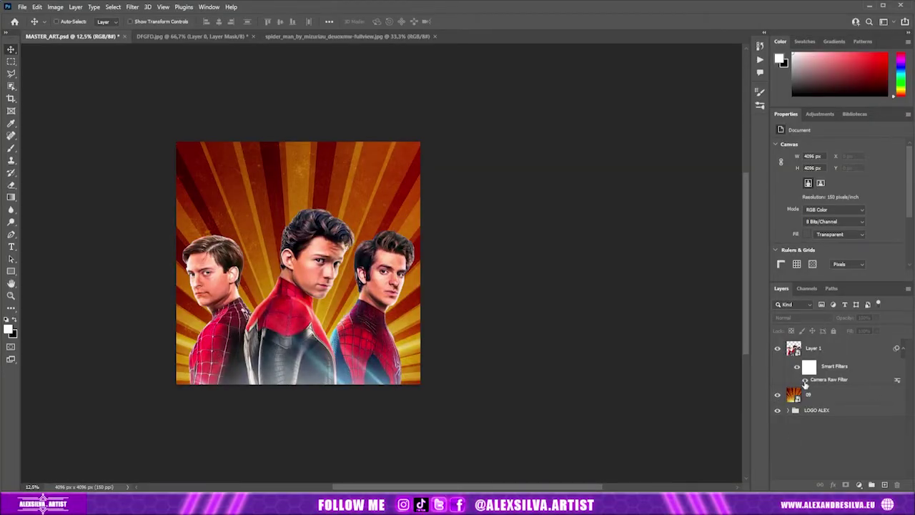
- Raise Clarity to +73 in the actors' Camera Raw Filter and apply it
double_click(806, 379)
left_click_drag(742, 339, 782, 342)
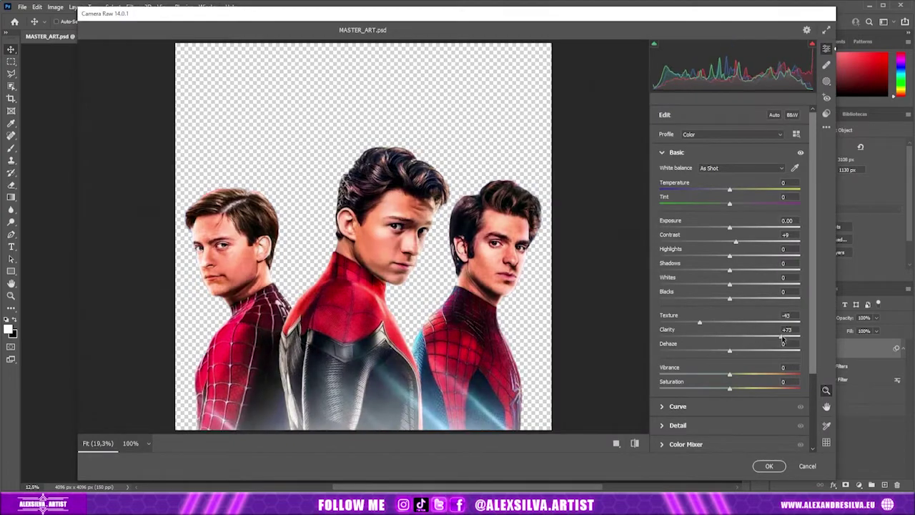
left_click(768, 465)
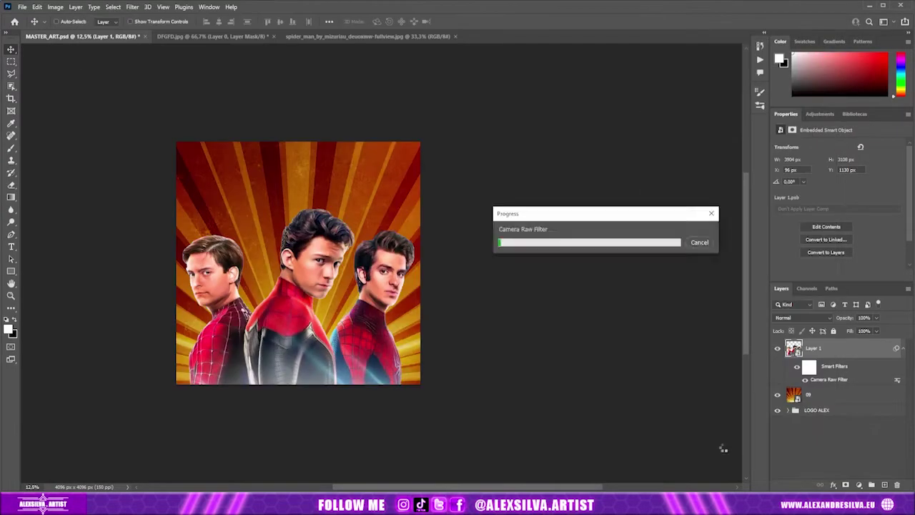
left_click(814, 396)
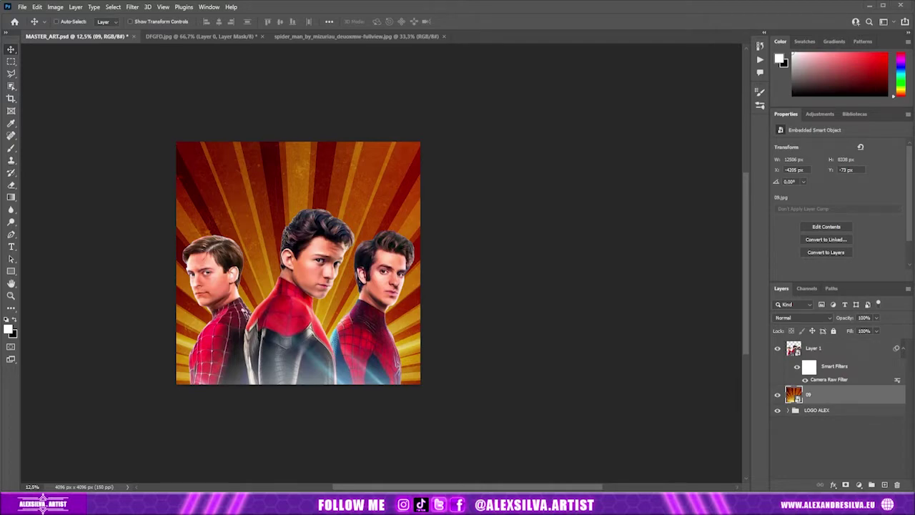
- Place the city skyline photo and scale it up to cover the canvas
left_click_drag(418, 143, 429, 82)
key("Return")
key("ctrl+t")
left_click_drag(467, 333, 426, 401)
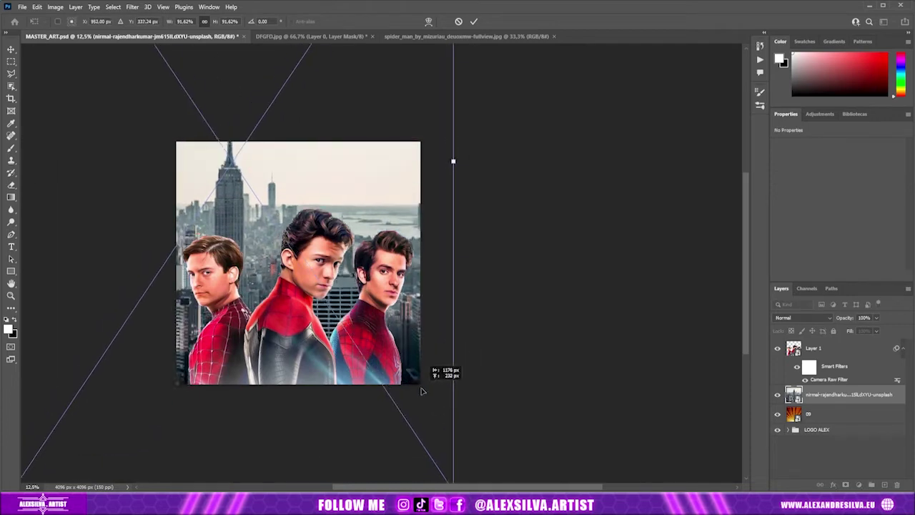
key("Return")
- Set the sunburst layer 09 to Linear Light blending
left_click(803, 318)
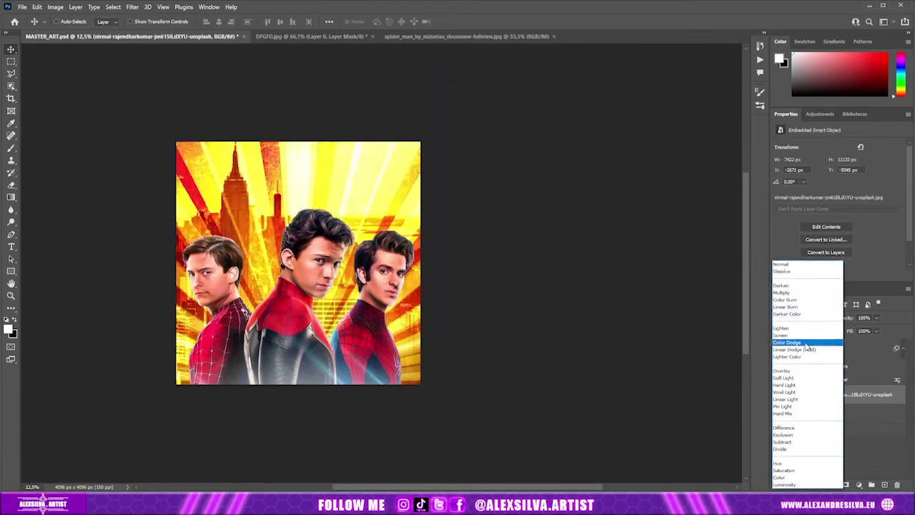
key("Escape")
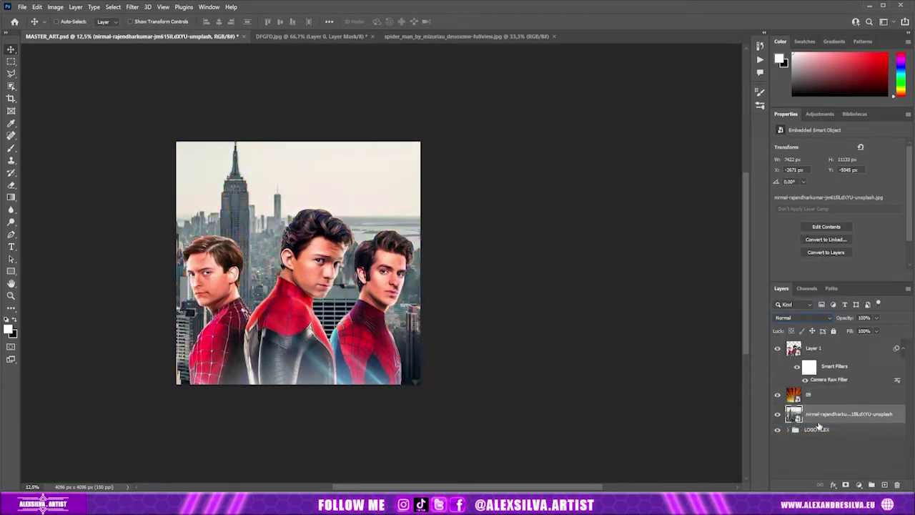
left_click(803, 317)
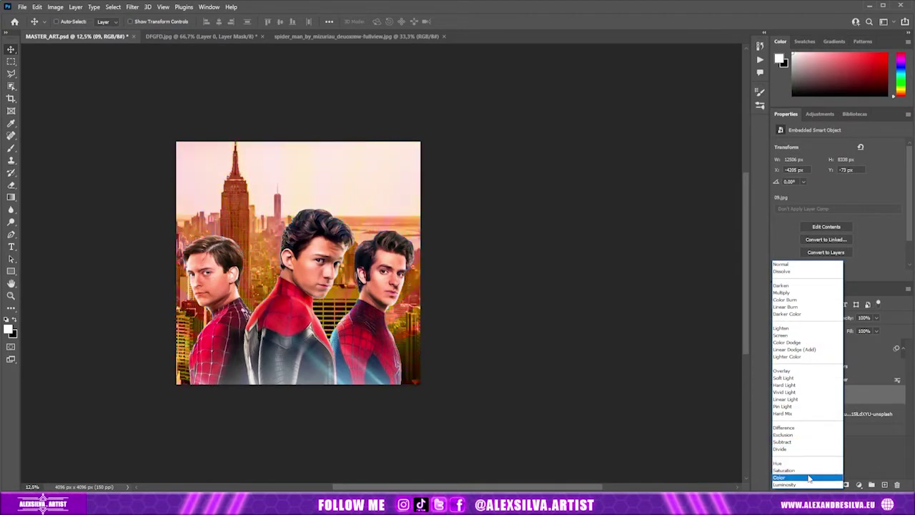
left_click(812, 400)
left_click(777, 396)
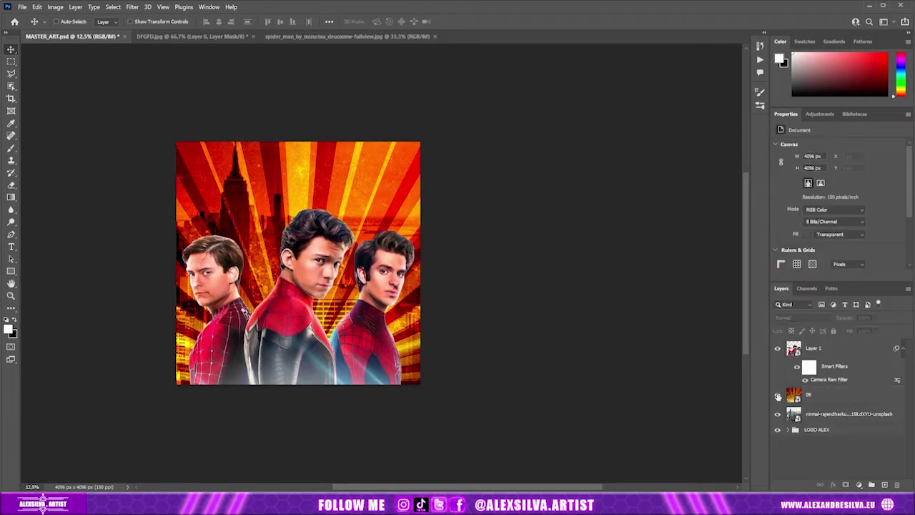
- Add an Exposure adjustment layer above the actors
left_click(859, 485)
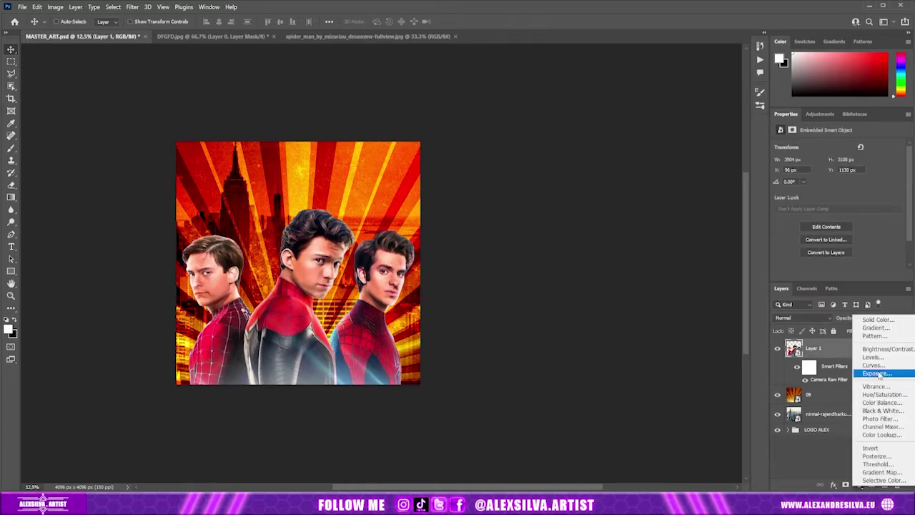
left_click(875, 370)
left_click(823, 462)
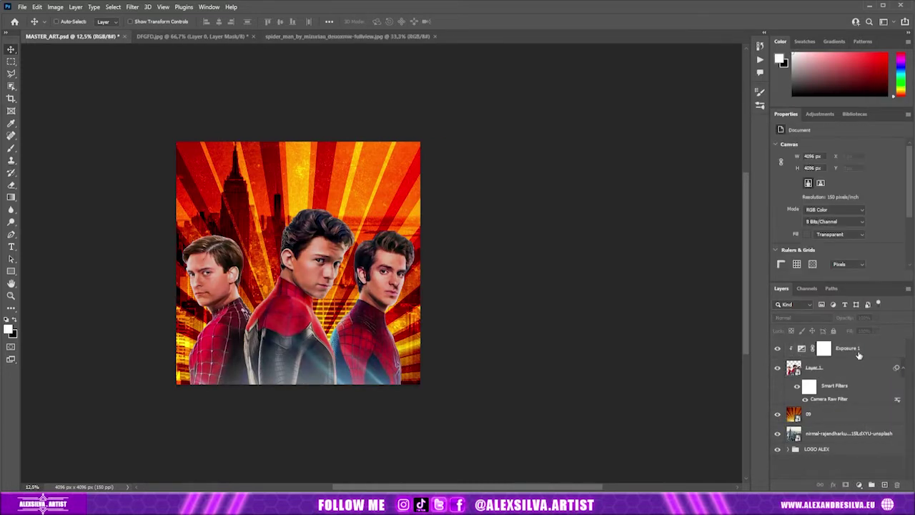
- Add a Hue/Saturation adjustment above layer 09, shifting its hue away from orange
left_click(822, 414)
left_click(858, 484)
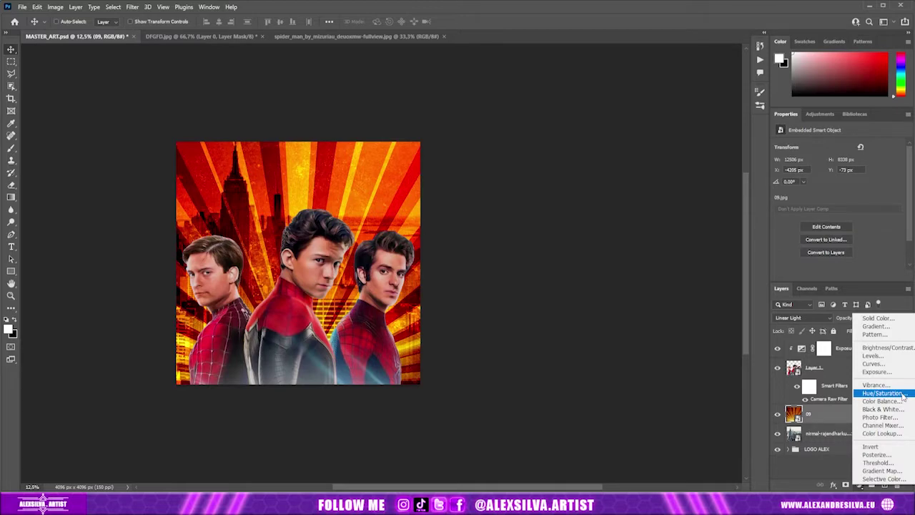
left_click(882, 393)
mouse_move(837, 181)
left_mouse_down()
mouse_move(789, 184)
mouse_move(887, 194)
mouse_move(794, 186)
left_mouse_up()
- Add an Exposure adjustment to darken the sunburst background
right_click(858, 416)
left_click(860, 486)
left_click(877, 373)
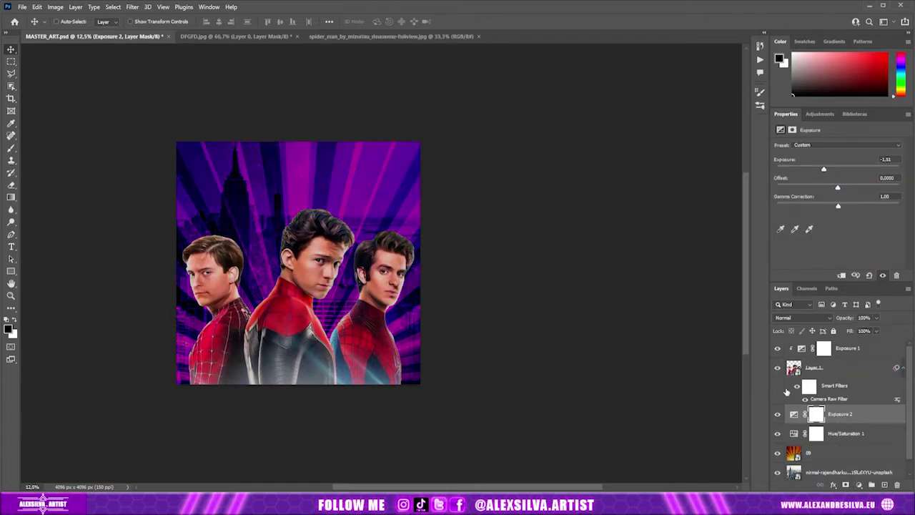
- Clip a Color Balance adjustment to Layer 1, nudging its magenta–green balance
left_click(853, 368)
left_click(861, 485)
left_click(883, 412)
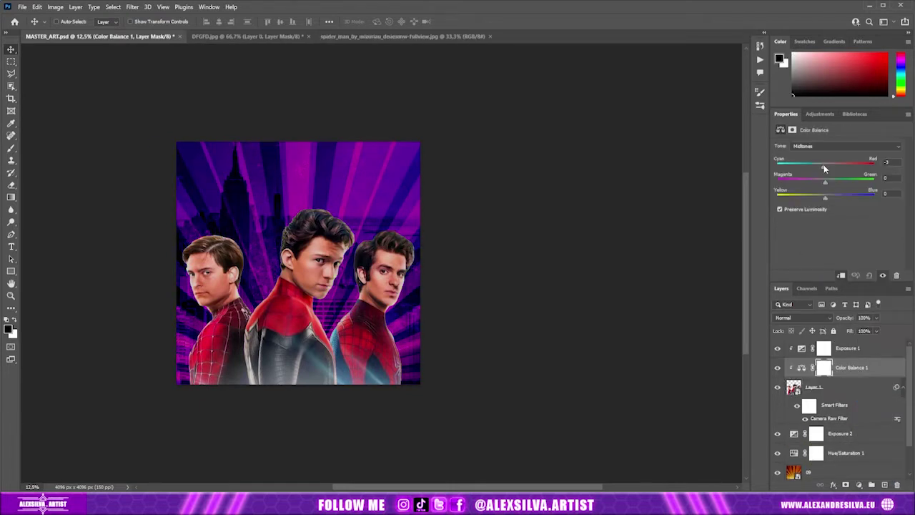
left_click_drag(824, 181, 838, 198)
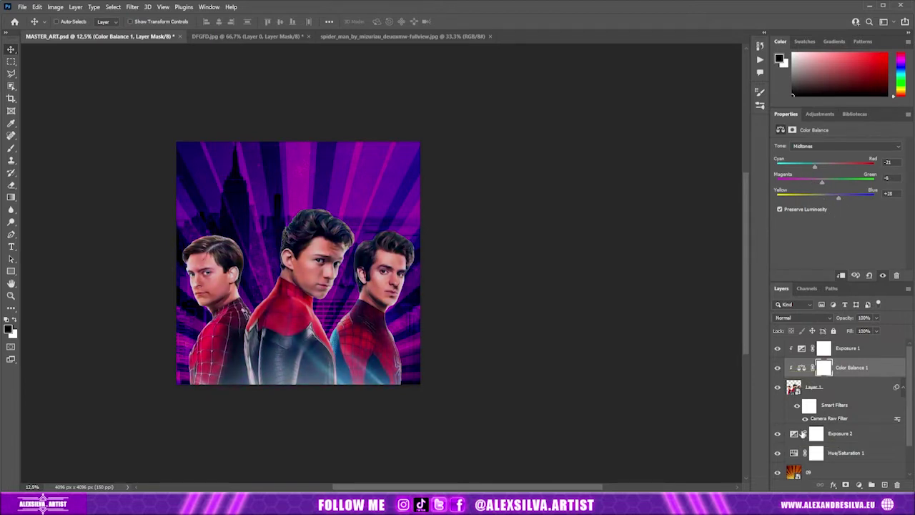
- Scale up the newly placed photo and shift the background tint toward blue
mouse_move(422, 143)
left_mouse_down()
mouse_move(640, 83)
mouse_move(557, 107)
left_mouse_up()
key("Return")
left_click(808, 457)
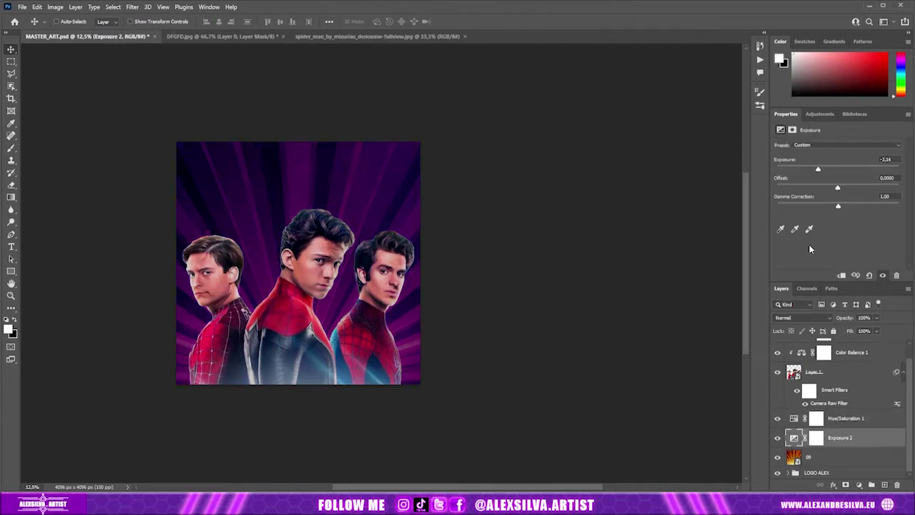
left_click_drag(852, 189, 855, 190)
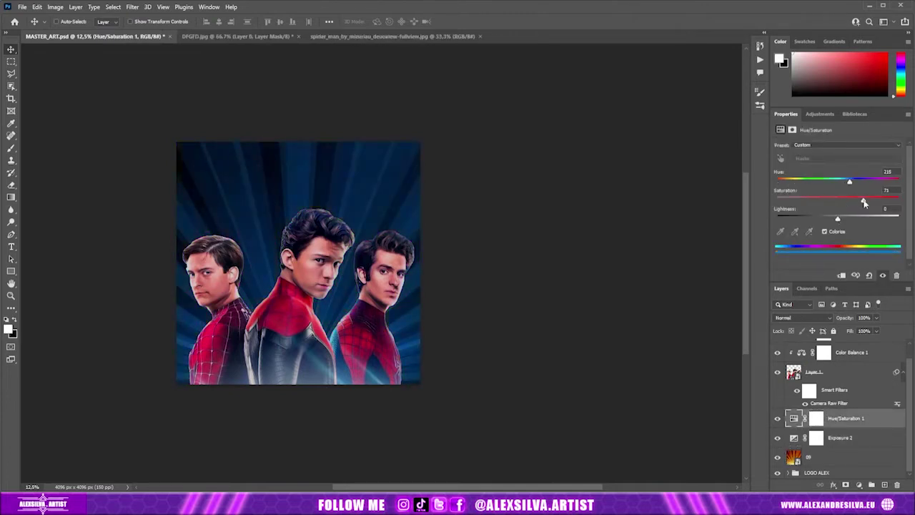
- Set layer 09 to Linear Dodge (Add) and compare with Exposure 2 toggled
left_click(822, 456)
left_click(801, 318)
left_click(794, 299)
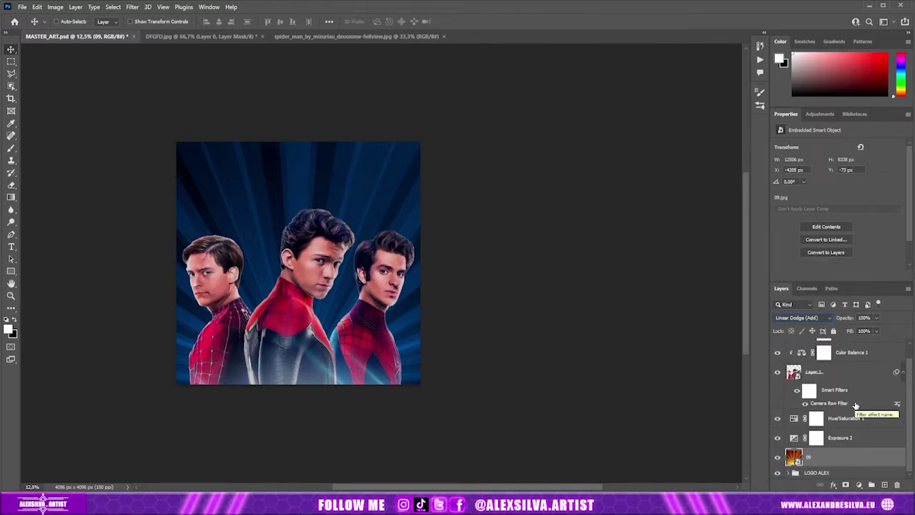
scroll(776, 372, "up", 1)
scroll(821, 419, "down", 1)
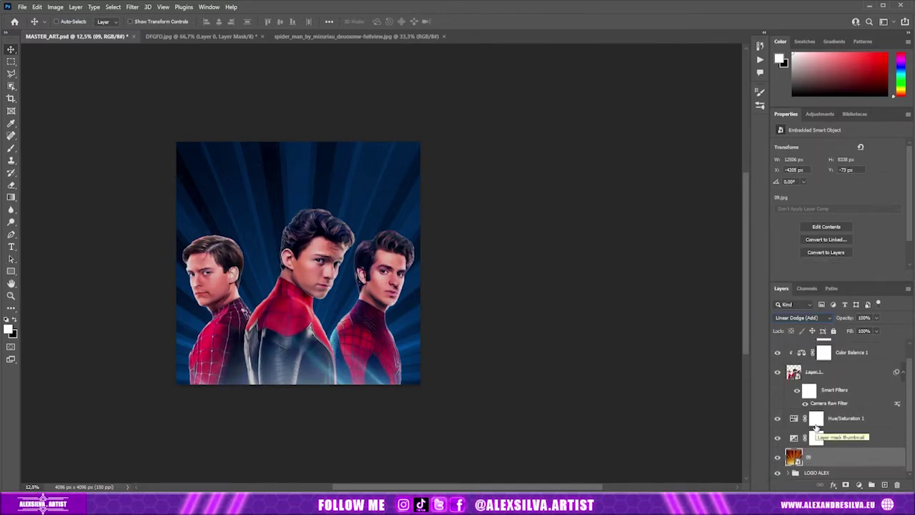
left_click(777, 437)
left_click(858, 484)
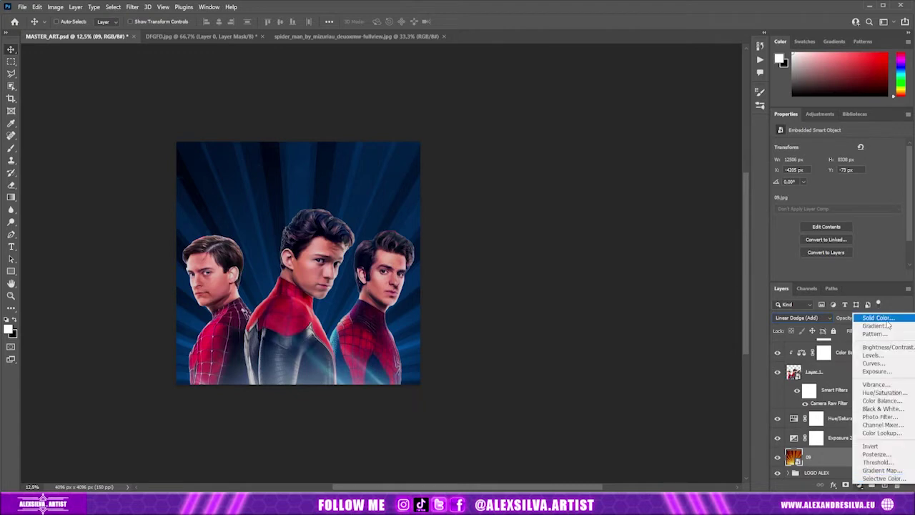
- Add a Solid Color fill with an inverted mask, painting white at the centre
left_click(861, 316)
key("Return")
key("ctrl+i")
key("b")
key("x")
left_click(286, 282)
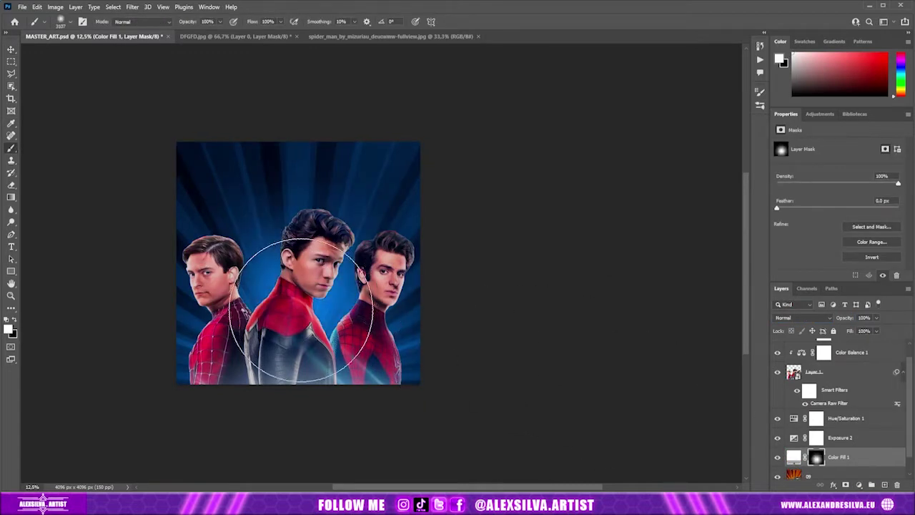
key("v")
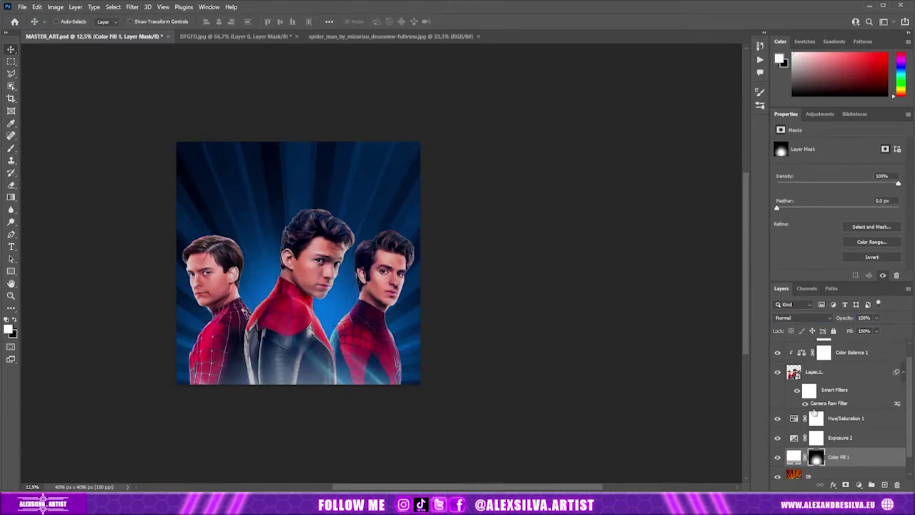
- Set the Color Fill layer to Linear Dodge (Add) blending
scroll(814, 412, "down", 1)
left_click(800, 316)
left_click(800, 349)
left_click(778, 418)
- Change the fill colour to cyan for the glow behind the actors
double_click(793, 437)
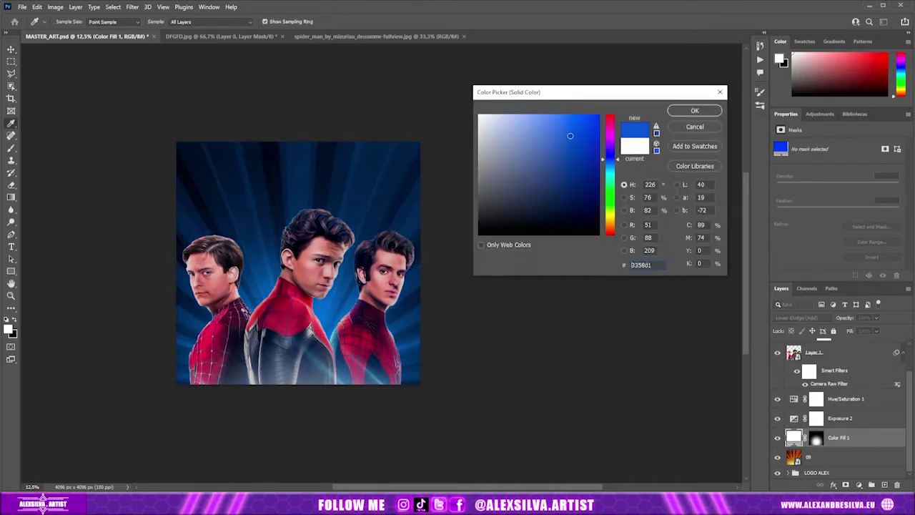
left_click_drag(609, 158, 610, 172)
left_click(694, 110)
scroll(795, 431, "up", 2)
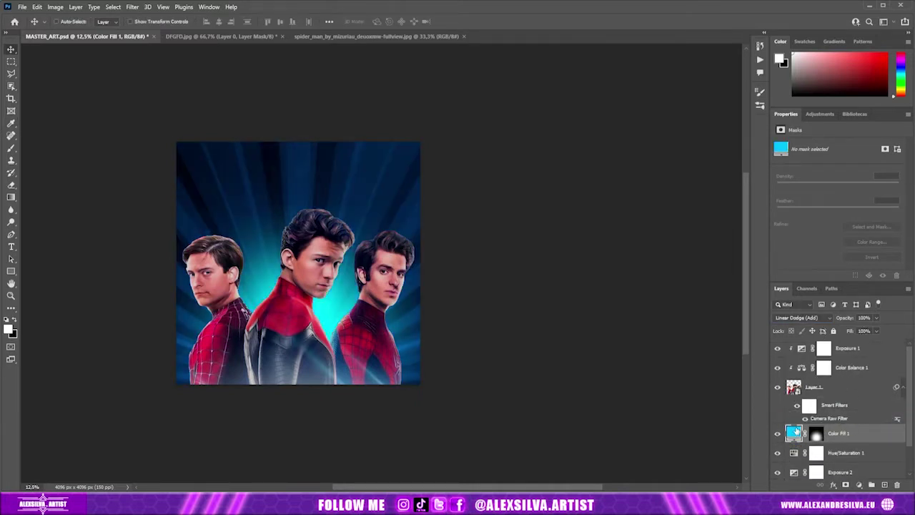
double_click(794, 431)
key("Escape")
scroll(852, 438, "down", 2)
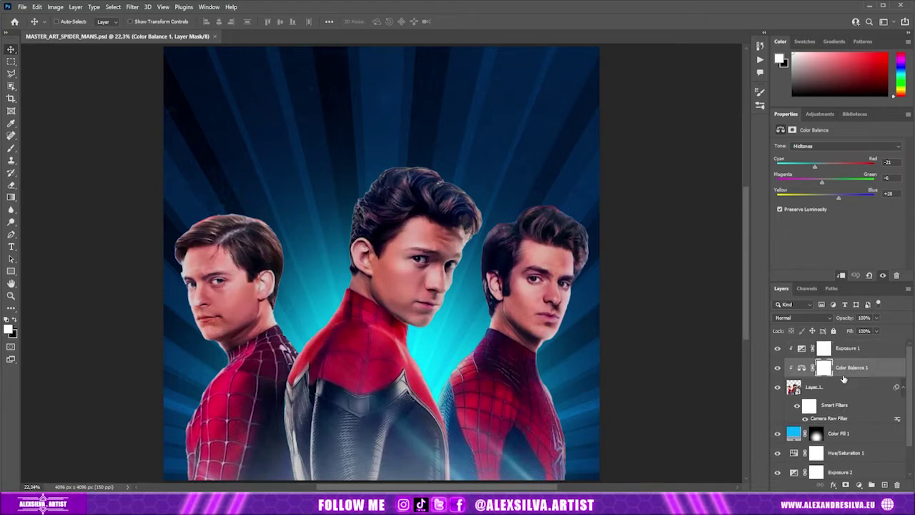
- Add a Curves adjustment above Color Balance 1 that darkens the shadows
left_click(857, 484)
left_click(879, 358)
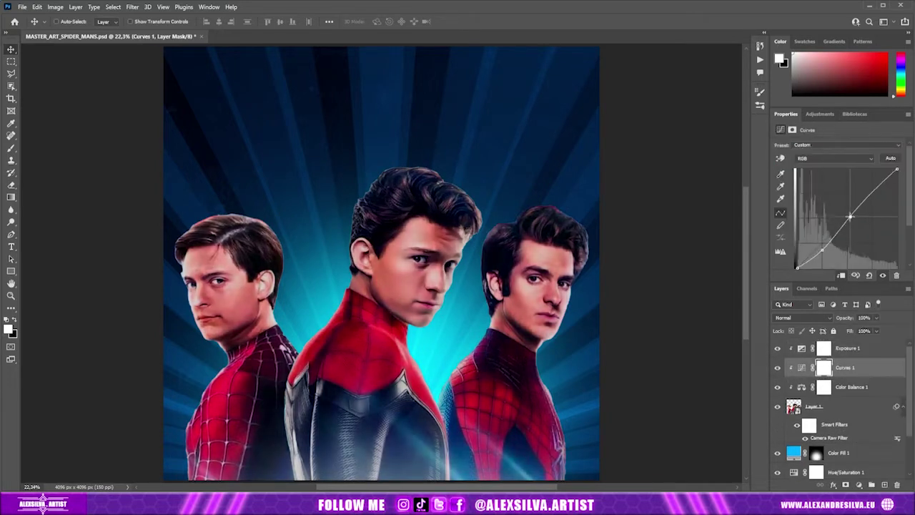
left_click_drag(852, 217, 841, 230)
left_click(778, 367)
left_click(777, 367)
left_click(778, 368)
- Duplicate Exposure 1 below Curves 1 at -3.85 with an inverted mask
left_click(777, 348)
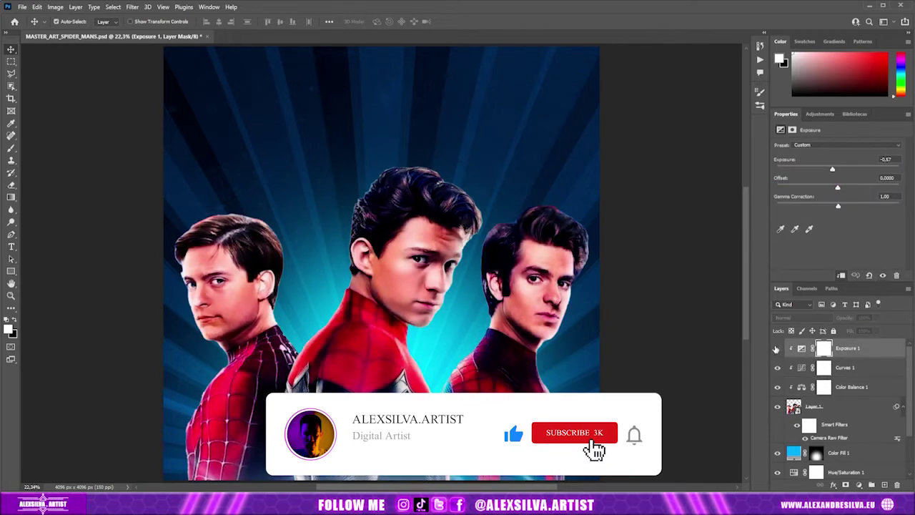
key("ctrl+minus")
left_click_drag(843, 350, 843, 378, "alt")
left_click_drag(832, 168, 802, 172)
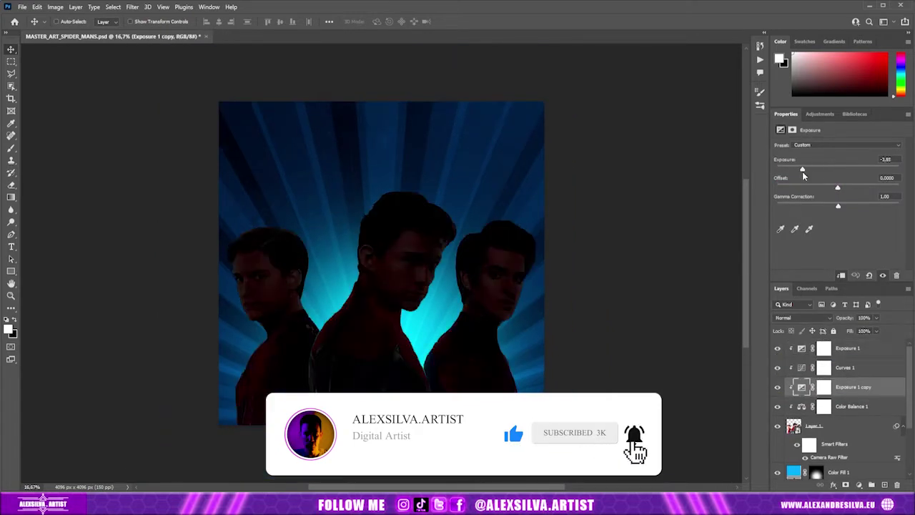
key("ctrl+i")
key("b")
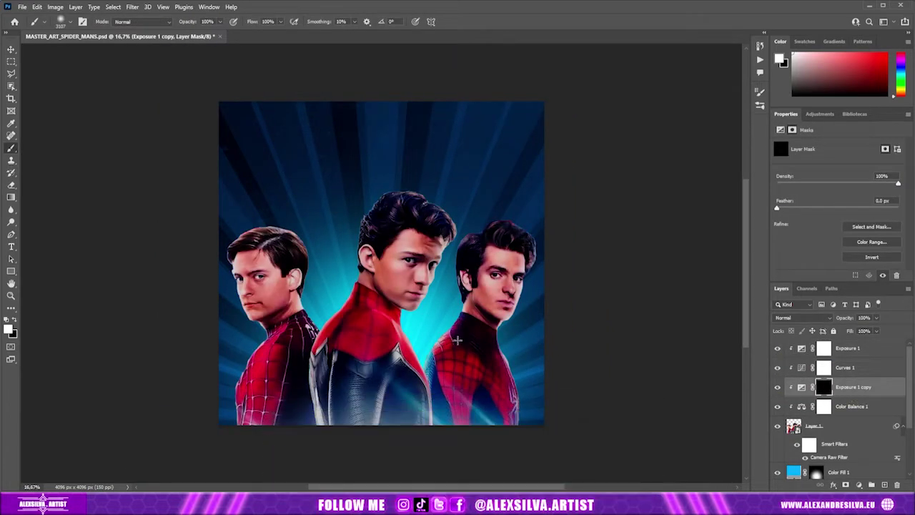
left_click(801, 386)
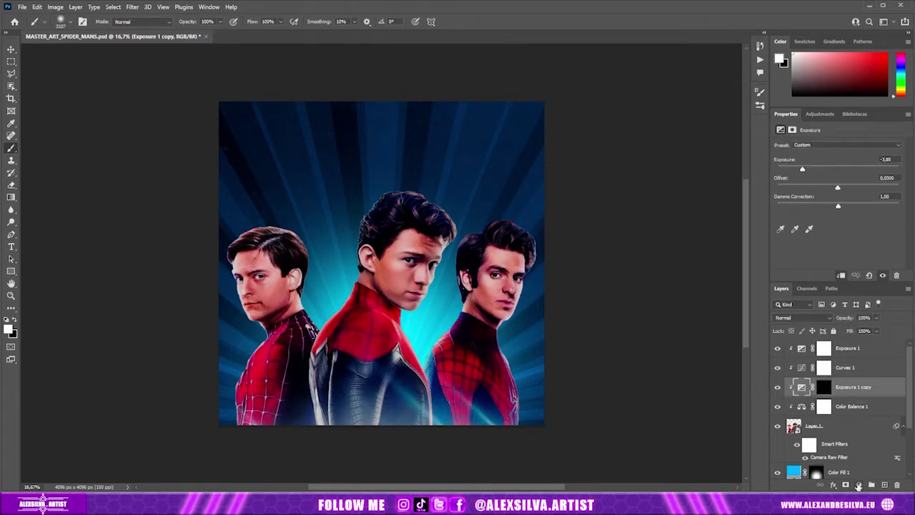
- Add a colorized Hue/Saturation at hue 204 blue with an inverted mask
left_click(860, 486)
left_click(872, 392)
left_click(824, 230)
left_click_drag(776, 179, 846, 184)
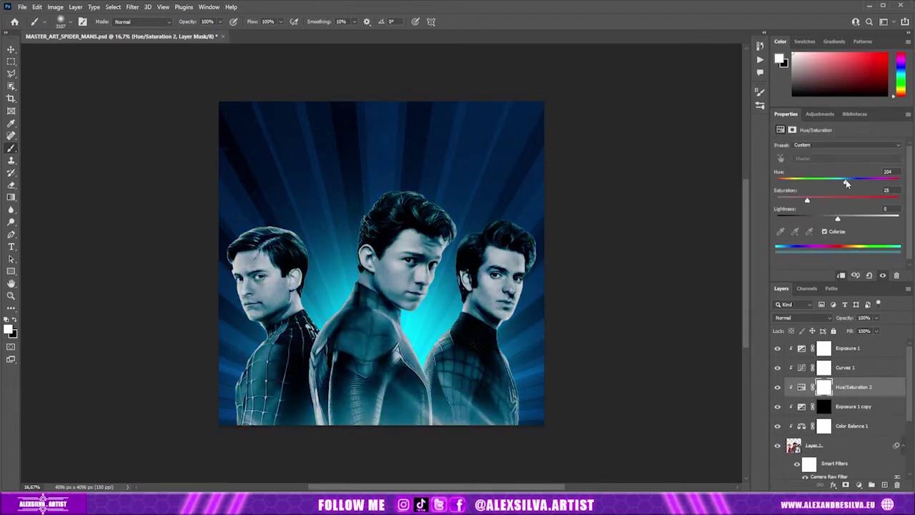
left_click(820, 387)
key("ctrl+i")
- Fine-tune the hue of the hair-highlight tint layer
right_click(347, 150)
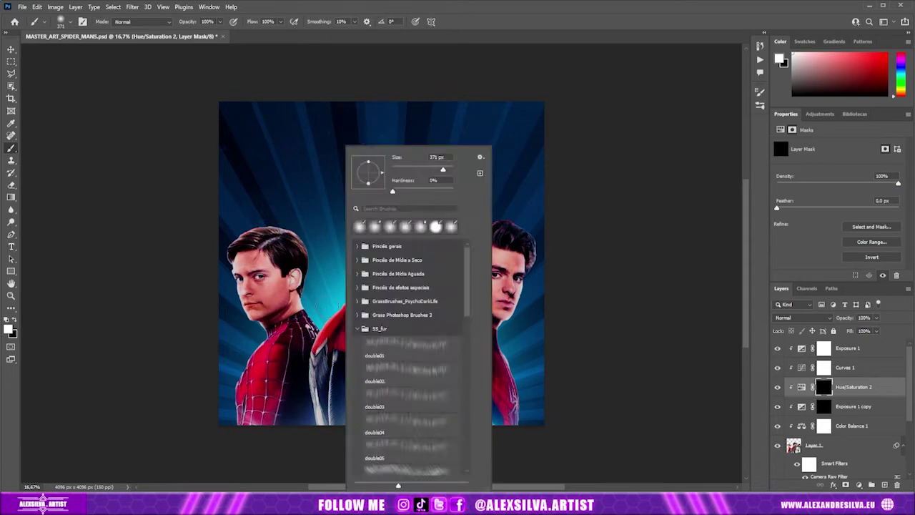
key("Escape")
key("ctrl+plus")
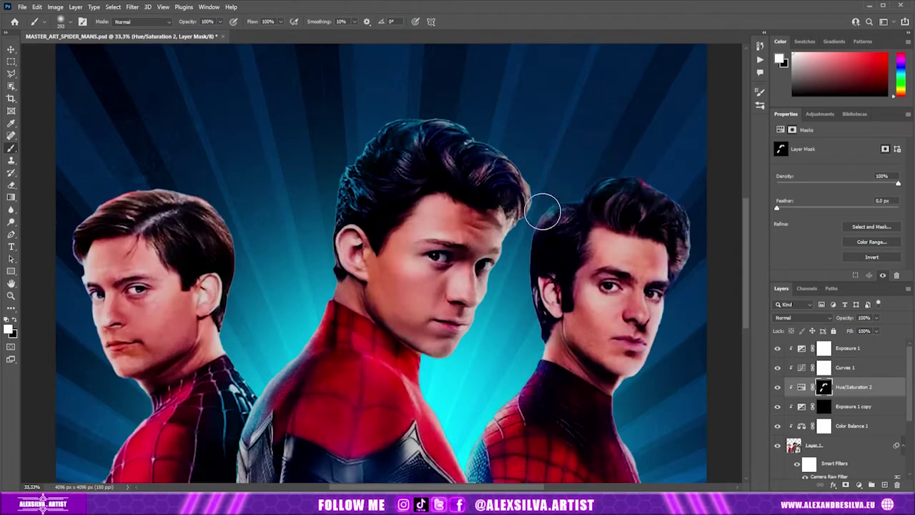
scroll(797, 317, "down", 10)
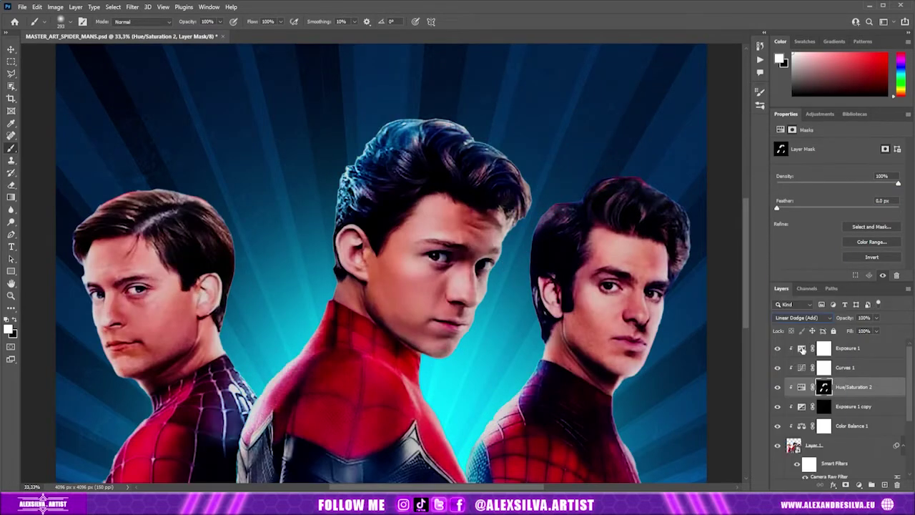
left_click(801, 386)
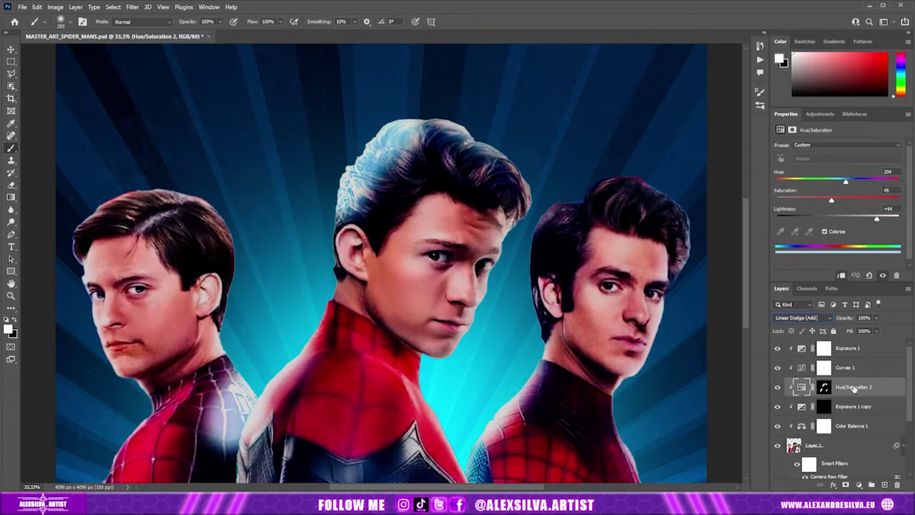
left_click_drag(851, 387, 850, 348)
left_click_drag(841, 181, 846, 183)
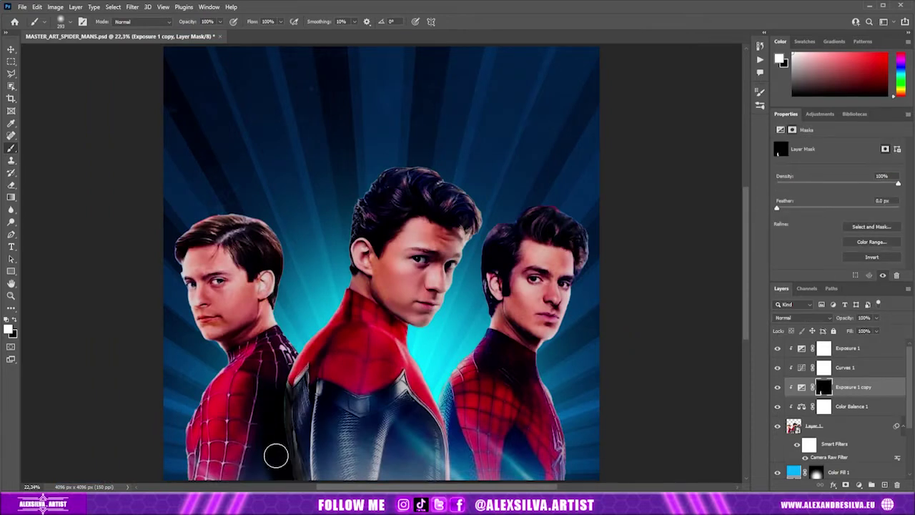
- Remove the Exposure 1 copy layer that darkened the left actor's shoulder
left_click_drag(299, 331, 281, 448)
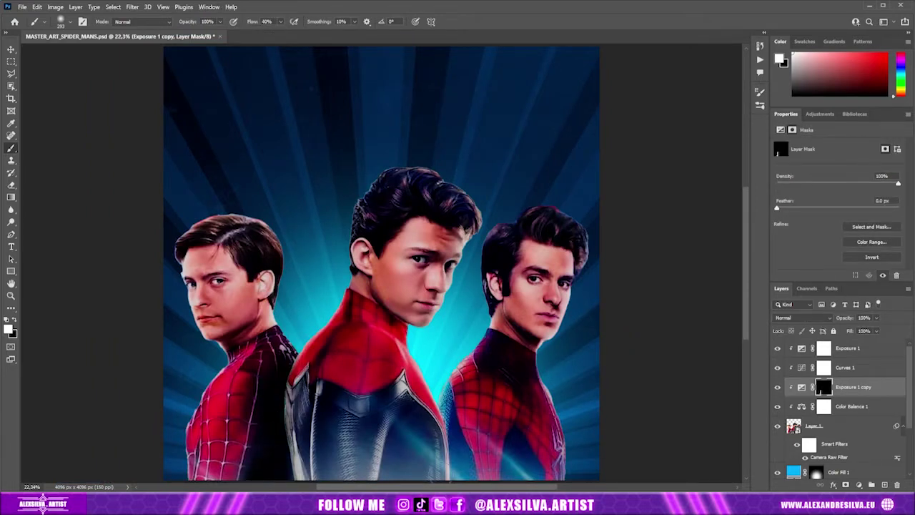
key("ctrl+comma")
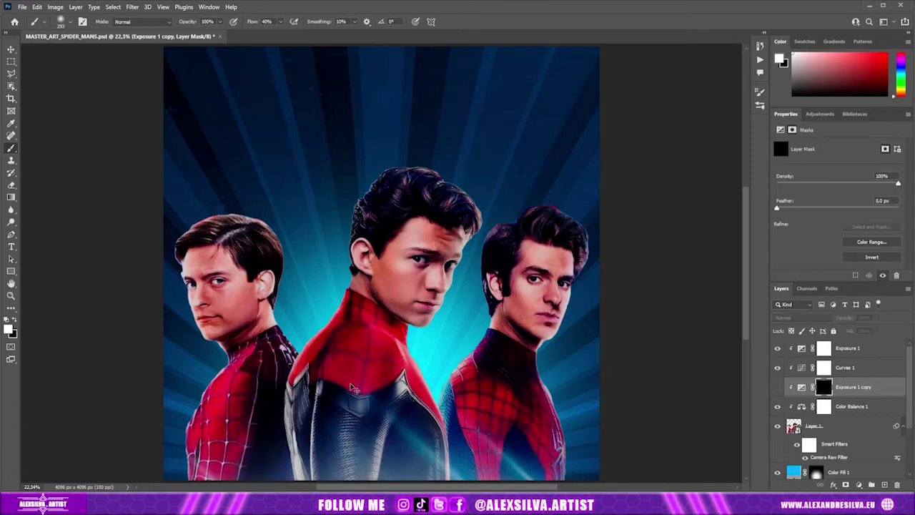
key("Delete")
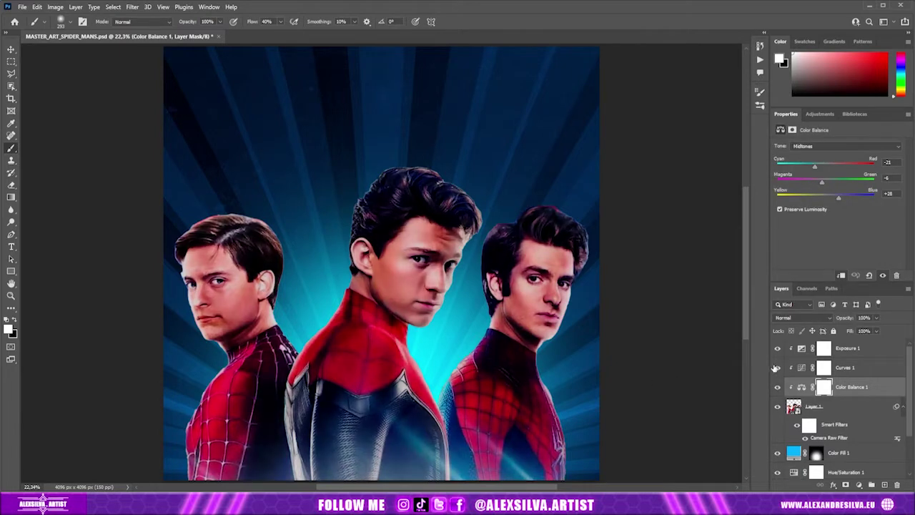
left_click(823, 348)
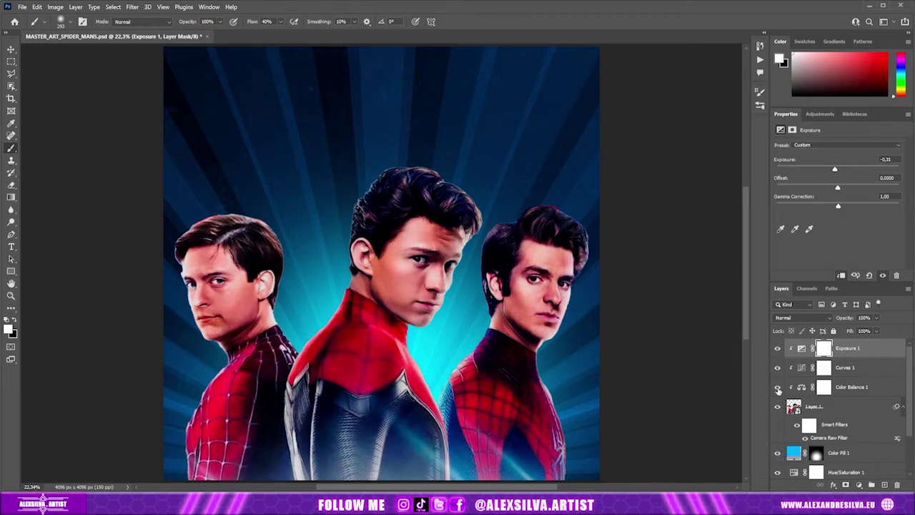
left_click(859, 485)
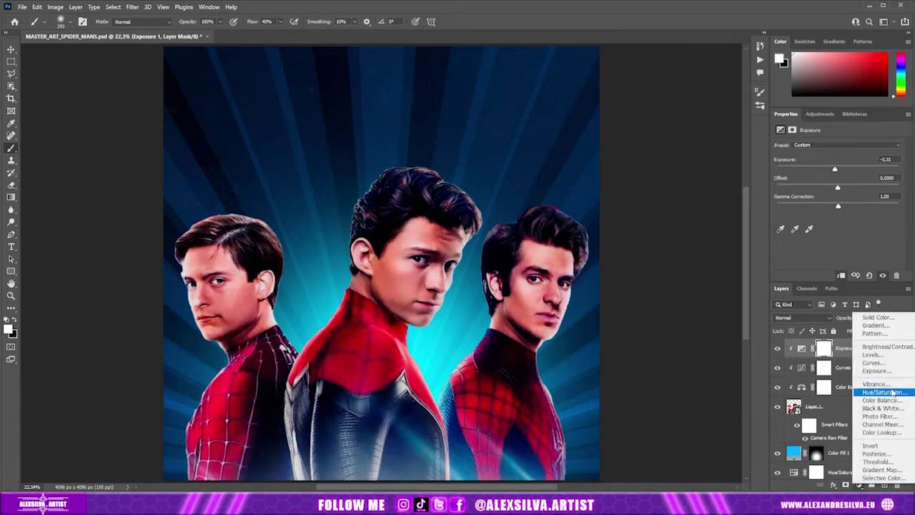
- Add a colorized Hue/Saturation (Hue 197, Saturation 100, Lightness +52) with inverted mask
left_click(884, 392)
left_click(824, 231)
left_click_drag(807, 200, 898, 200)
mouse_move(838, 218)
left_mouse_down()
mouse_move(898, 218)
mouse_move(868, 218)
left_mouse_up()
left_click_drag(777, 180, 844, 183)
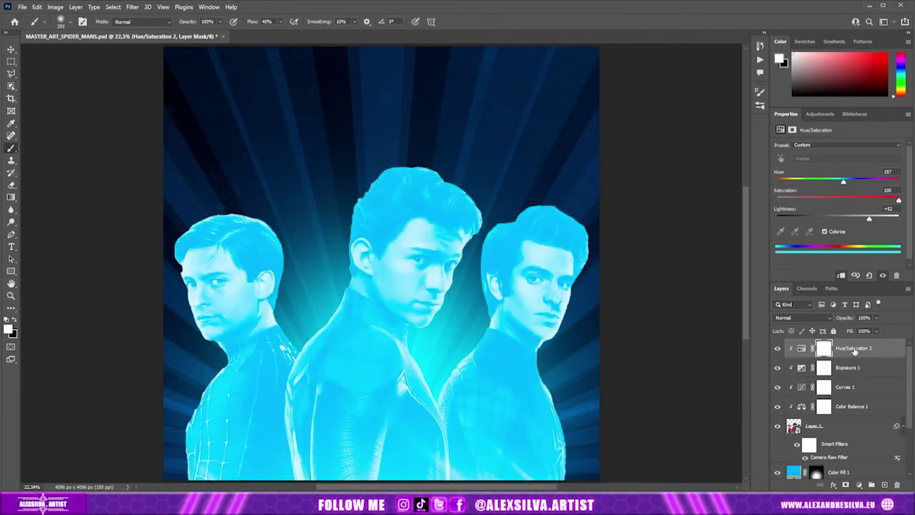
key("ctrl+i")
- Paint the cyan glow onto the mask around the actors' shoulders and between figures
scroll(465, 406, "up", 3)
mouse_move(421, 361)
left_mouse_down()
mouse_move(507, 183)
mouse_move(482, 304)
left_mouse_up()
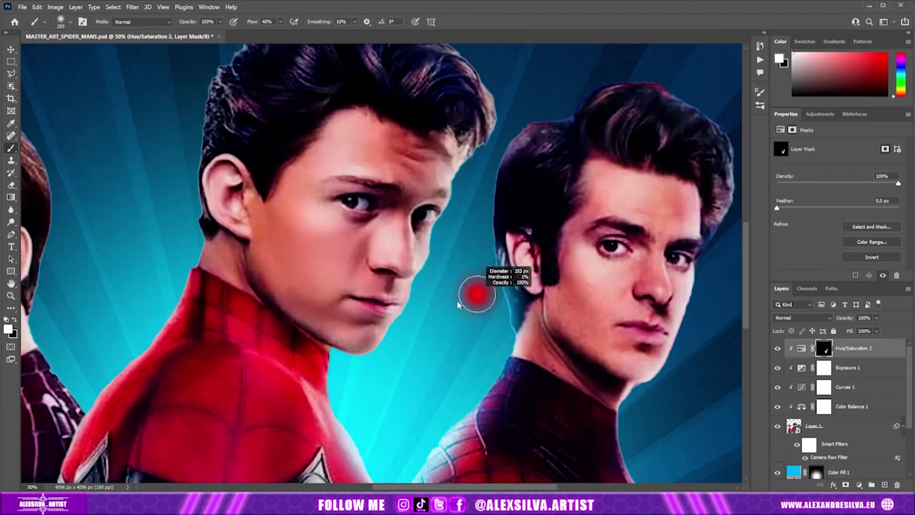
left_click_drag(198, 350, 416, 290)
left_click_drag(322, 343, 269, 286)
left_click_drag(400, 202, 298, 315)
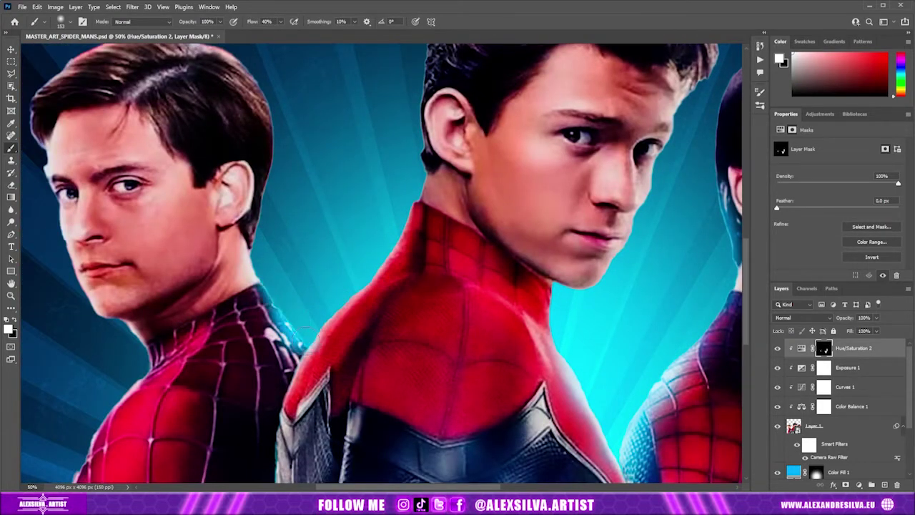
- Set the cyan glow adjustment's blend mode to Screen
key("ctrl+0")
key("ctrl+plus")
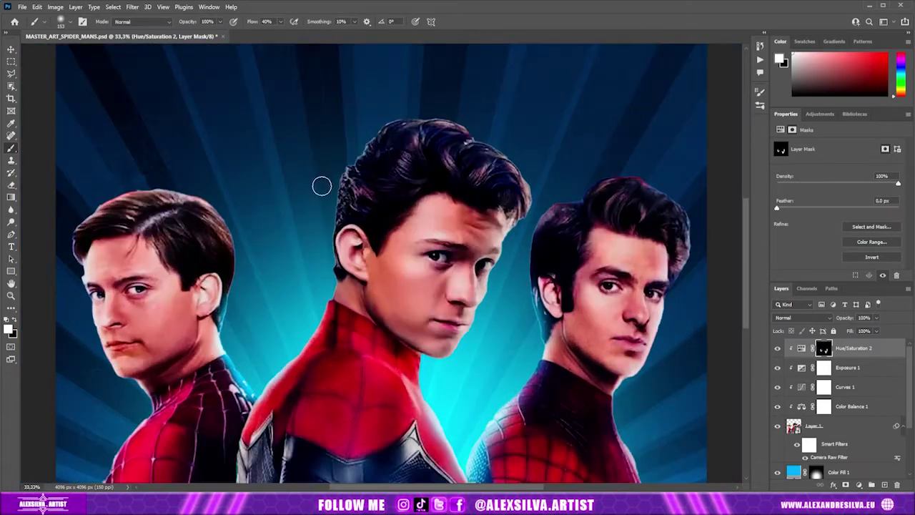
key("ctrl+0")
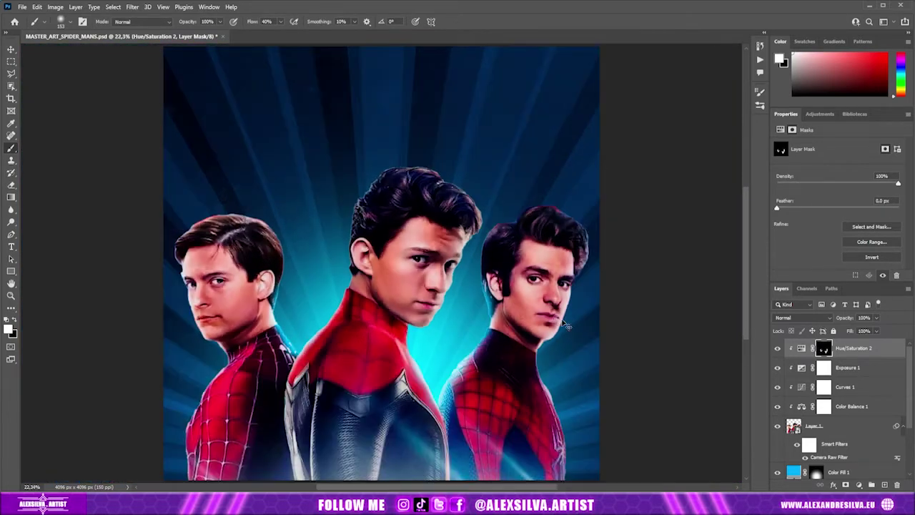
left_click(687, 157)
left_click(793, 316)
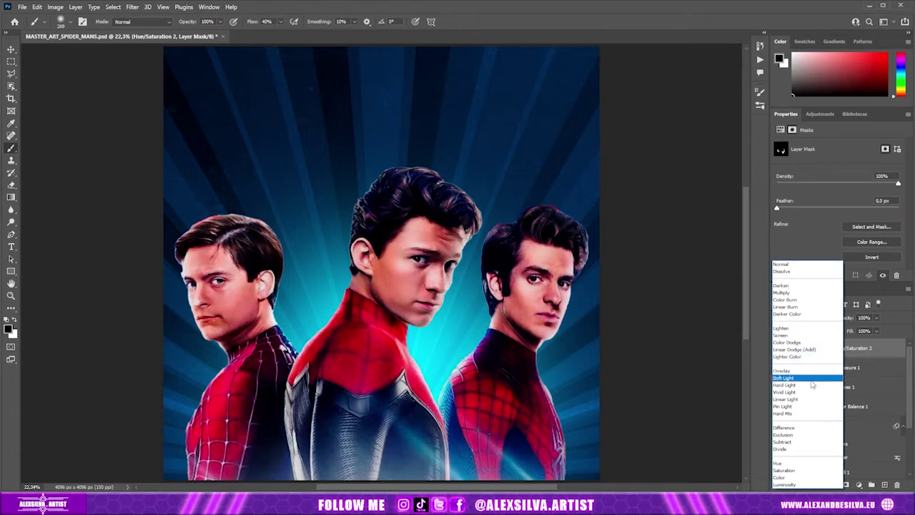
left_click(781, 334)
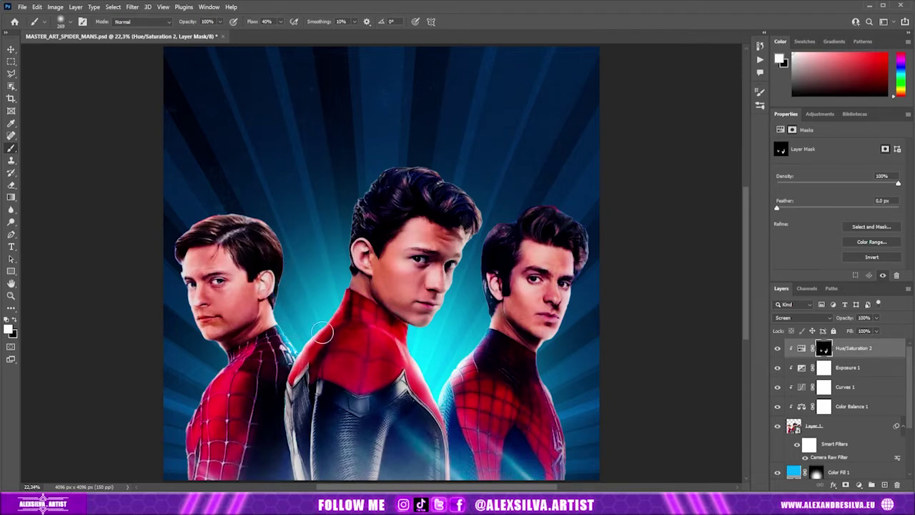
key("ctrl+minus")
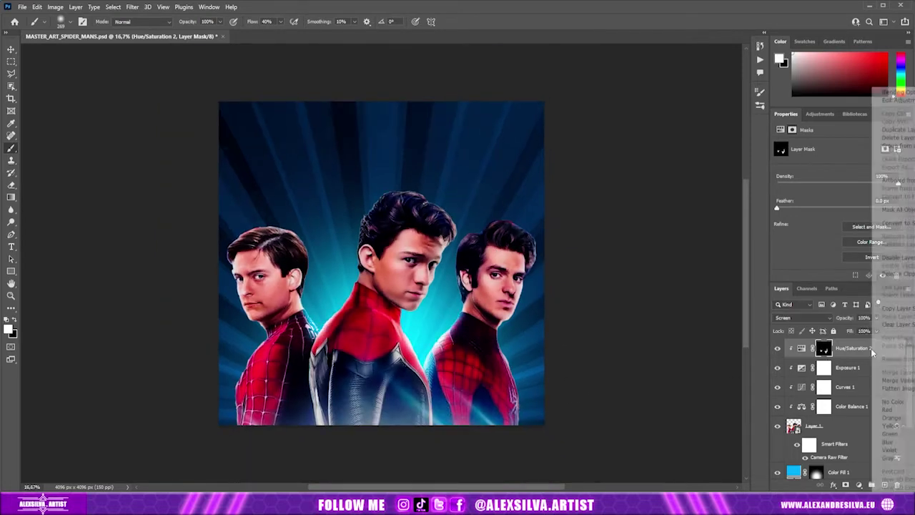
- Place the duplicated glow and colour fill copies in the layer stack
left_click_drag(854, 348, 874, 367)
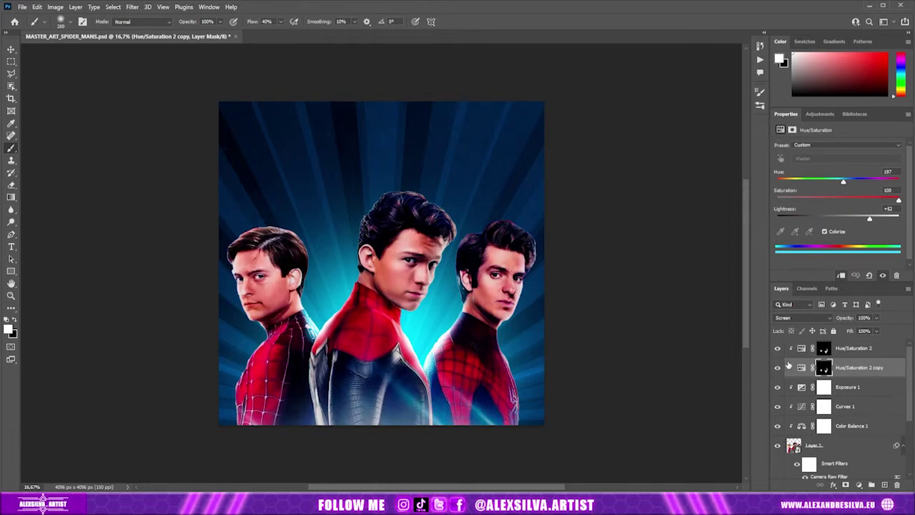
scroll(844, 415, "down", 2)
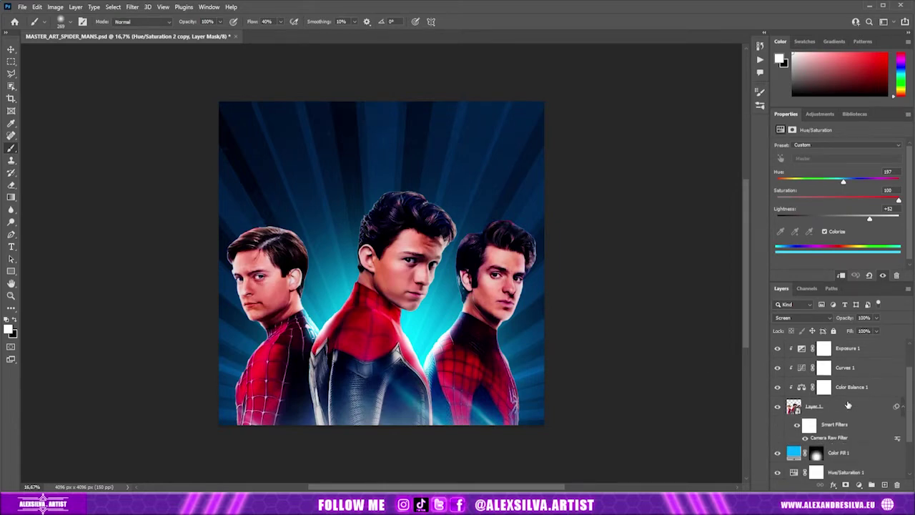
left_click_drag(839, 433, 843, 448)
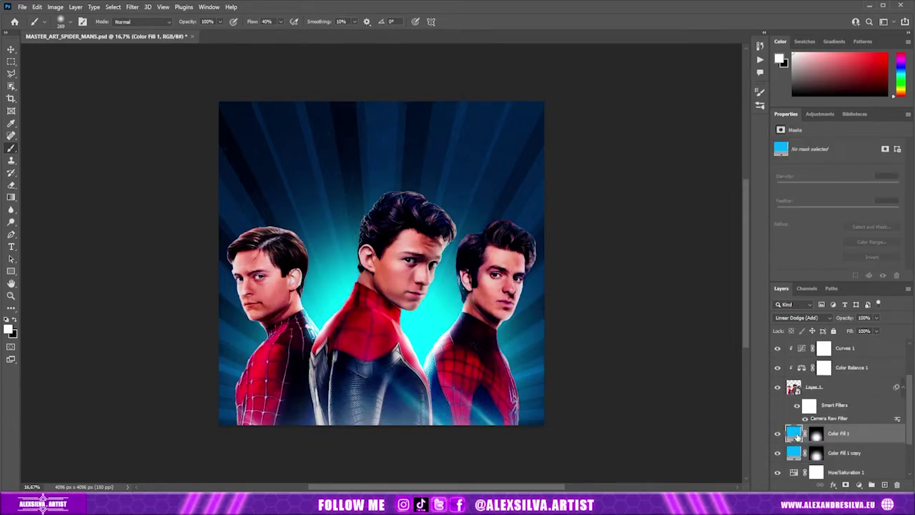
- Recolour Color Fill 1 to dark blue #13176c and save the document
double_click(795, 433)
left_click(592, 189)
left_click(531, 179)
left_click(579, 185)
left_click_drag(610, 169, 616, 159)
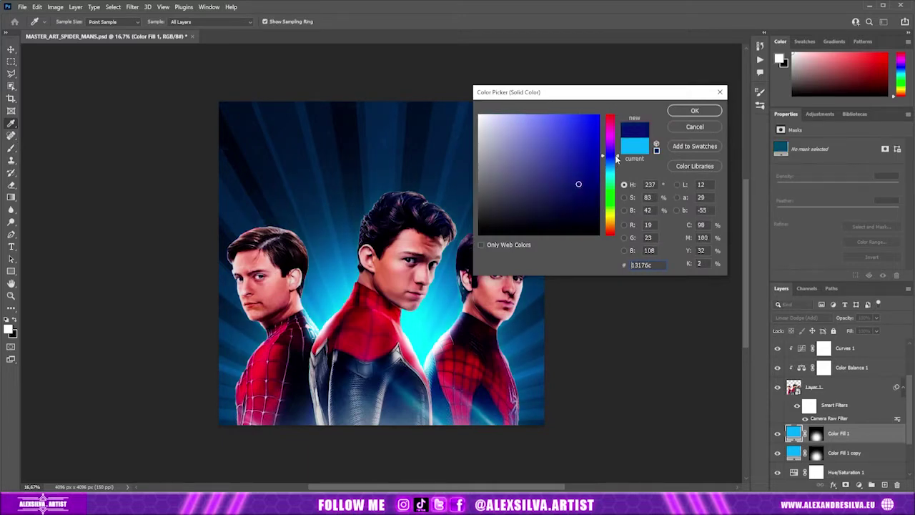
key("Return")
key("ctrl+s")
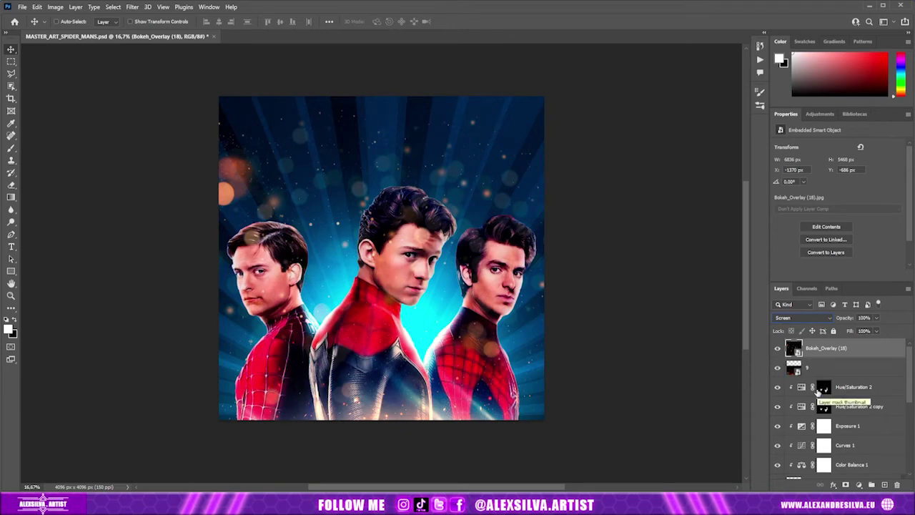
- Set layer 9 to Screen and copy Hue/Saturation 1 copy above the bokeh to turn it blue
left_click(811, 367)
left_click(800, 317)
left_click(811, 345)
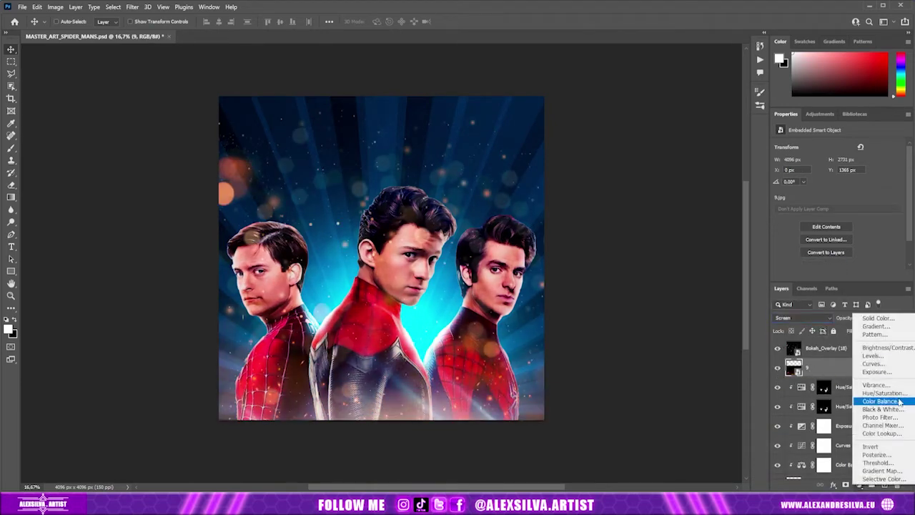
scroll(822, 404, "down", 2)
scroll(821, 403, "up", 3)
left_click(850, 367)
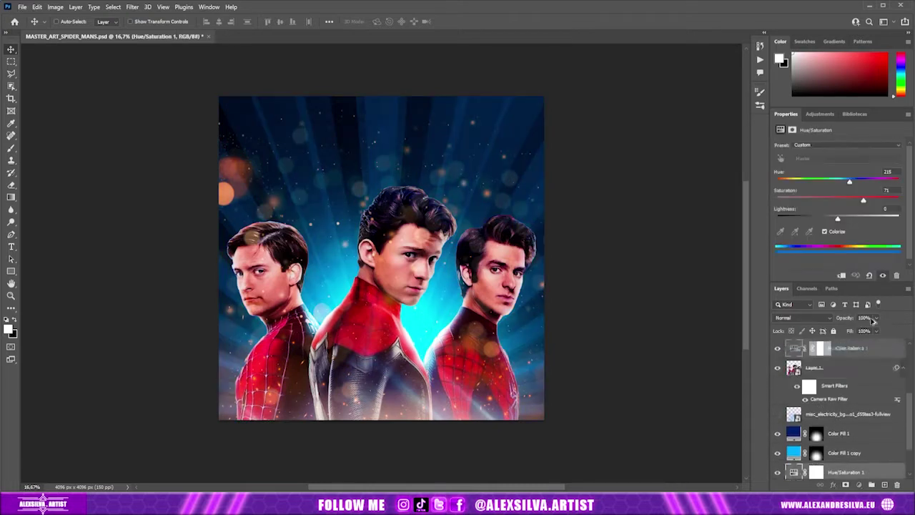
left_click_drag(833, 343, 829, 342)
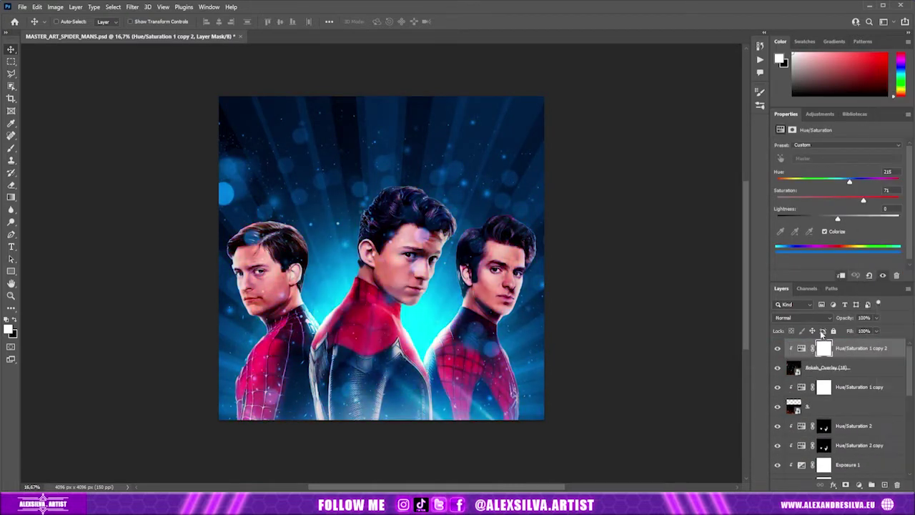
- Mask the bokeh overlay, painting black to clear it from the actors' faces
left_click(829, 367)
key("b")
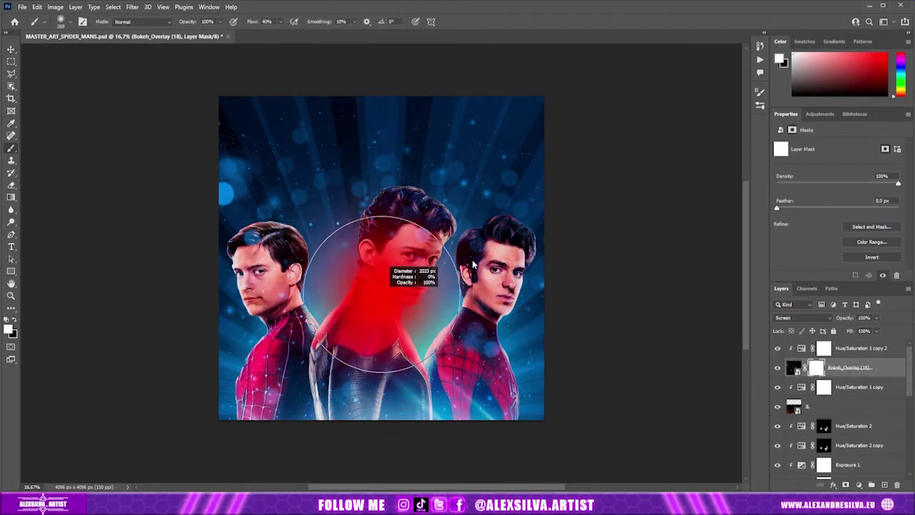
key("v")
key("b")
key("x")
left_click_drag(388, 247, 437, 233)
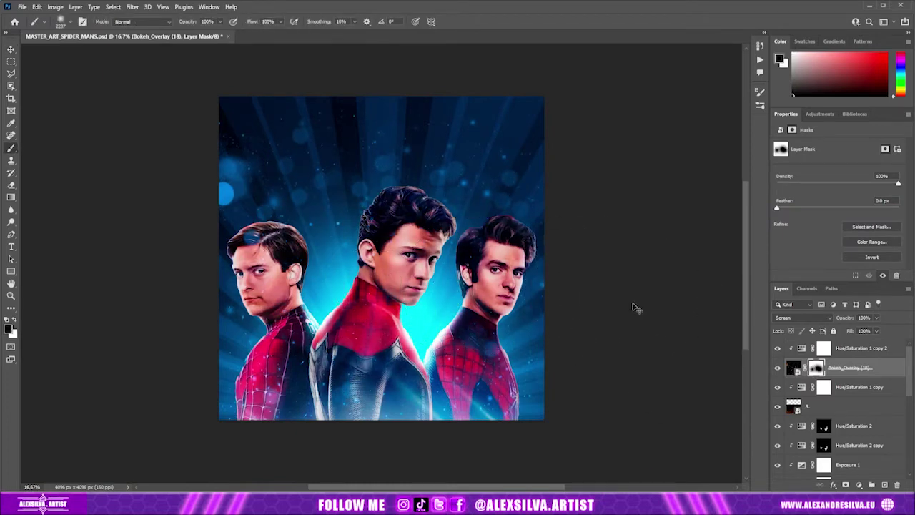
left_click_drag(405, 238, 309, 281)
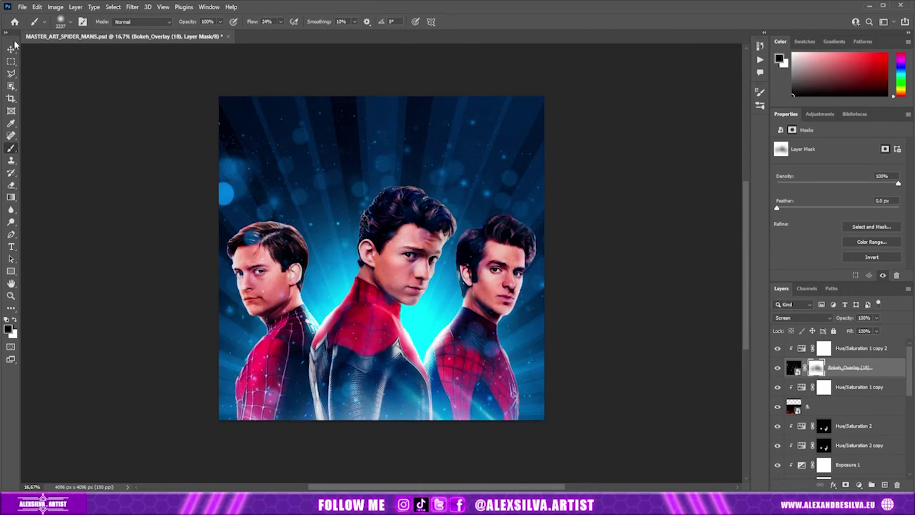
key("v")
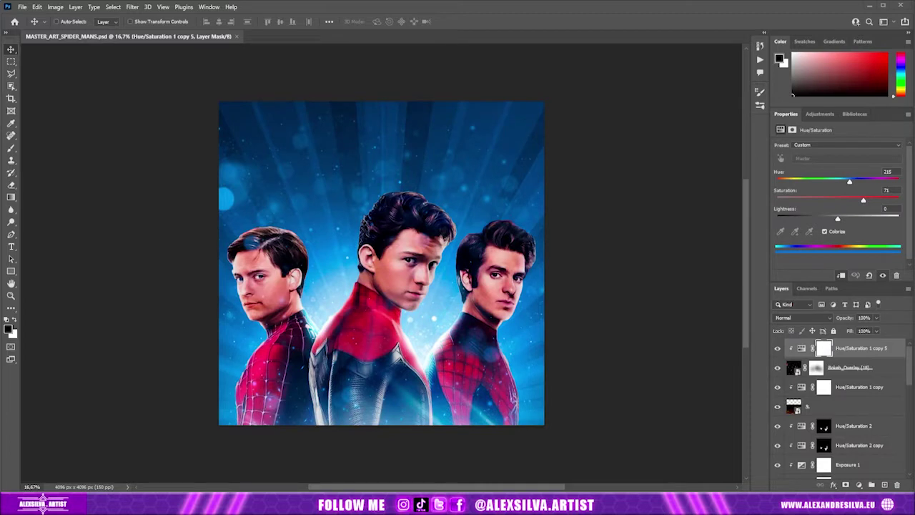
scroll(835, 392, "down", 5)
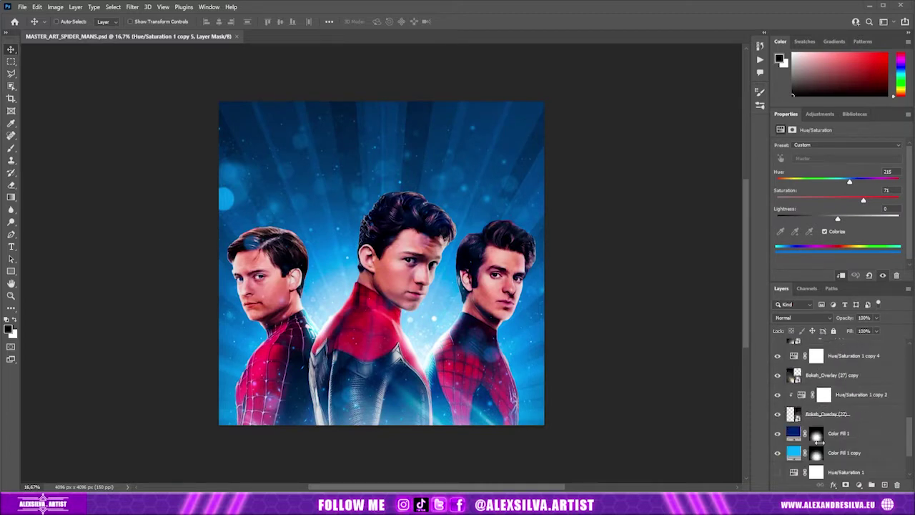
left_click(840, 437)
left_click_drag(837, 170, 806, 172)
scroll(829, 401, "up", 3)
left_click(817, 420)
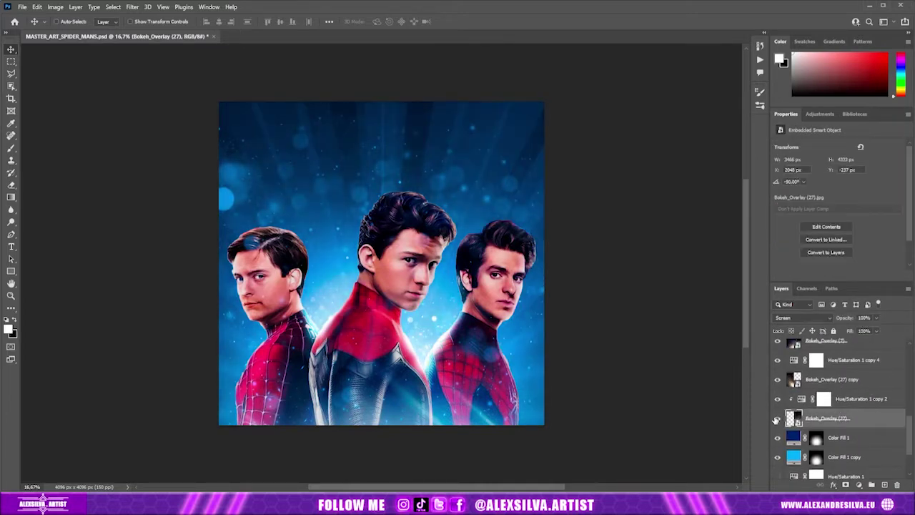
left_click(823, 382)
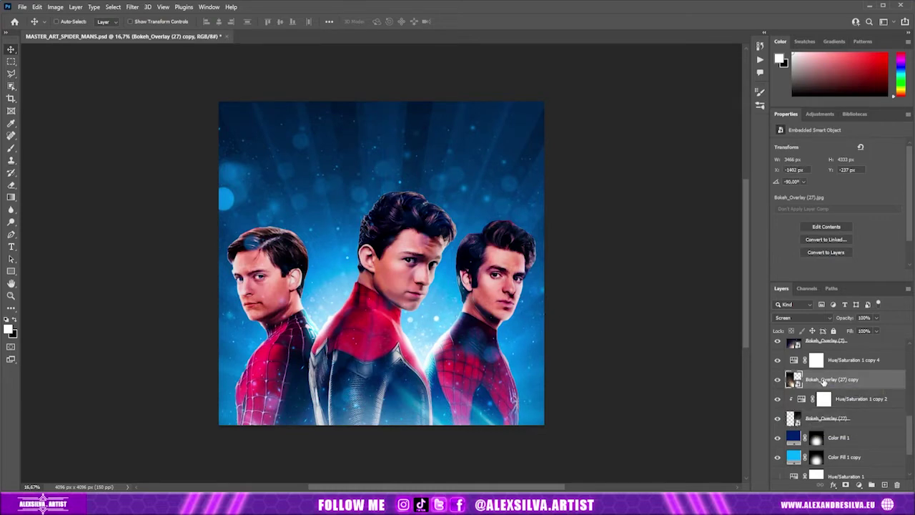
left_click(778, 419)
scroll(829, 400, "down", 3)
left_click(827, 379)
key("ctrl+z")
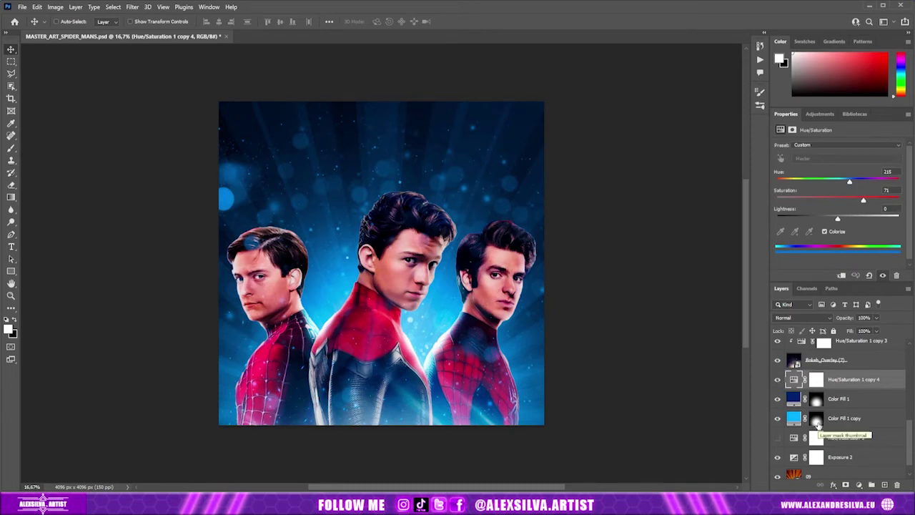
scroll(815, 409, "up", 3)
left_click(780, 368)
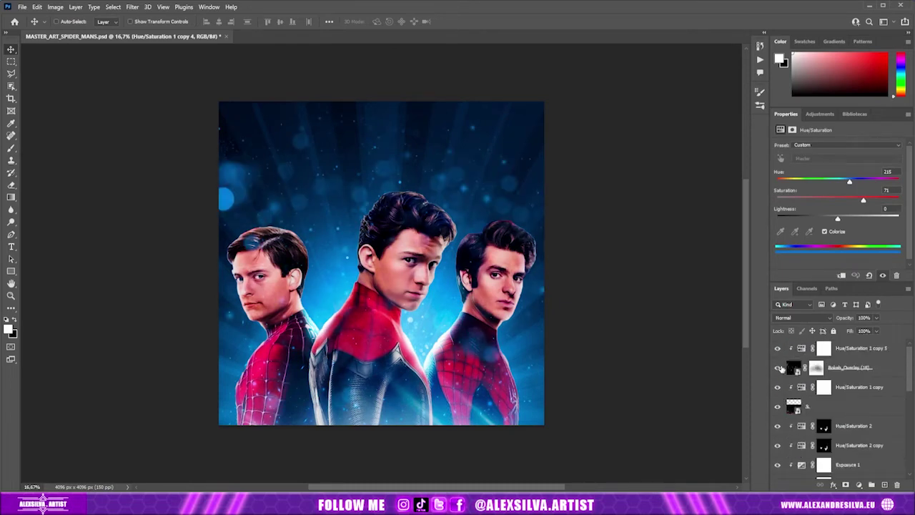
left_click(778, 406)
left_click(777, 407)
left_click(815, 406)
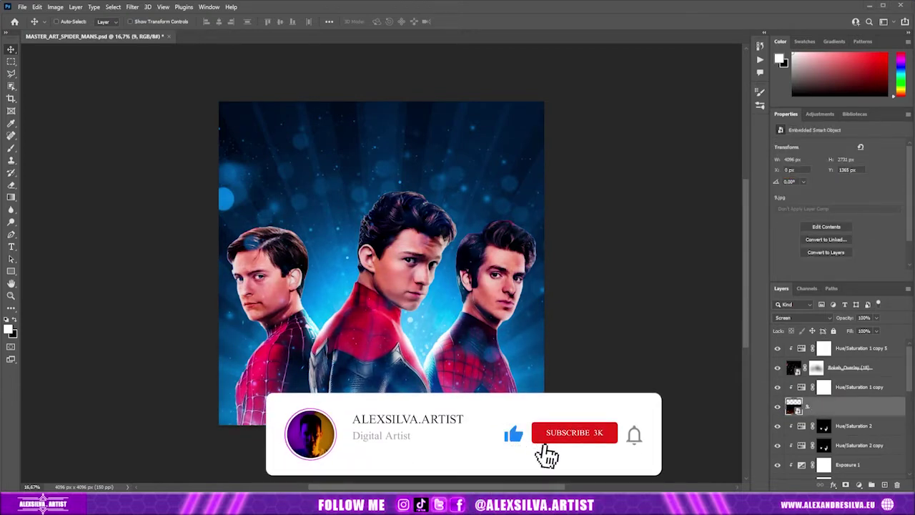
- Place texture layer 20 with Linear Dodge (Add) blending at 63% opacity
key("Return")
left_click(801, 317)
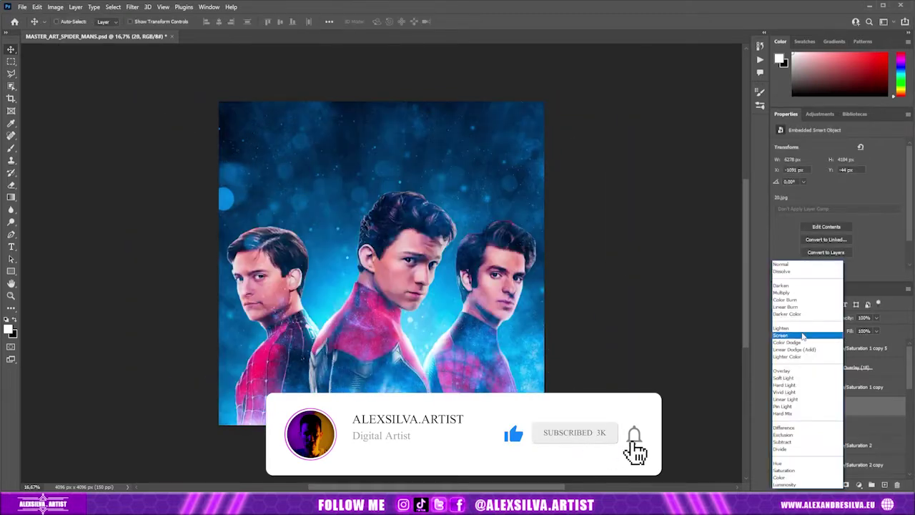
left_click(797, 349)
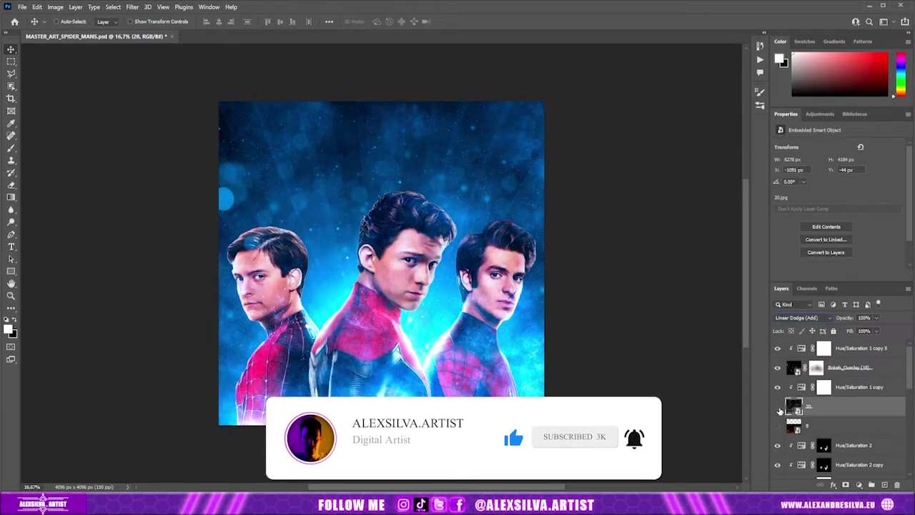
left_click(778, 426)
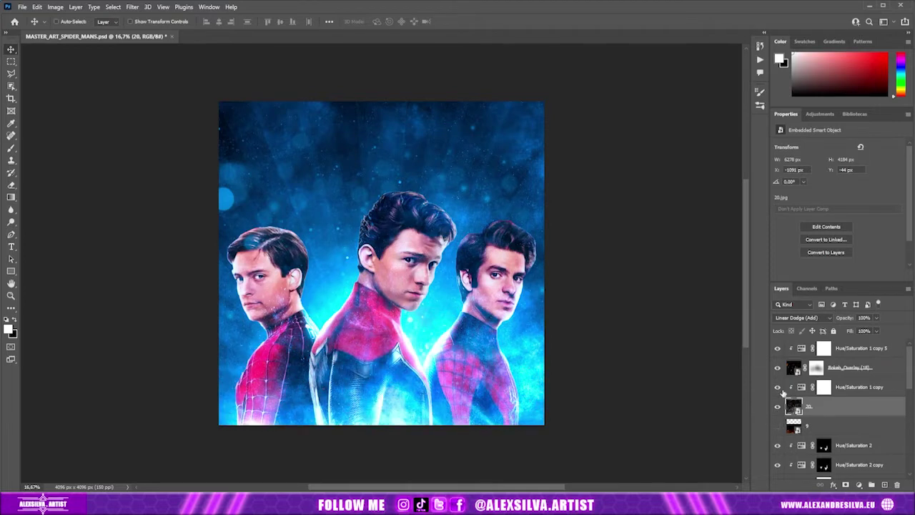
left_click_drag(877, 317, 853, 331)
left_click(778, 406)
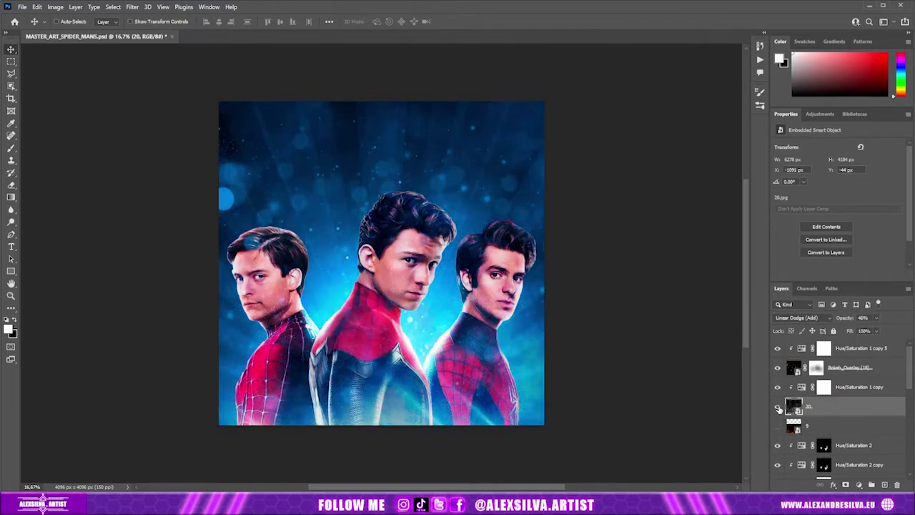
left_click_drag(878, 319, 885, 331)
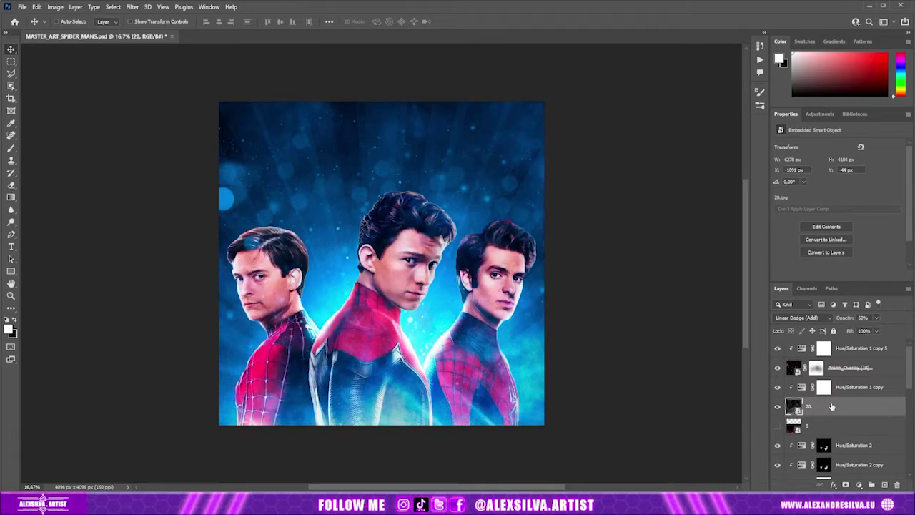
- Mask layer 20 and paint out the texture around the left actor's head
left_click(847, 486)
key("b")
key("x")
left_click_drag(336, 236, 500, 271)
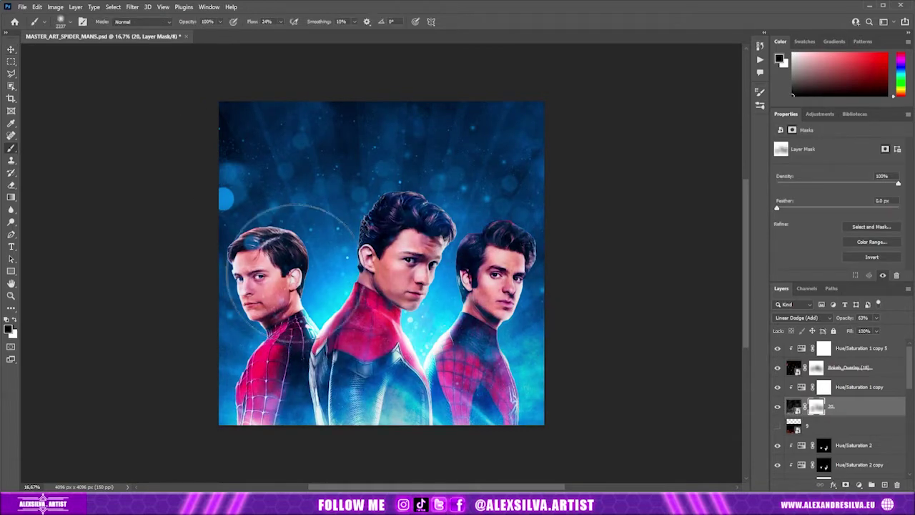
left_click(850, 367)
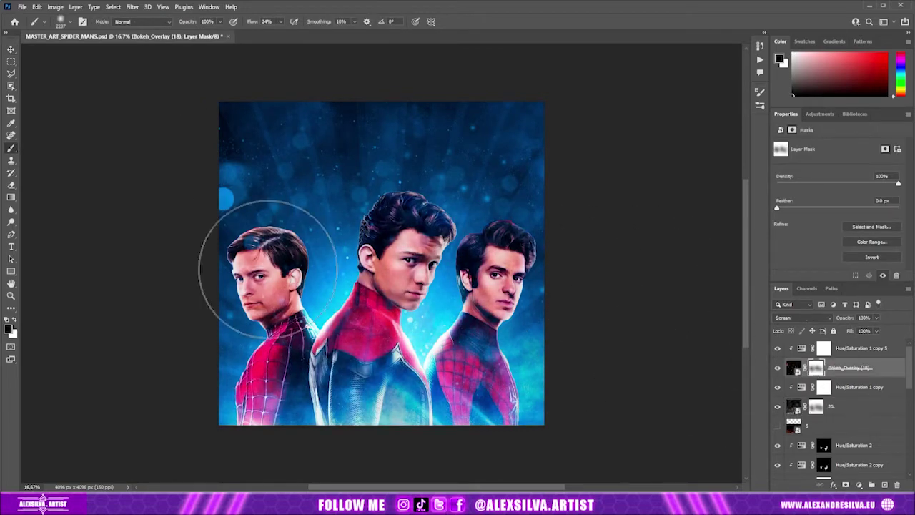
key("v")
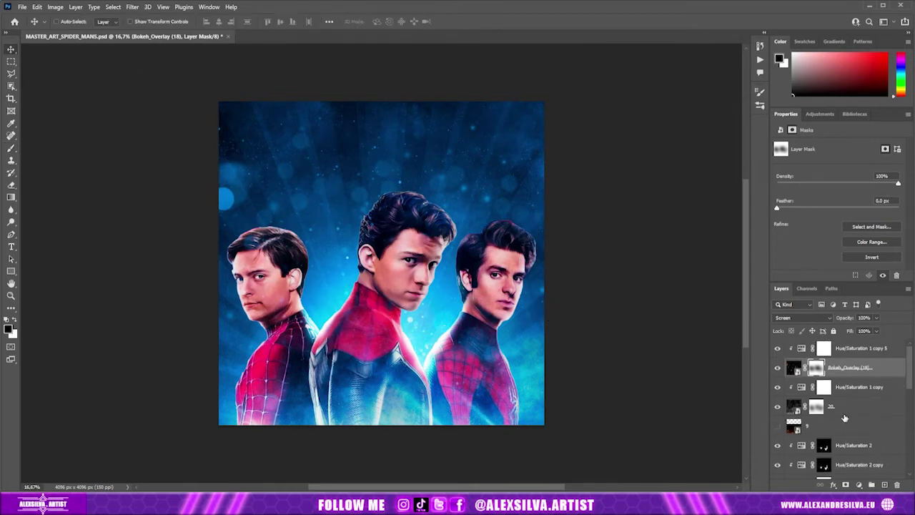
scroll(844, 420, "down", 3)
scroll(849, 428, "down", 2)
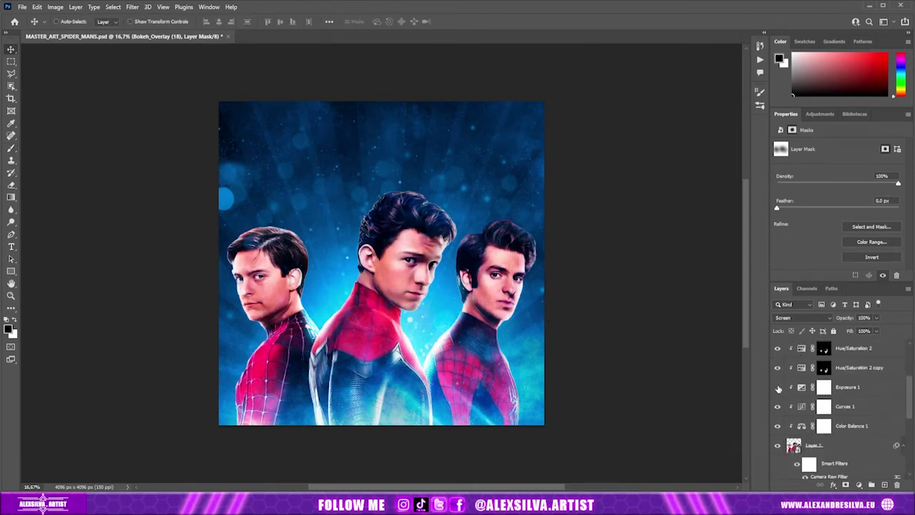
- Add a darkening Exposure adjustment above Color Balance 1 with an inverted black mask
left_click(850, 426)
left_click(859, 484)
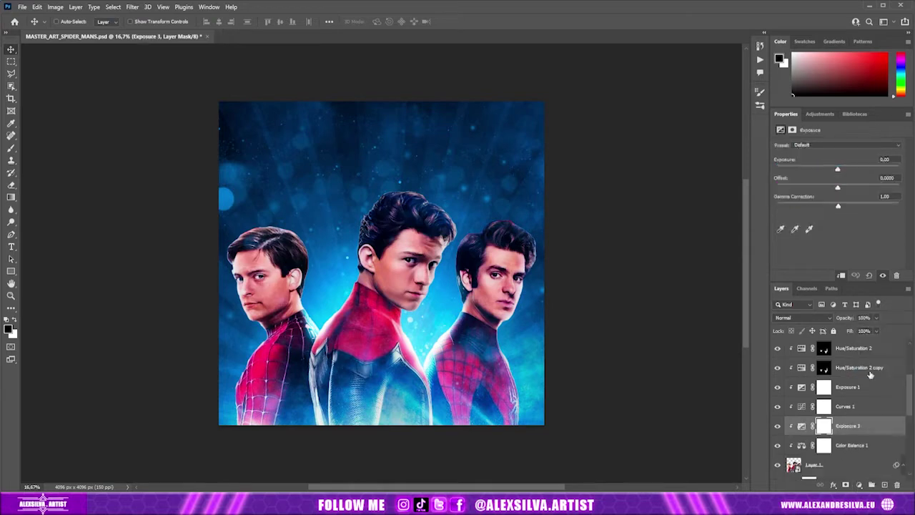
left_click_drag(822, 183, 790, 183)
key("ctrl+i")
key("b")
left_click_drag(463, 233, 531, 227)
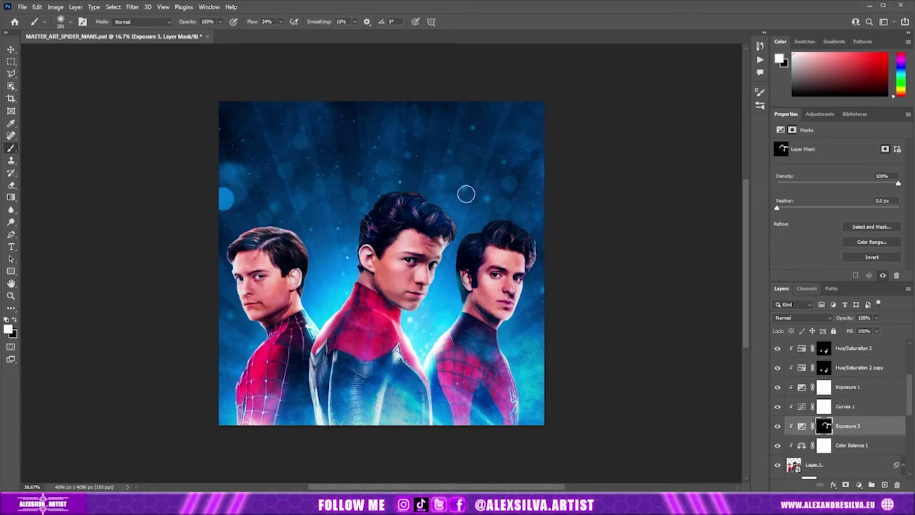
- Paint the darkening onto the actors' hair, the arm glow and the poster's bottom glow
left_click_drag(242, 226, 326, 200)
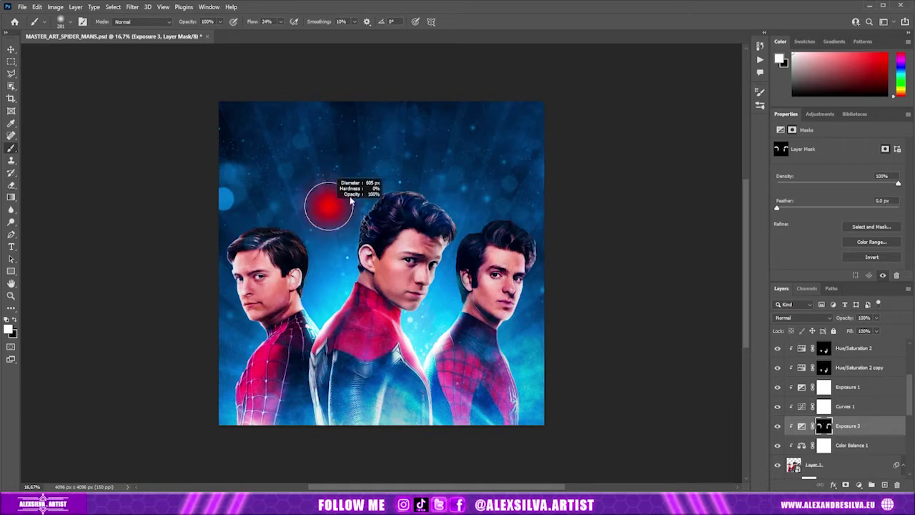
left_click_drag(429, 174, 472, 218)
key("bracketleft")
key("bracketleft")
key("bracketleft")
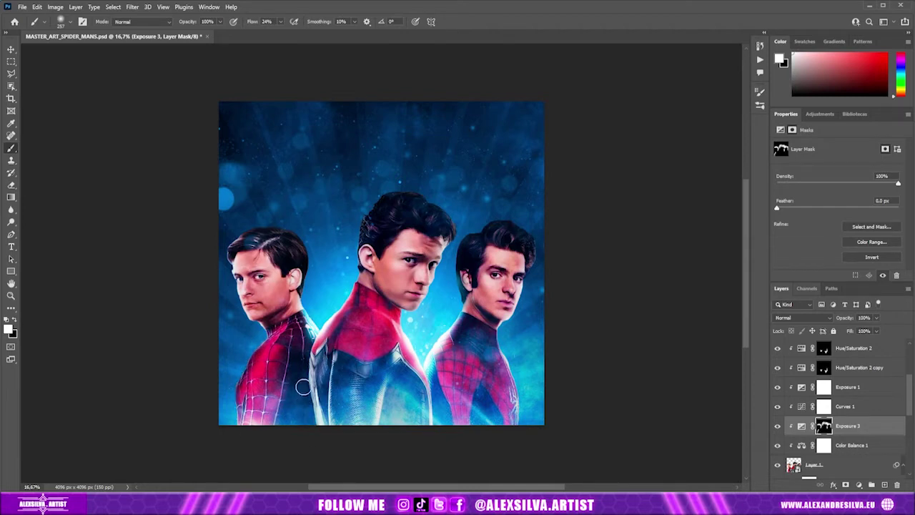
left_click_drag(303, 387, 415, 426)
left_click_drag(497, 427, 221, 439)
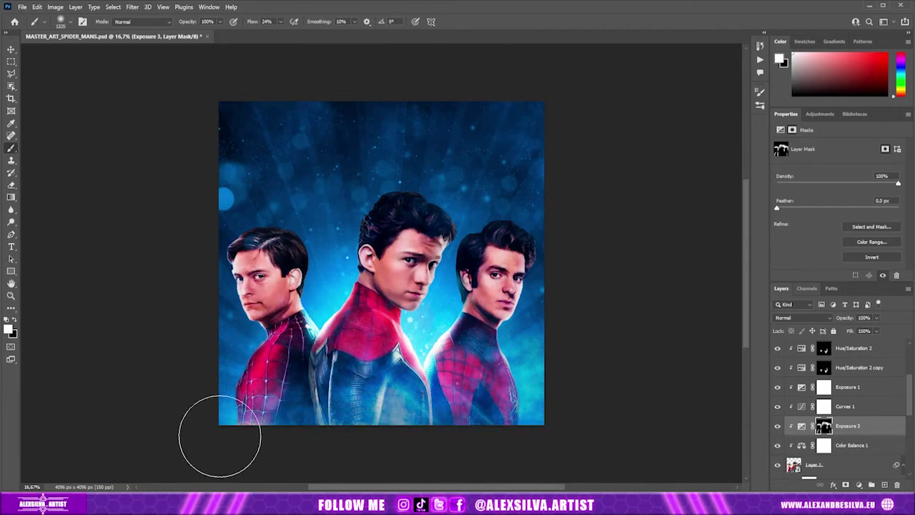
key("bracketleft")
key("bracketleft")
key("bracketleft")
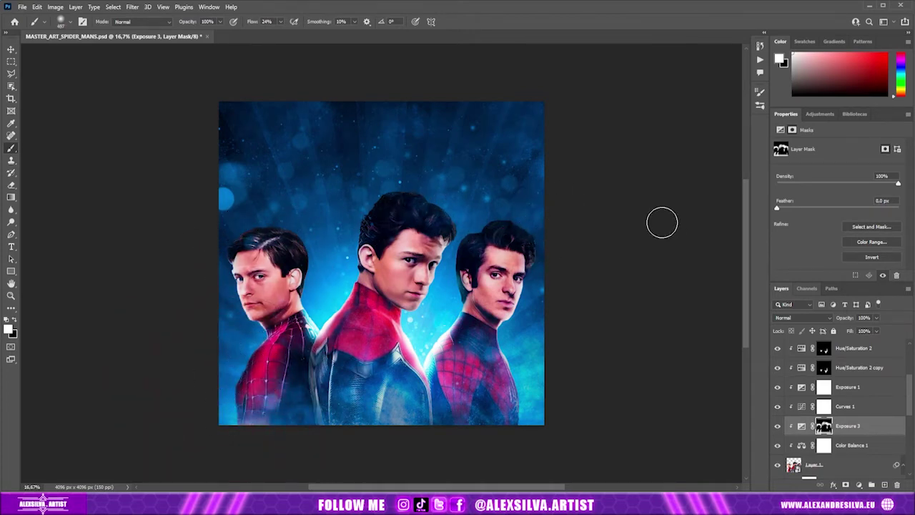
- Compare the Exposure effect, then restore brightness on the bottom of the suits
left_click(777, 426)
left_click(777, 426)
left_click(777, 426)
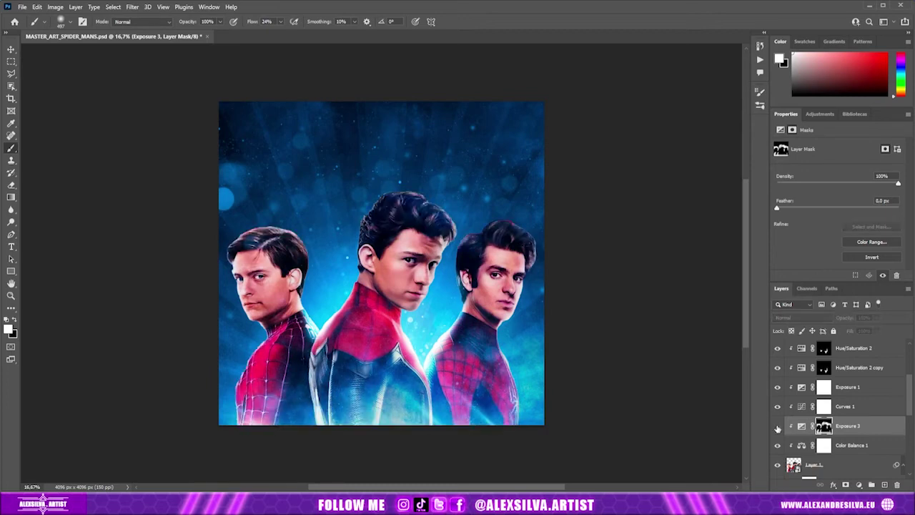
left_click(777, 426)
left_click(777, 426)
left_click(777, 426)
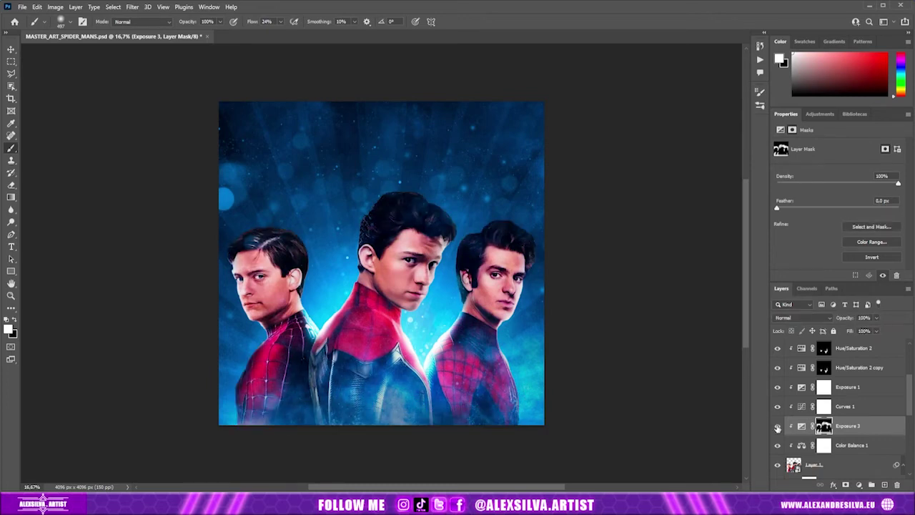
left_click(777, 426)
left_click(777, 426)
key("x")
left_click_drag(296, 419, 469, 422)
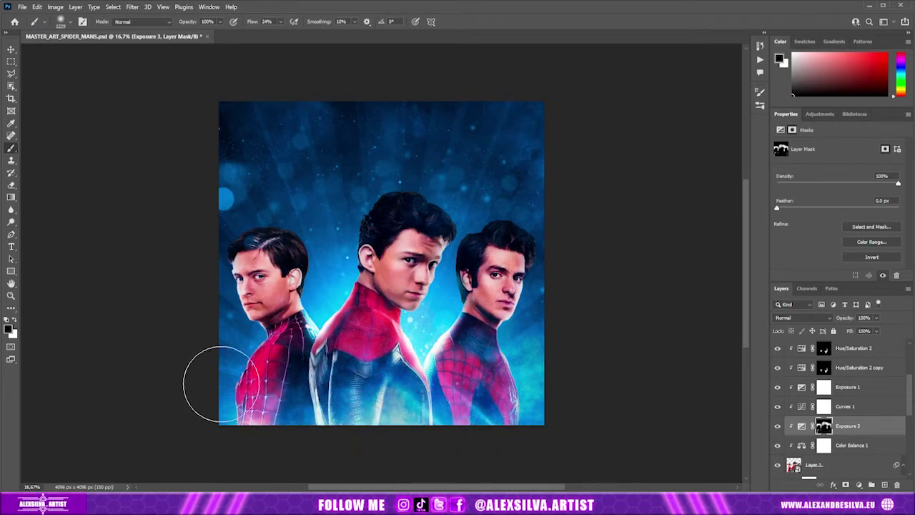
left_click(11, 49)
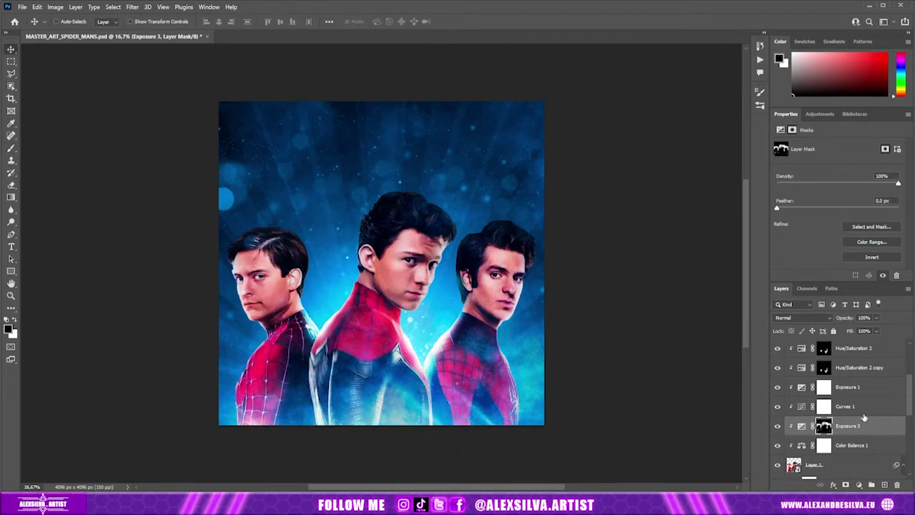
- Paint layer 20's mask with a huge brush to hide the texture across the poster top
scroll(801, 422, "up", 3)
left_click(777, 406)
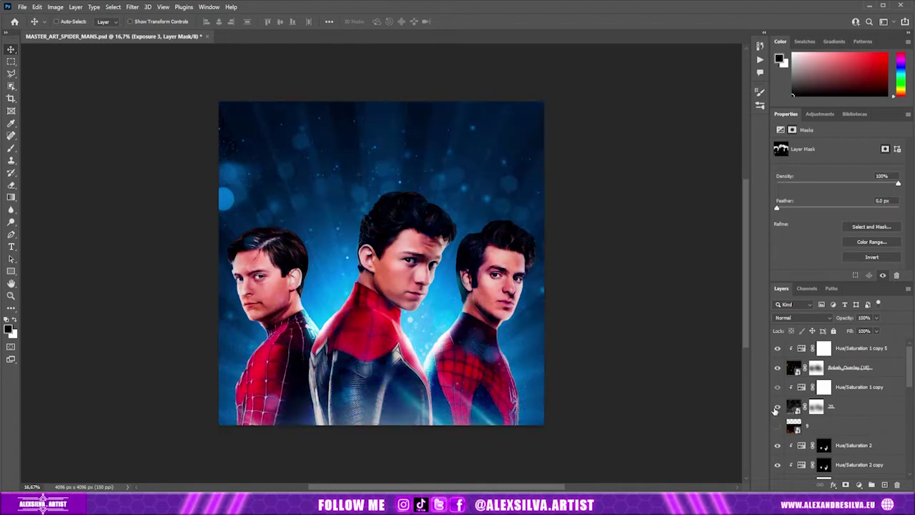
left_click(816, 406)
key("b")
key("bracketright")
key("bracketright")
key("bracketright")
left_click_drag(333, 143, 639, 160)
left_click(12, 50)
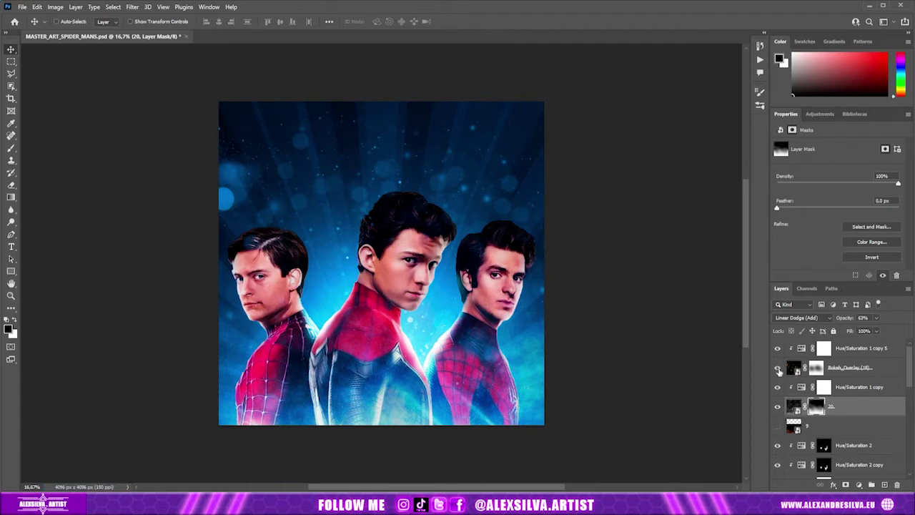
- Show Bokeh_Overlay (18) and delete Hue/Saturation 1 copy 5 so the bokeh turns orange
left_click(777, 370)
left_click(794, 368)
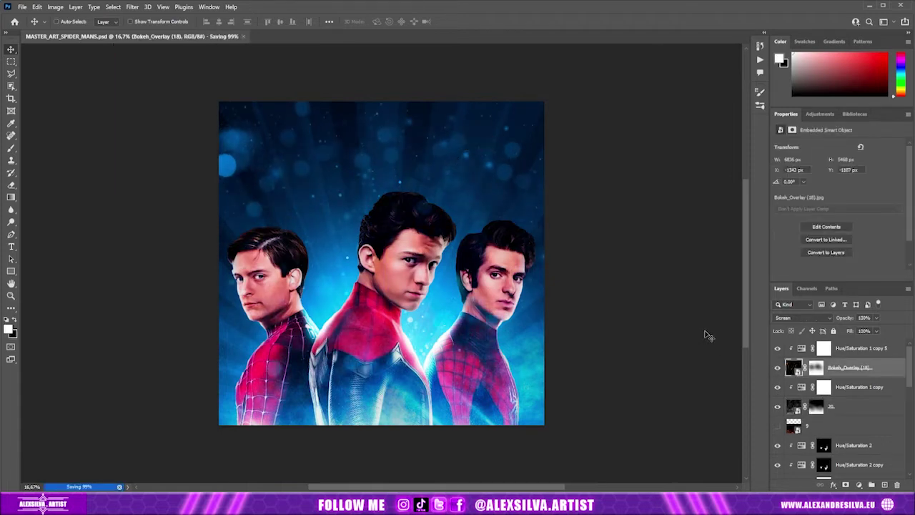
left_click(777, 349)
left_click_drag(811, 349, 840, 389)
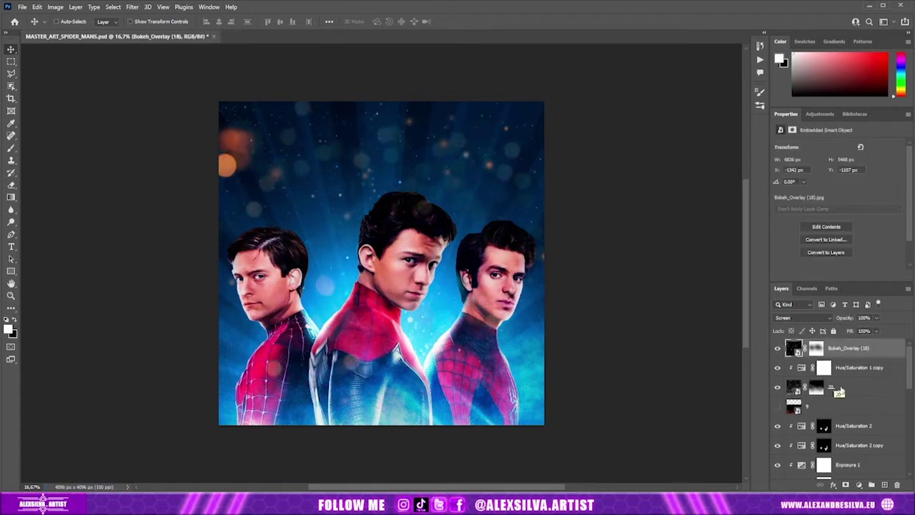
left_click(778, 367)
left_click(823, 425)
- Shift Hue/Saturation 1 copy 4's hue to 20 and turn Hue/Saturation 1 back on
scroll(820, 449, "down", 3)
scroll(820, 448, "down", 2)
left_click(851, 394)
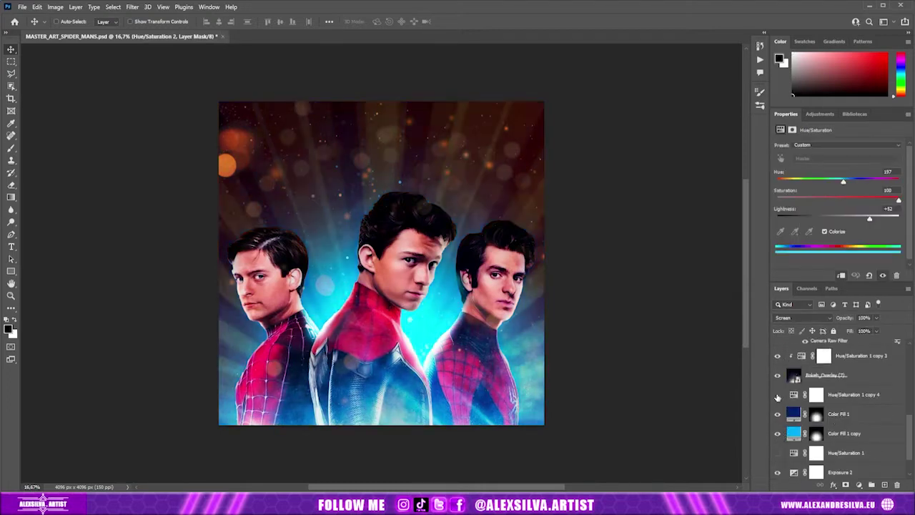
left_click(778, 453)
left_click_drag(787, 181, 782, 182)
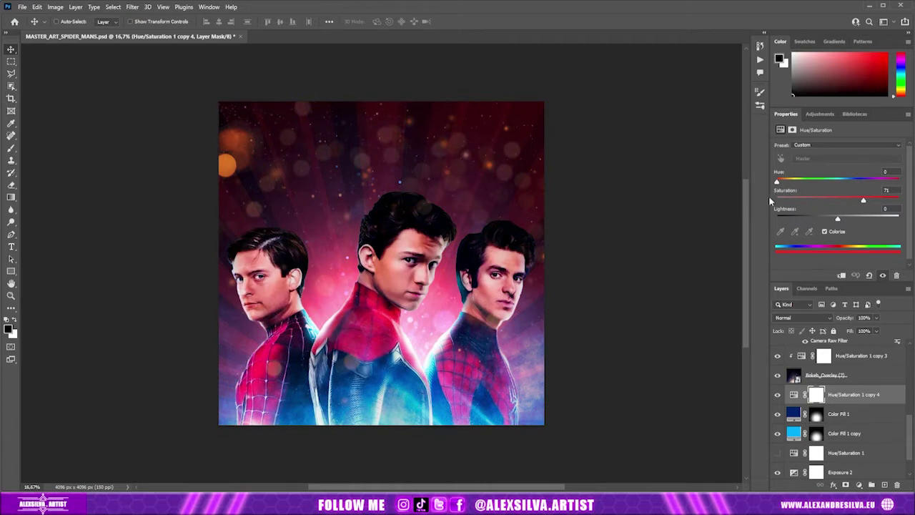
left_click(778, 414)
left_click(778, 414)
scroll(778, 419, "down", 2)
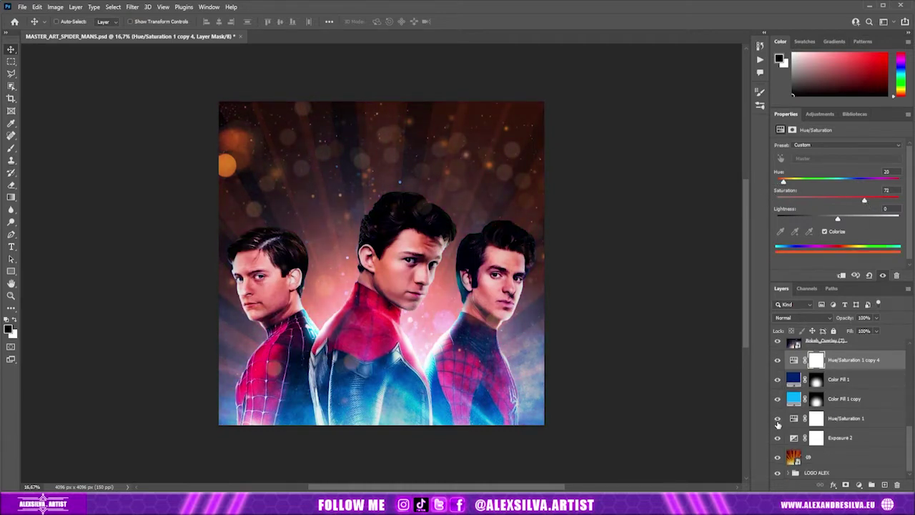
scroll(836, 407, "up", 3)
- Adjust the Hue/Saturation copies' hues (about 156, then 204) to turn the poster tint blue again
left_click(858, 368)
left_click_drag(786, 181, 754, 195)
left_click(778, 367)
left_click(778, 368)
left_click(777, 368)
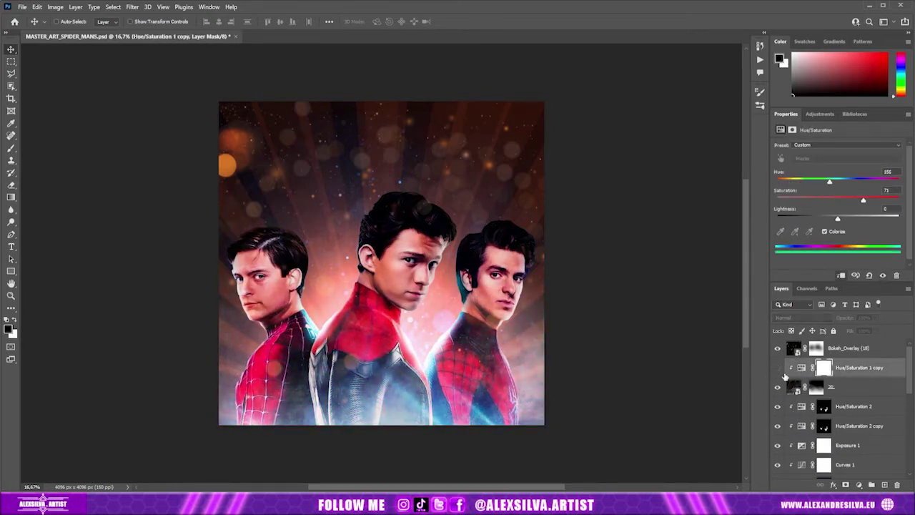
scroll(815, 402, "down", 2)
scroll(794, 389, "down", 1)
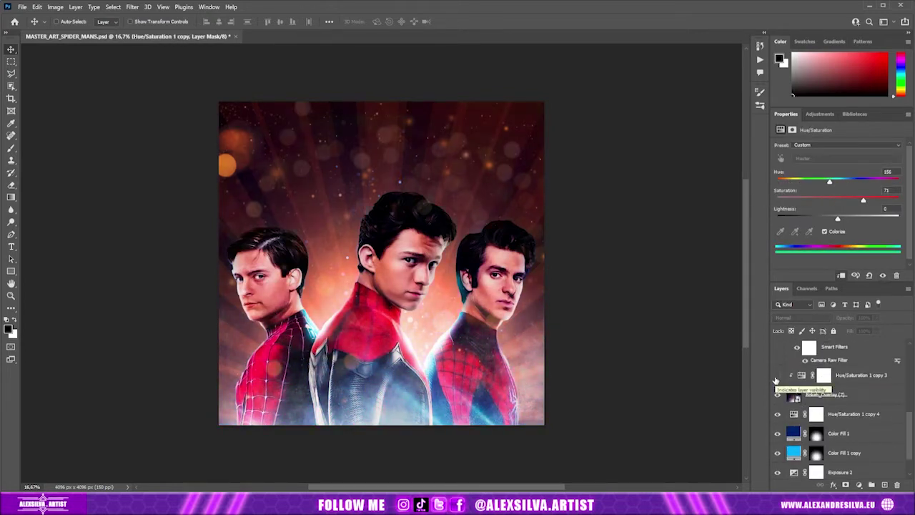
left_click(778, 379)
scroll(772, 415, "up", 2)
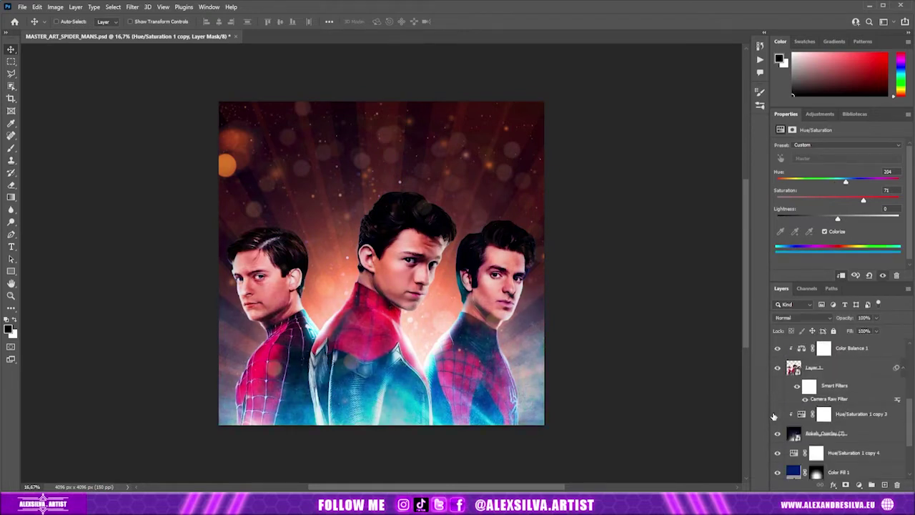
scroll(771, 417, "down", 2)
left_click(793, 379)
left_click_drag(787, 182, 848, 183)
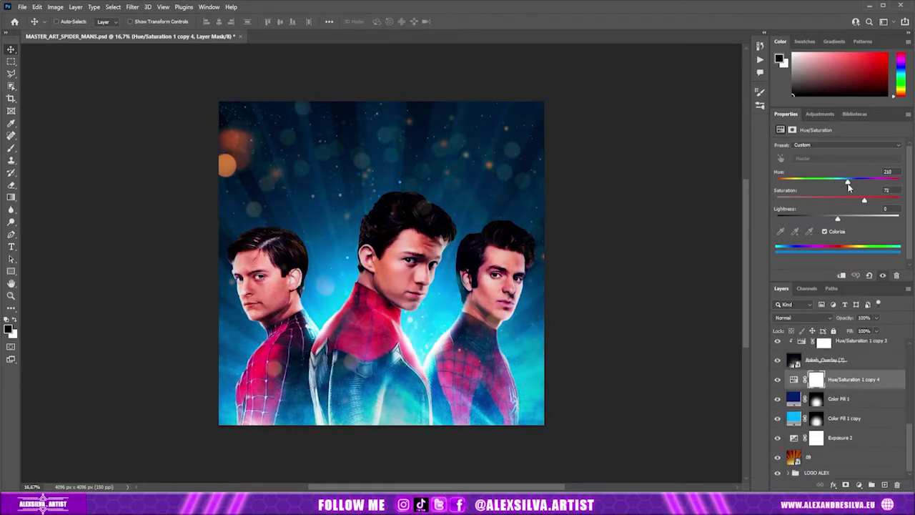
- Push Color Balance 1 midtones toward blue (+51) and select Hue/Saturation 1 copy 2
scroll(822, 400, "up", 2)
left_click(851, 410)
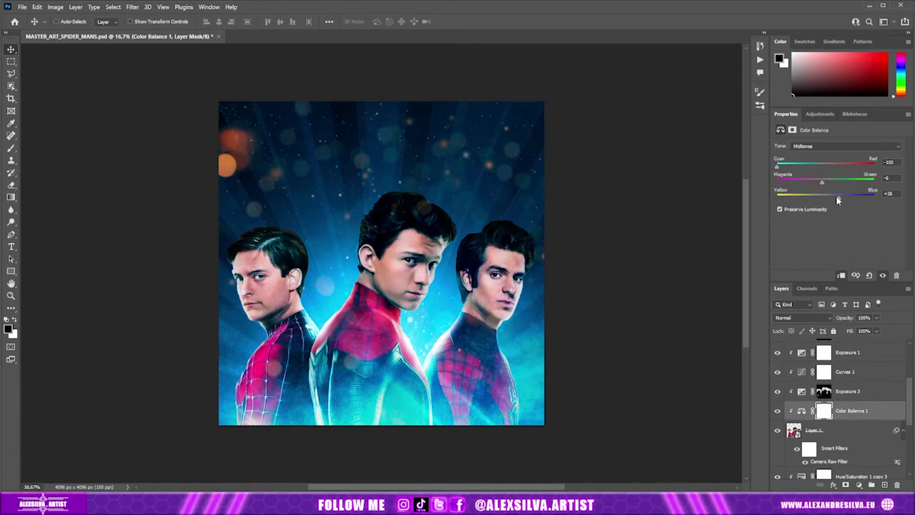
left_click_drag(834, 197, 839, 203)
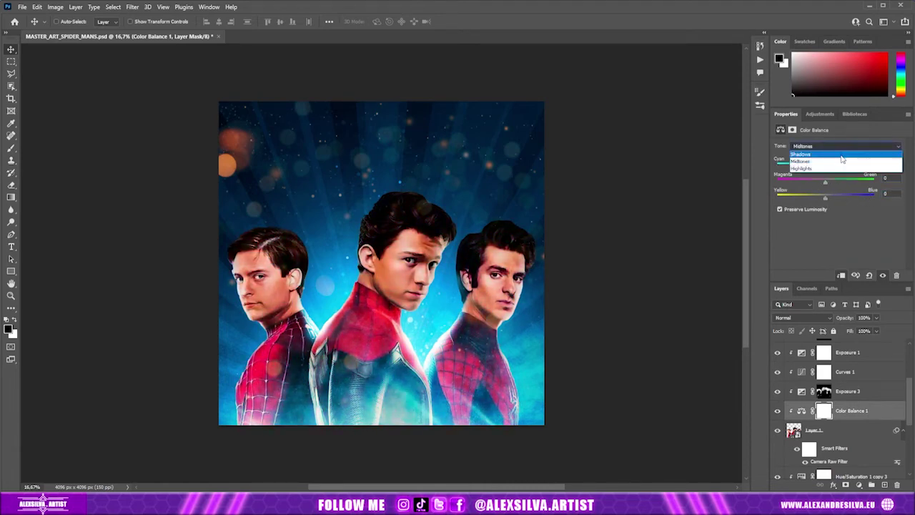
scroll(855, 368, "up", 5)
right_click(855, 367)
left_click(879, 377)
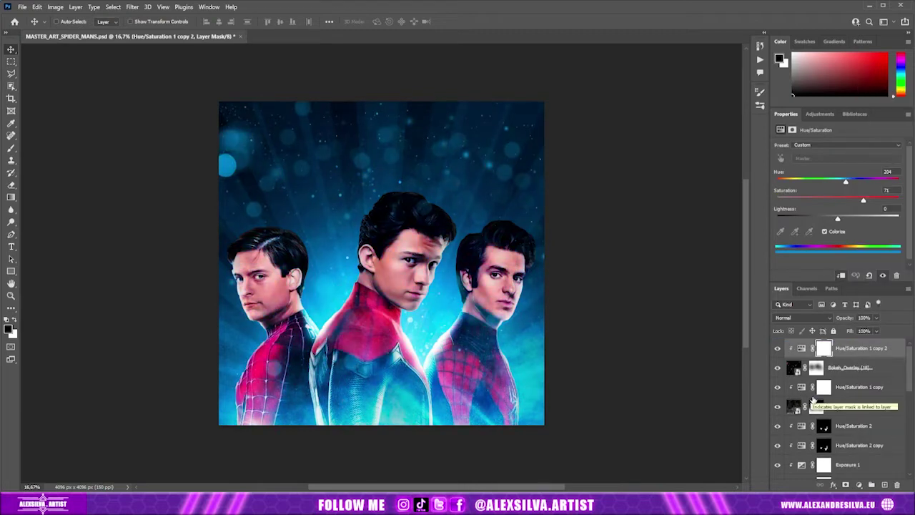
scroll(848, 419, "down", 2)
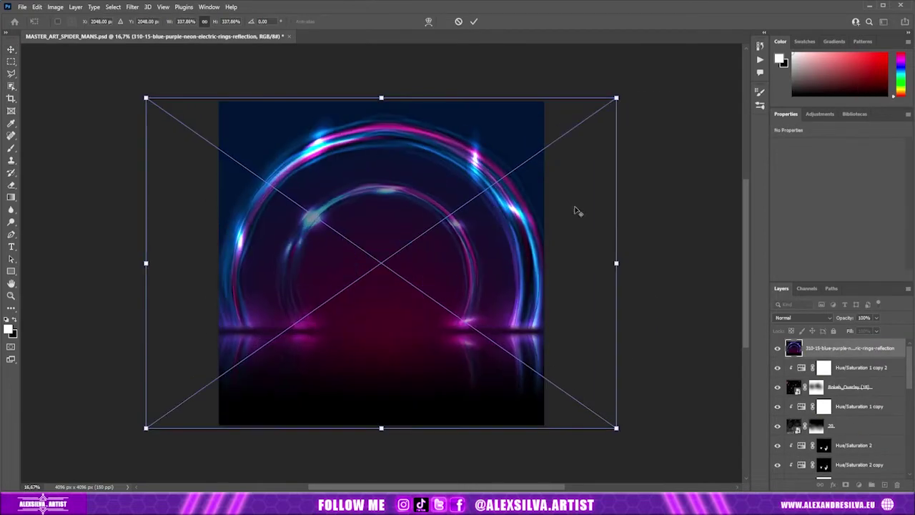
- Place the neon-rings image in Screen mode and nudge it down on the canvas
key("Return")
left_click(801, 317)
left_click(780, 334)
scroll(843, 400, "up", 2)
left_click_drag(369, 163, 372, 180)
- Free-transform the rings to rescale and reposition them over the actors
key("ctrl+t")
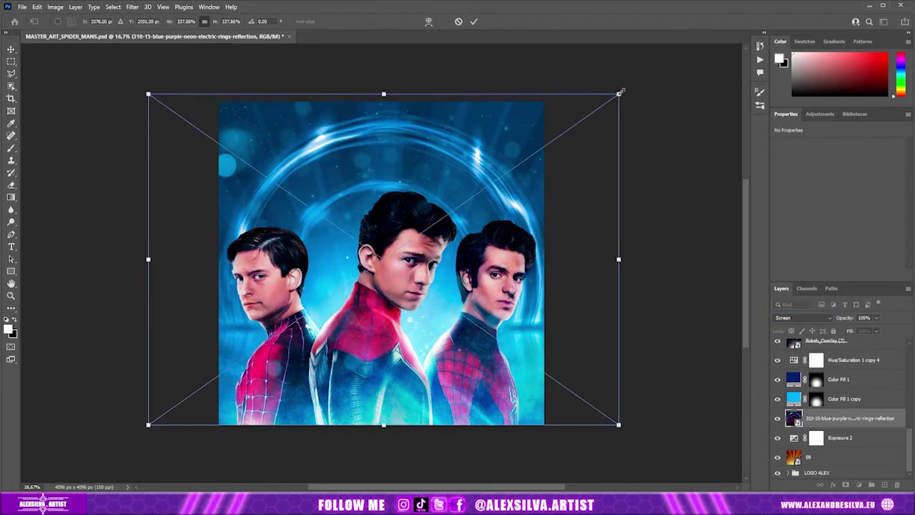
left_click_drag(159, 428, 704, 297)
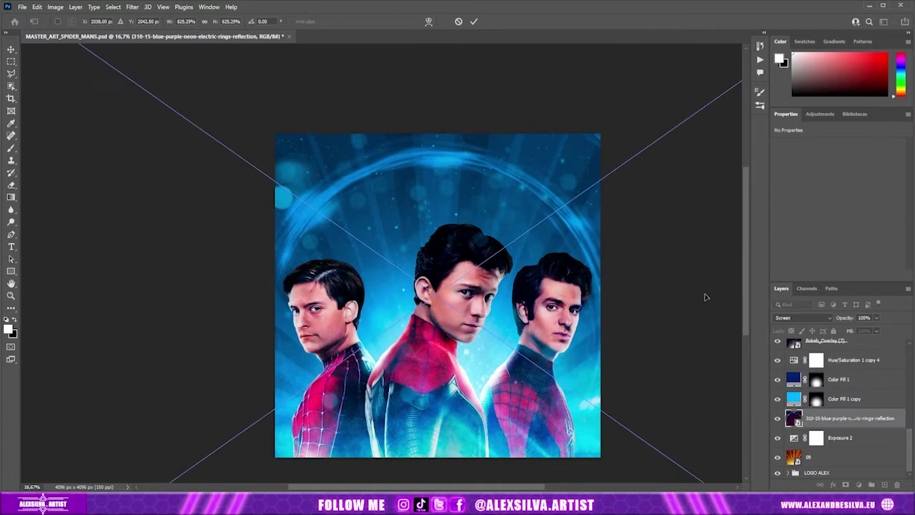
key("ctrl+minus")
left_click_drag(705, 297, 531, 204)
key("Return")
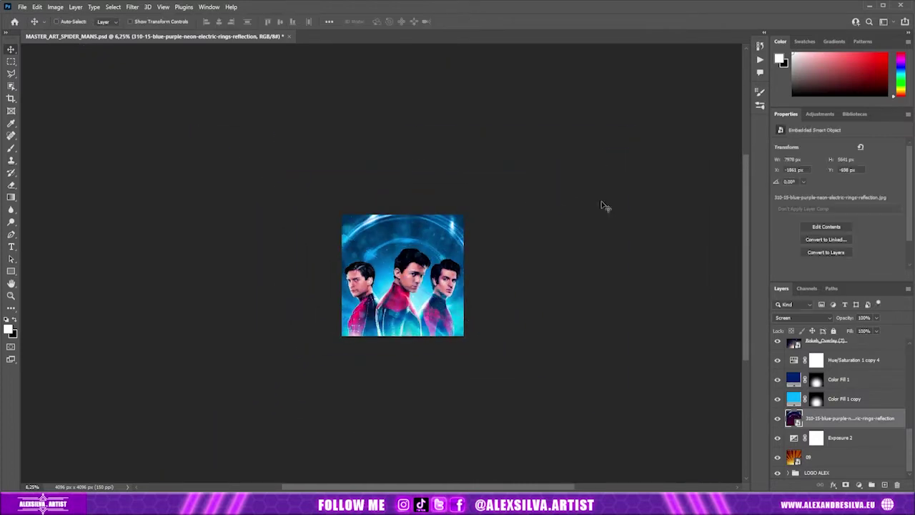
left_click_drag(601, 206, 594, 193)
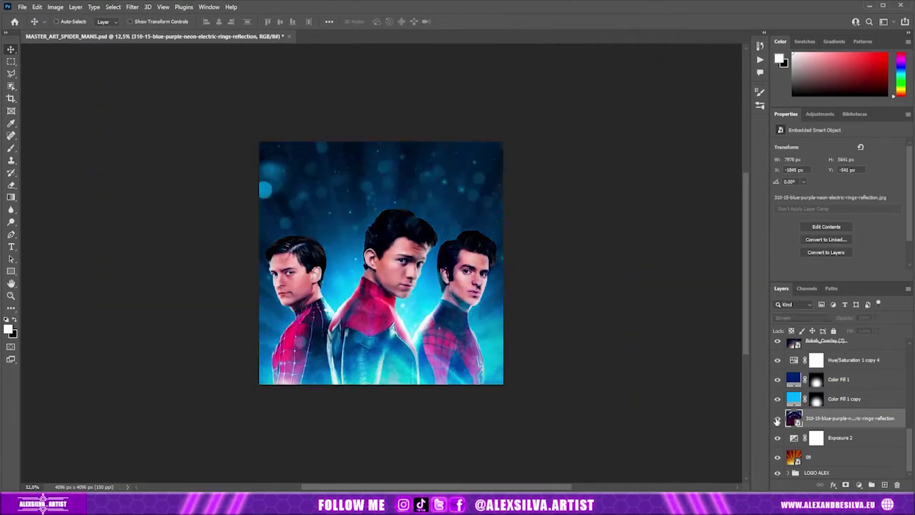
- Keep the rings in Screen blending and lower their opacity to 95%
left_click_drag(829, 418, 795, 439)
left_click(801, 317)
key("Escape")
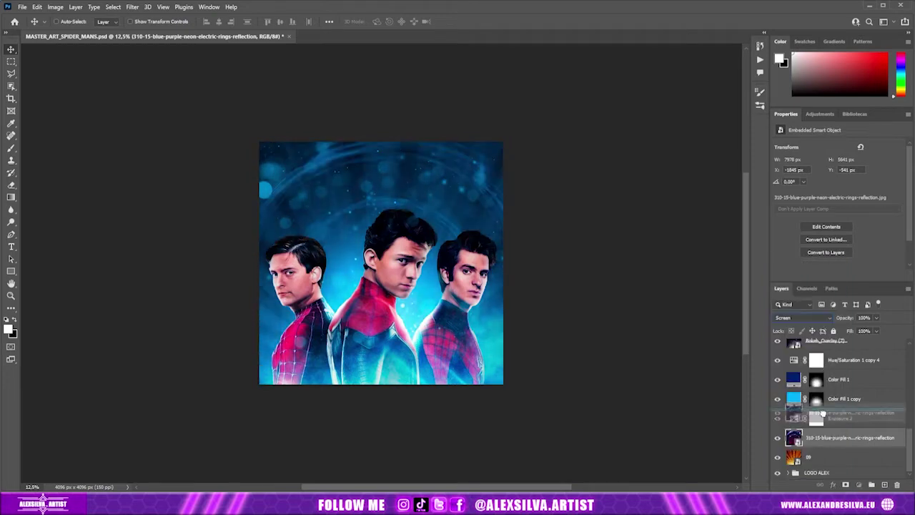
key("ctrl+z")
left_click(801, 317)
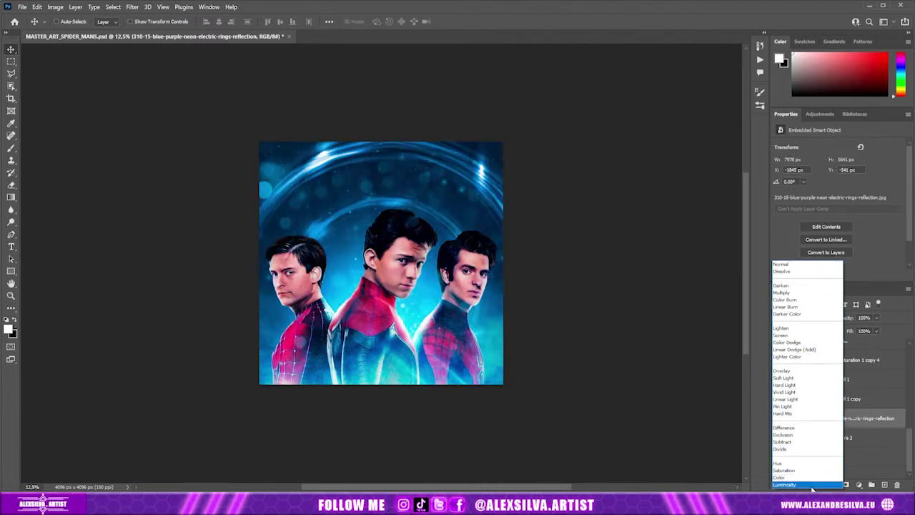
left_click(787, 335)
left_click_drag(877, 317, 877, 334)
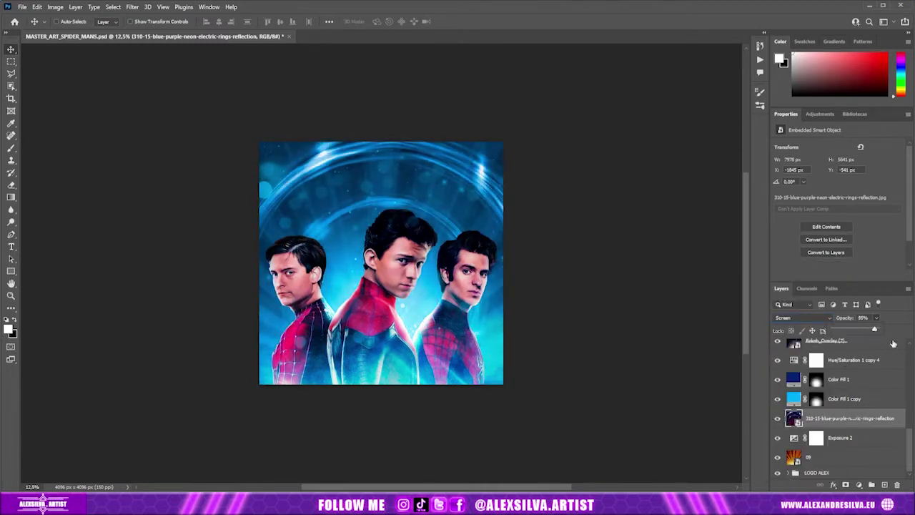
- Move the rings layer higher in the stack and compare the poster with and without them
left_click_drag(802, 422, 802, 359)
scroll(802, 359, "up", 1)
left_click(778, 420)
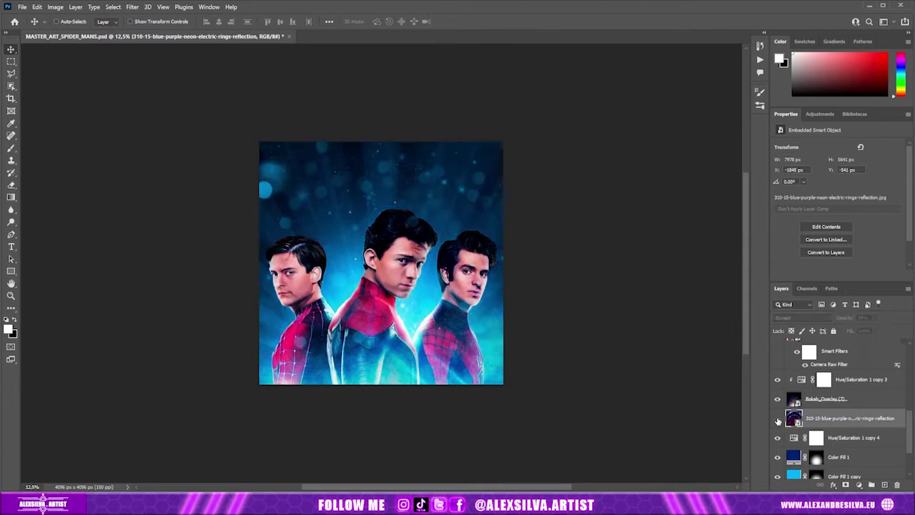
scroll(817, 378, "up", 1)
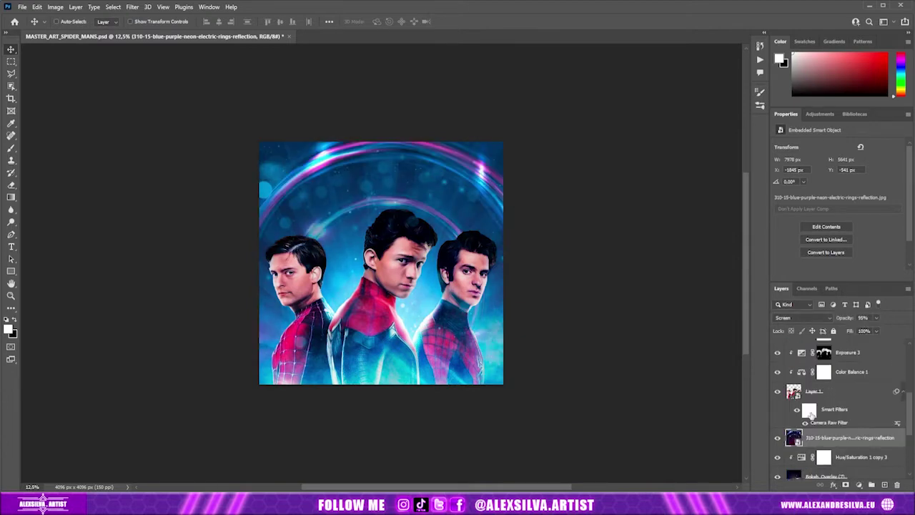
left_click(778, 437)
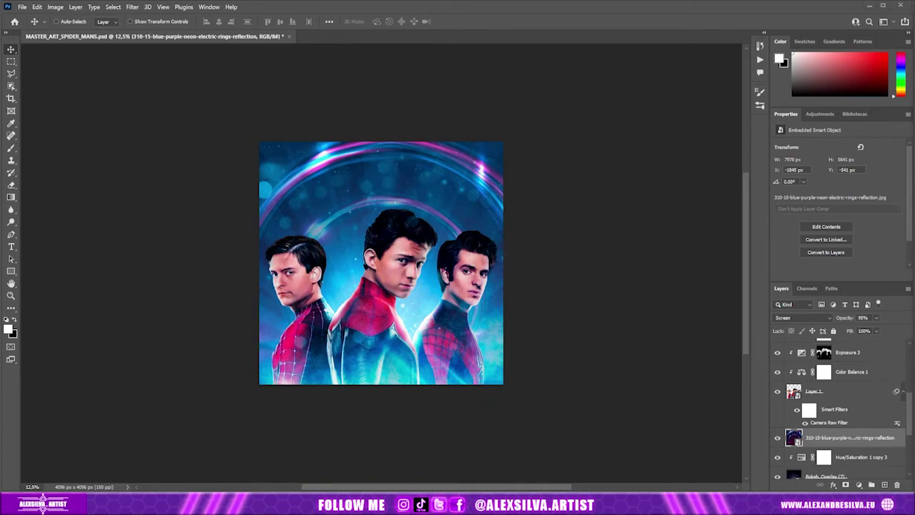
scroll(814, 386, "down", 1)
left_click(814, 372)
- Save the poster and extend the actors' smart-object canvas downward
key("ctrl+s")
double_click(793, 371)
key("c")
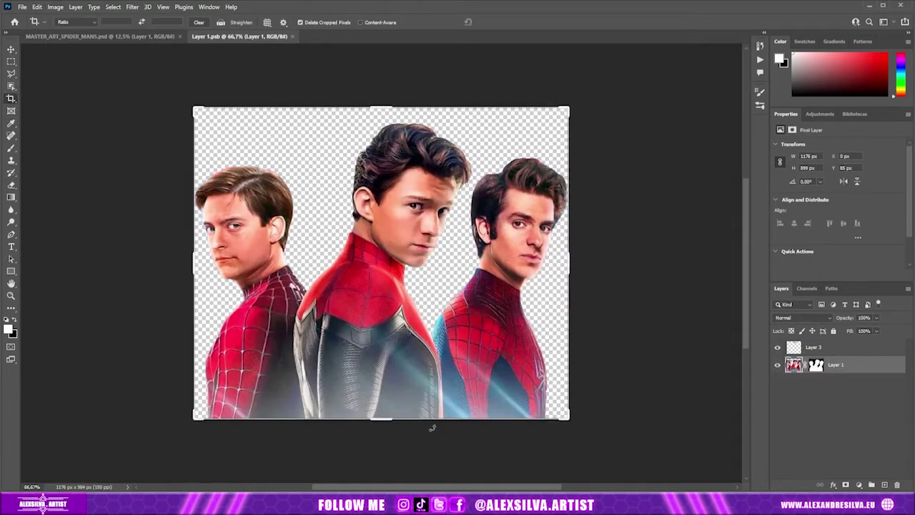
right_click(798, 371)
key("Escape")
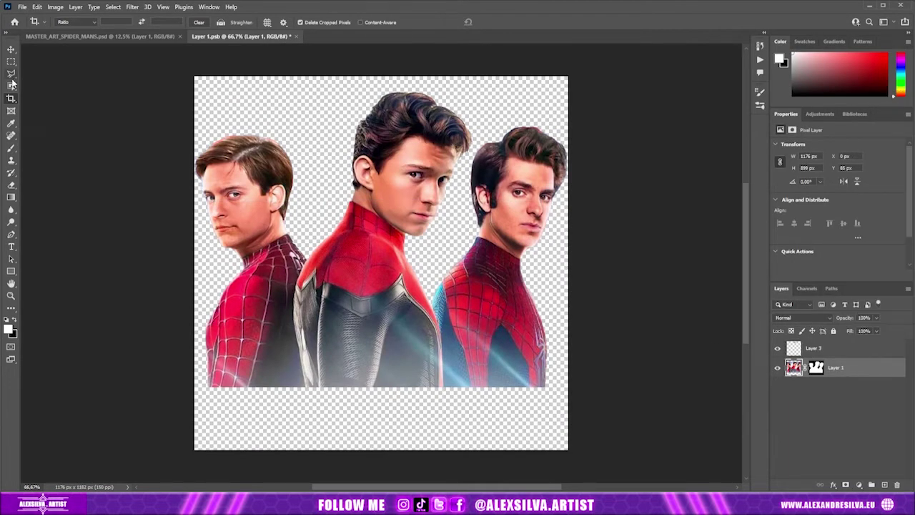
key("m")
left_click_drag(600, 426, 192, 366)
scroll(262, 394, "down", 1)
key("ctrl+d")
- Paint the smart object's mask to fade the figures' bottom edge, then save and close it
key("b")
key("x")
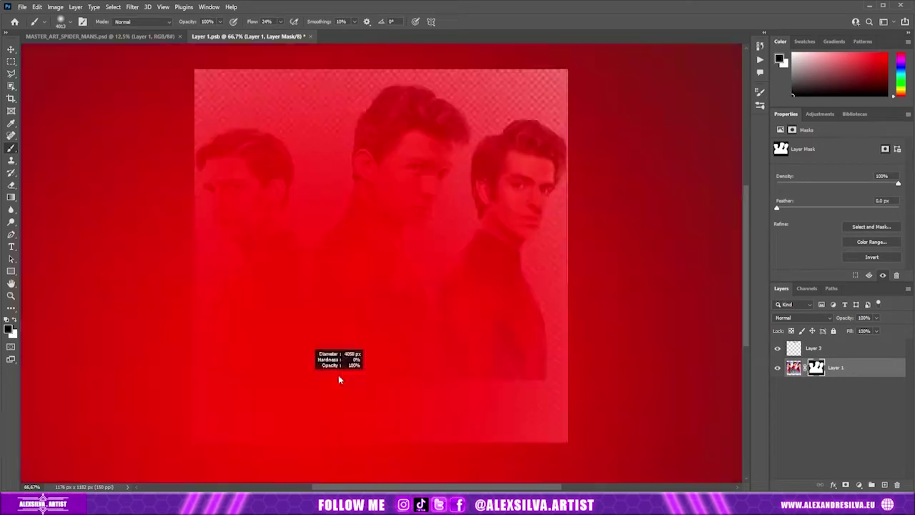
left_click_drag(314, 390, 494, 404)
left_click_drag(357, 392, 204, 390)
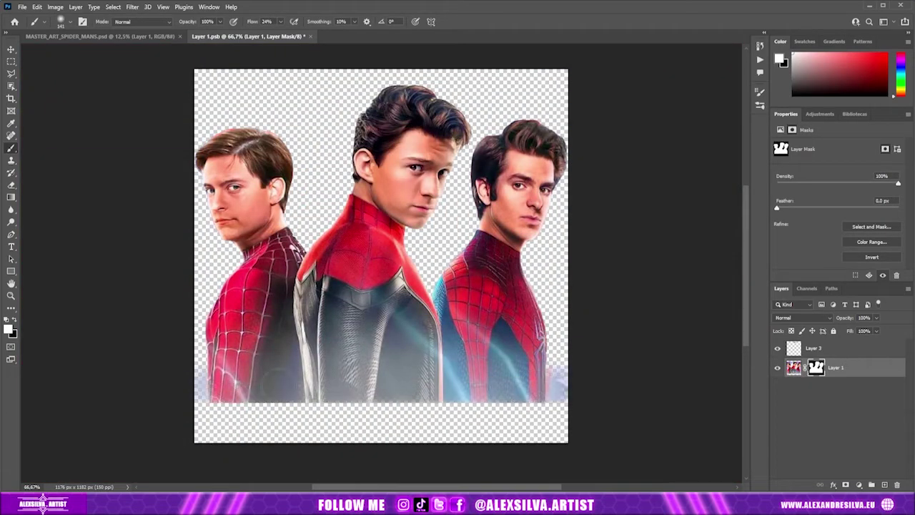
key("x")
left_click_drag(561, 372, 554, 384)
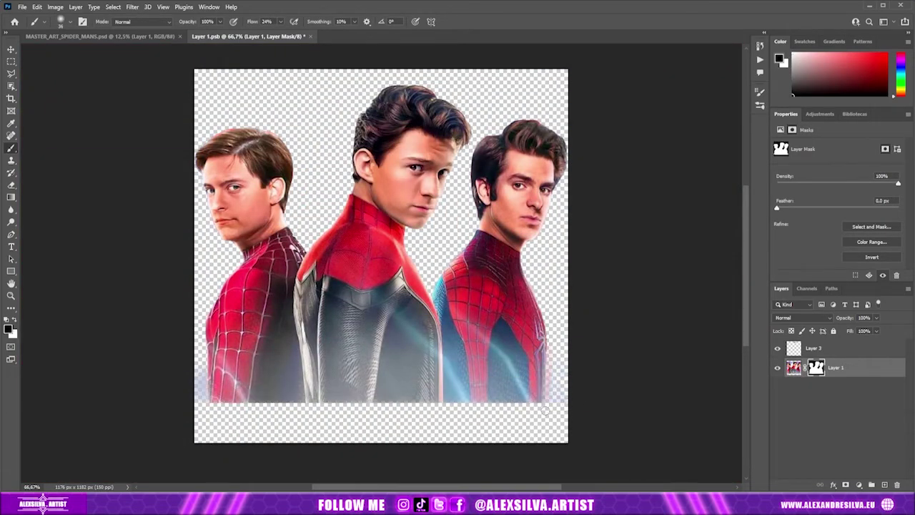
key("ctrl+s")
key("ctrl+w")
- Nudge the actors higher, re-enable Exposure 3, and select Hue/Saturation 2 with its copy
key("v")
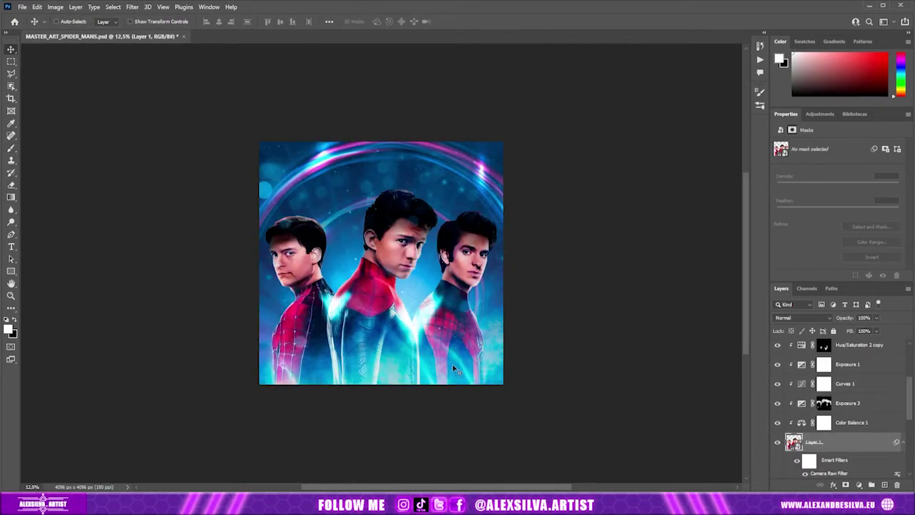
left_click_drag(453, 324, 474, 307)
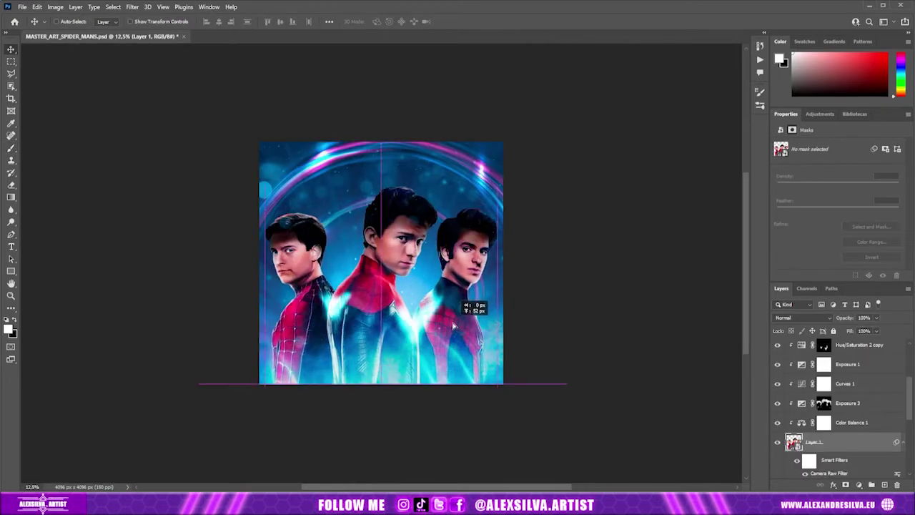
left_click(781, 405)
left_click(778, 404)
double_click(794, 442)
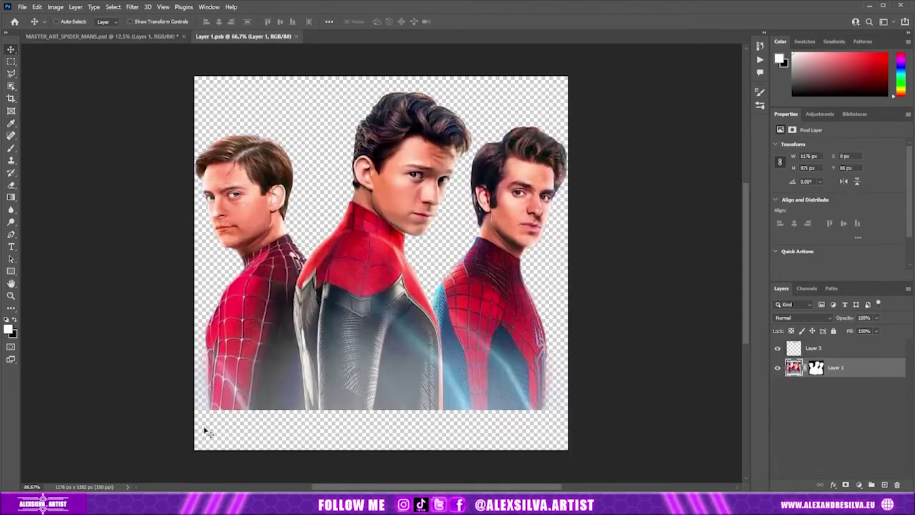
key("ctrl+backslash")
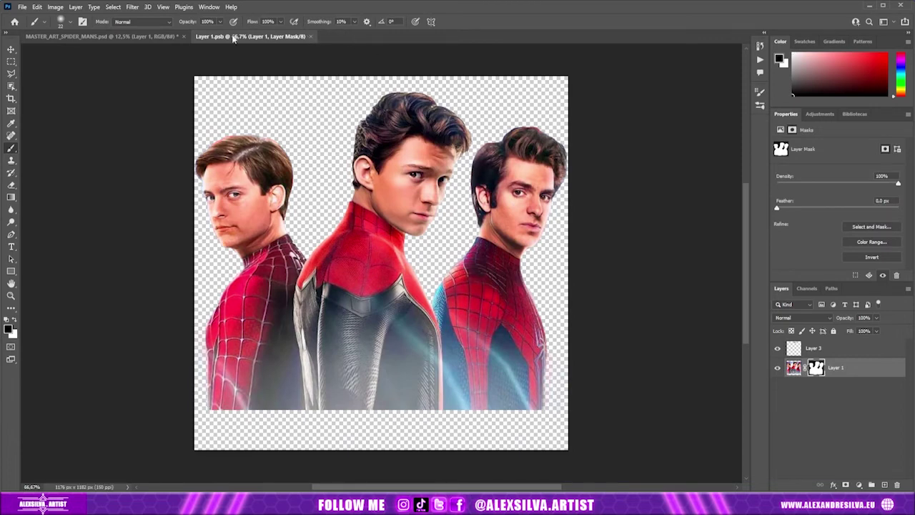
key("ctrl+Tab")
scroll(836, 400, "up", 2)
left_click(853, 386)
left_click(857, 369, "shift")
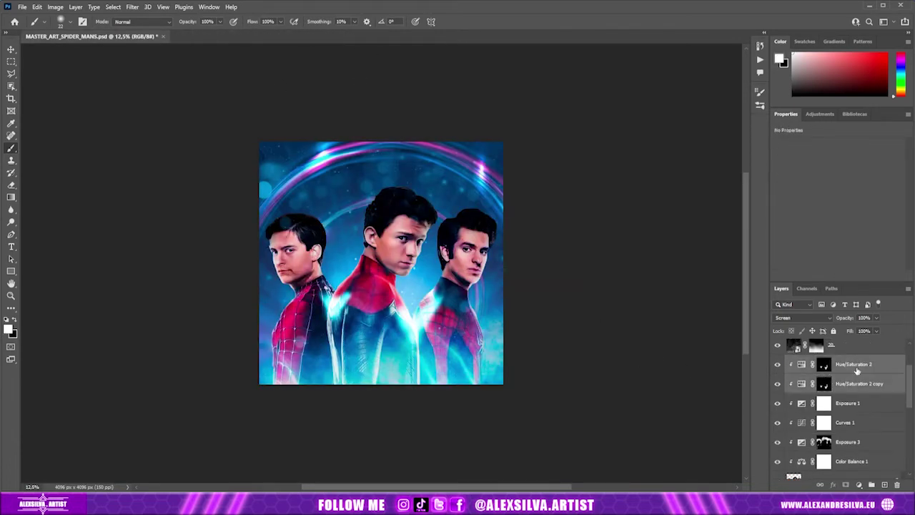
- Save the poster and target the Hue/Saturation 2 copy mask for painting
key("v")
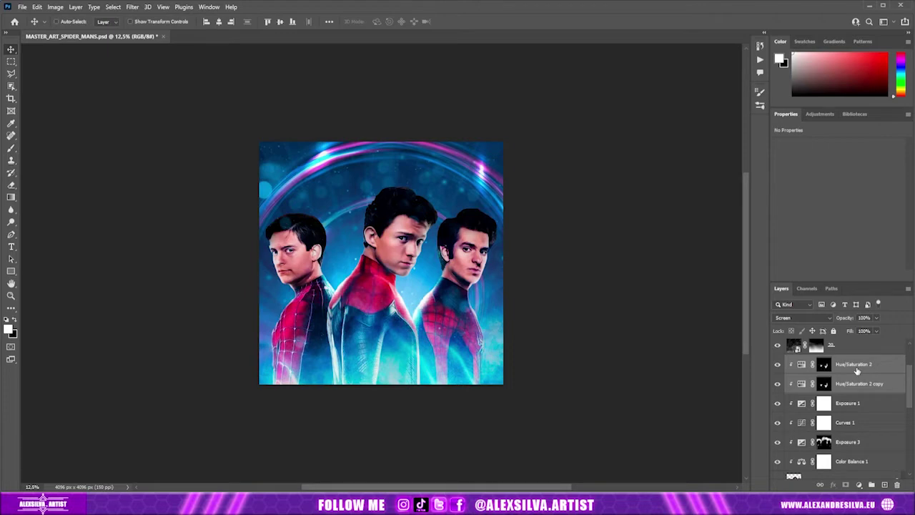
key("ctrl+plus")
key("ctrl+s")
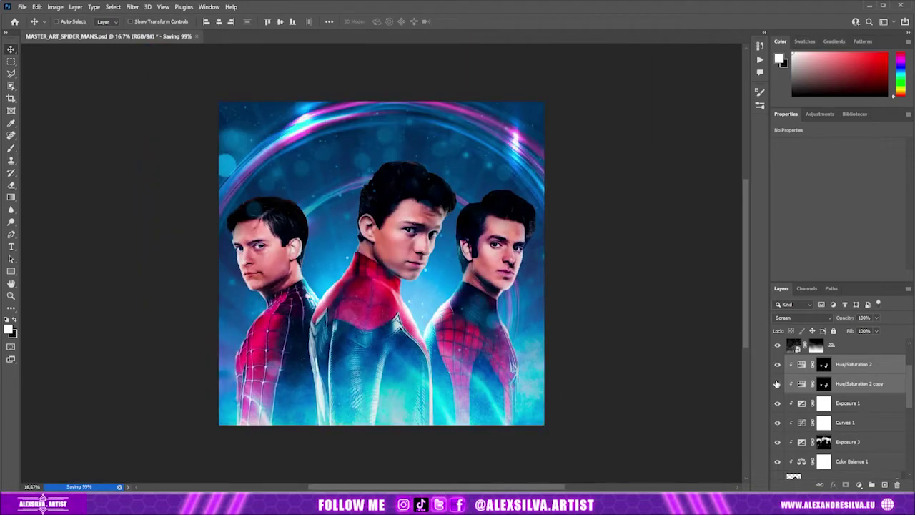
left_click(823, 384)
key("b")
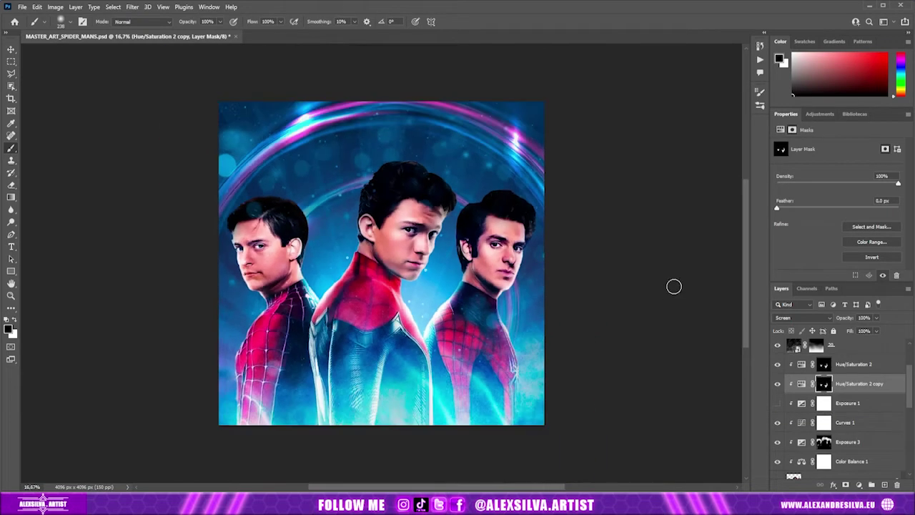
scroll(784, 429, "down", 2)
scroll(782, 428, "down", 3)
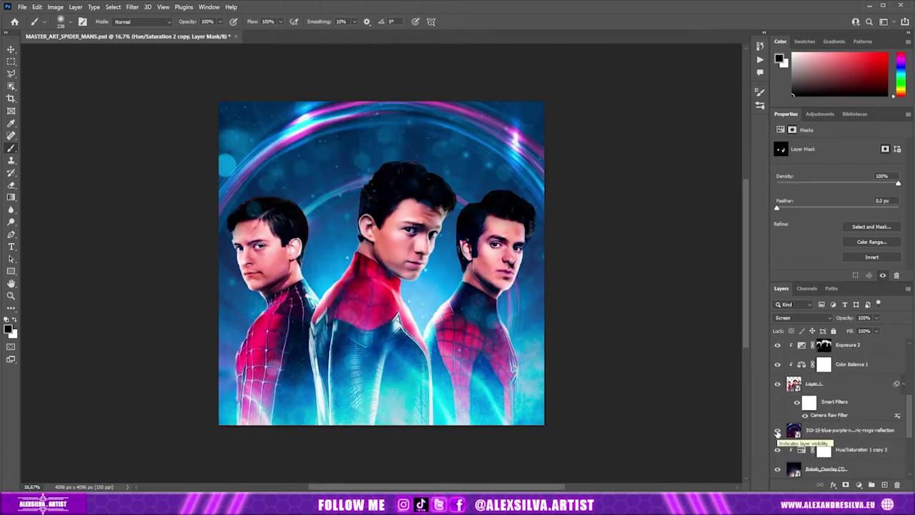
- Slightly darken Curves 2's midtones, save, and hide the lower '20.' glow layer
left_click(844, 430)
left_click_drag(834, 244, 835, 247)
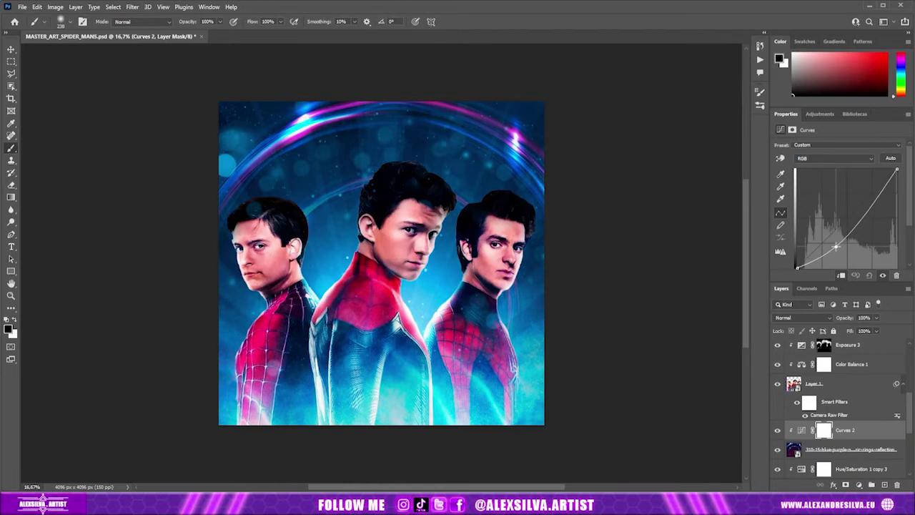
key("ctrl+s")
scroll(851, 435, "down", 3)
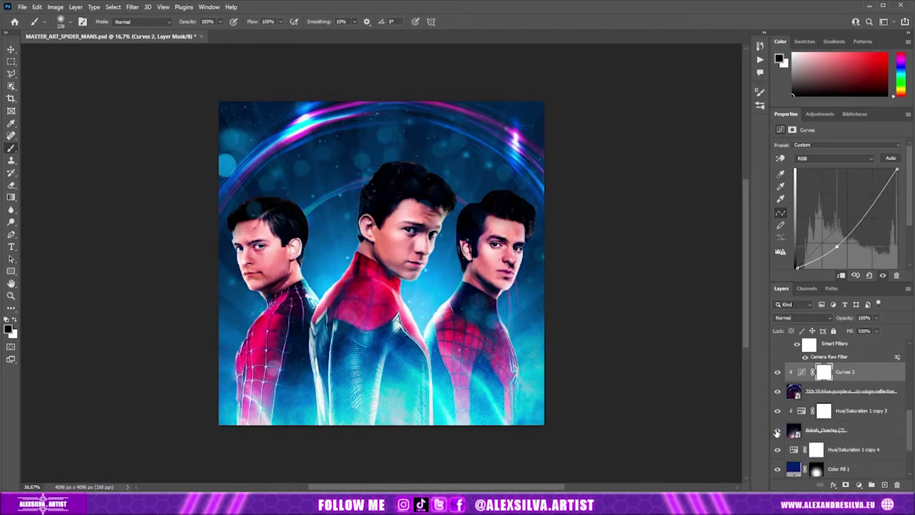
scroll(777, 433, "down", 5)
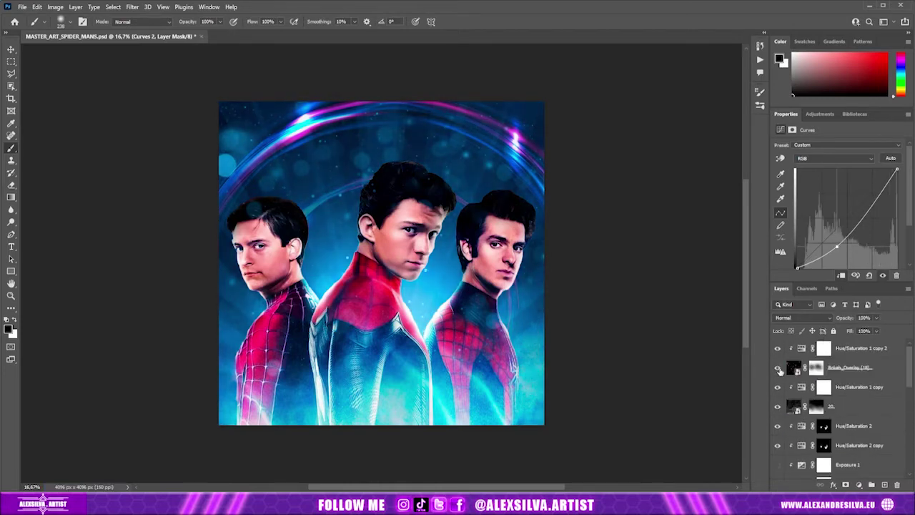
left_click(777, 406)
left_click(869, 349)
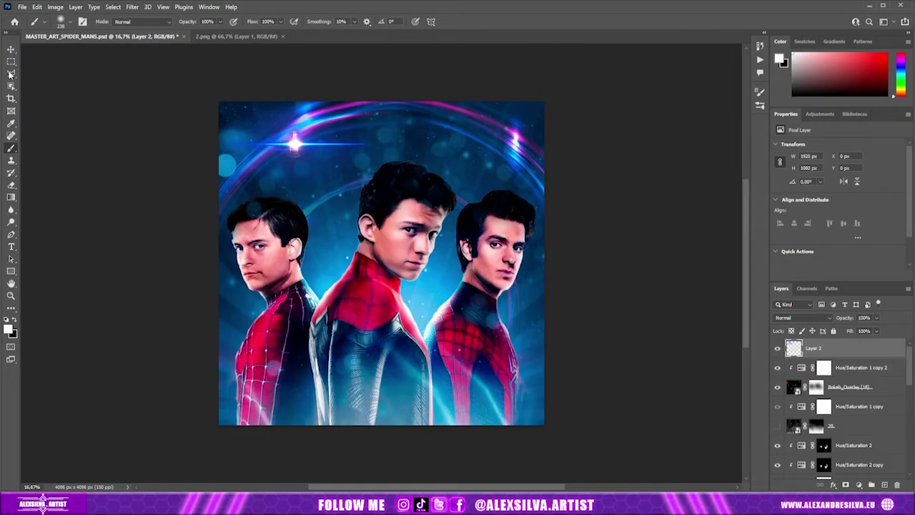
- Scale the pasted lens flare, set it to Screen, and centre it at chest level
key("ctrl+t")
left_click_drag(401, 429, 572, 331)
key("Return")
left_click(802, 317)
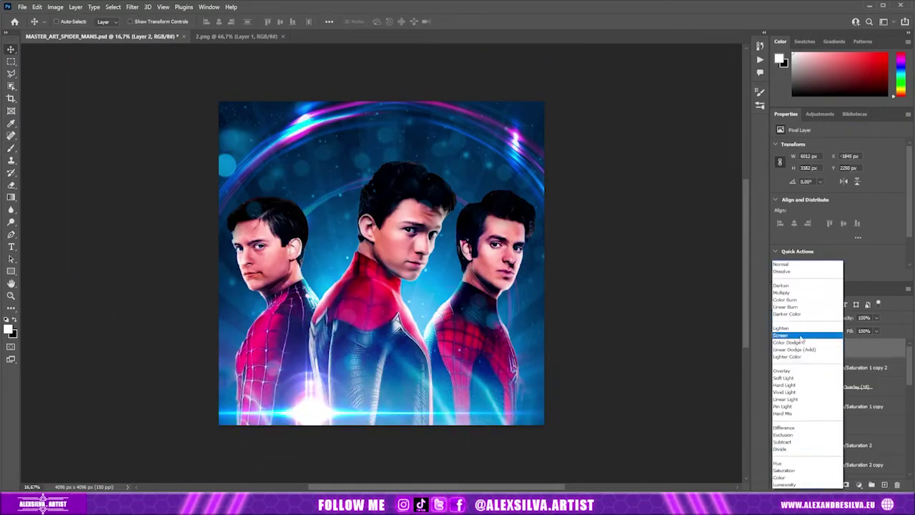
left_click_drag(400, 427, 324, 308)
key("ctrl+t")
left_click_drag(593, 326, 562, 247)
key("Return")
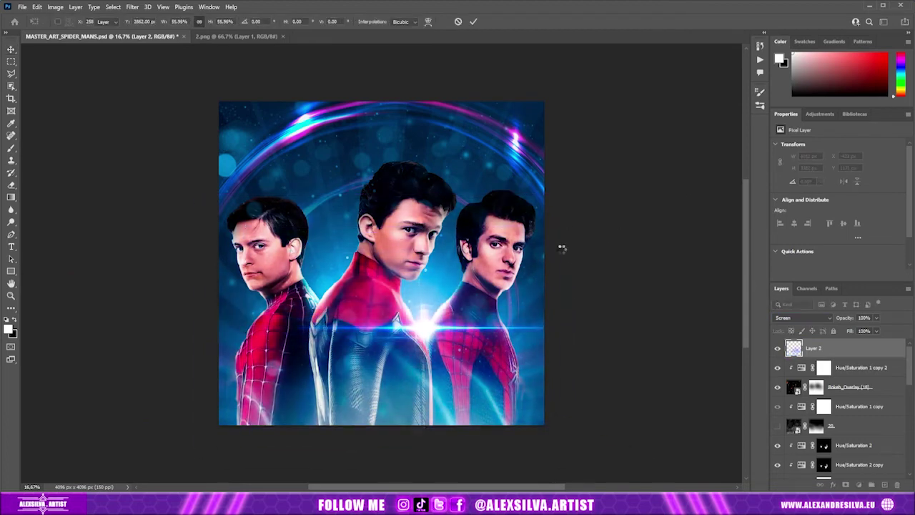
- Duplicate the flare and place the two flares at the top-left and top-right of the arc
key("ctrl+j")
left_click_drag(434, 327, 323, 291)
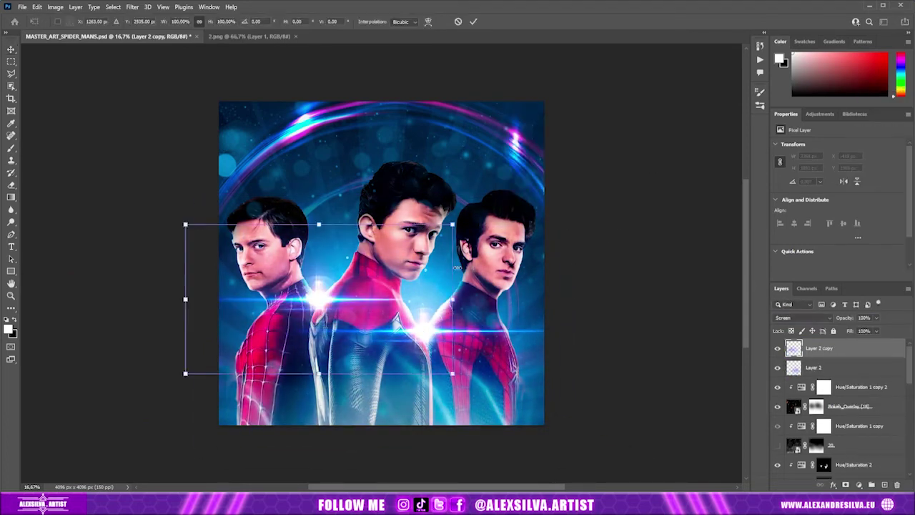
key("Return")
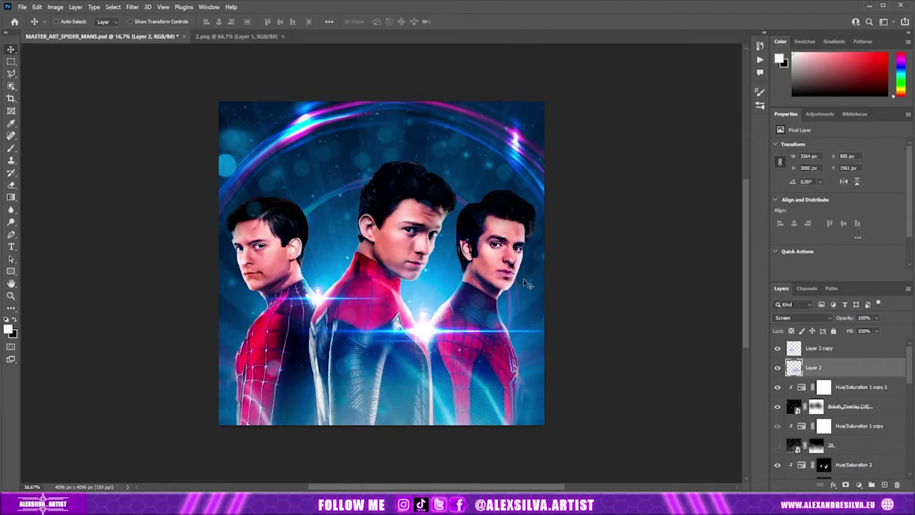
left_click(853, 348)
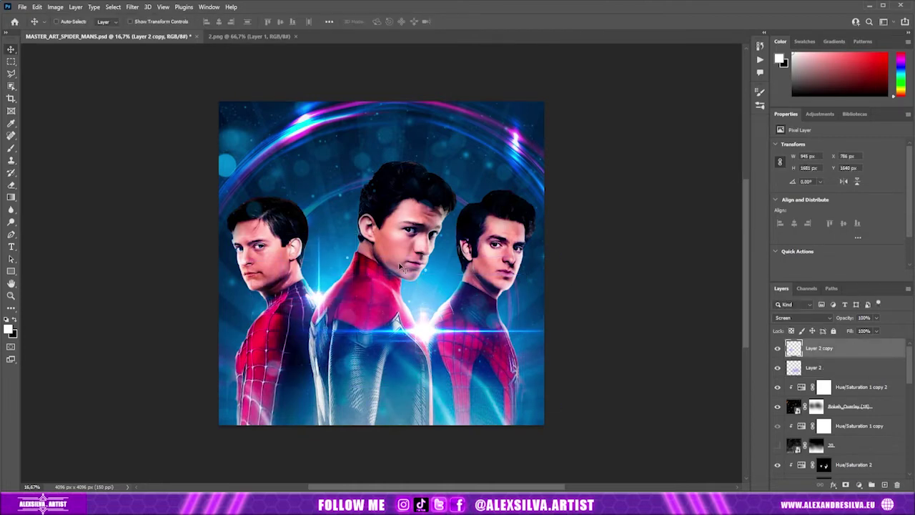
key("alt+bracketleft")
mouse_move(657, 250)
left_mouse_down()
mouse_move(290, 125)
mouse_move(305, 140)
left_mouse_up()
key("alt+bracketright")
left_click_drag(343, 286, 523, 144)
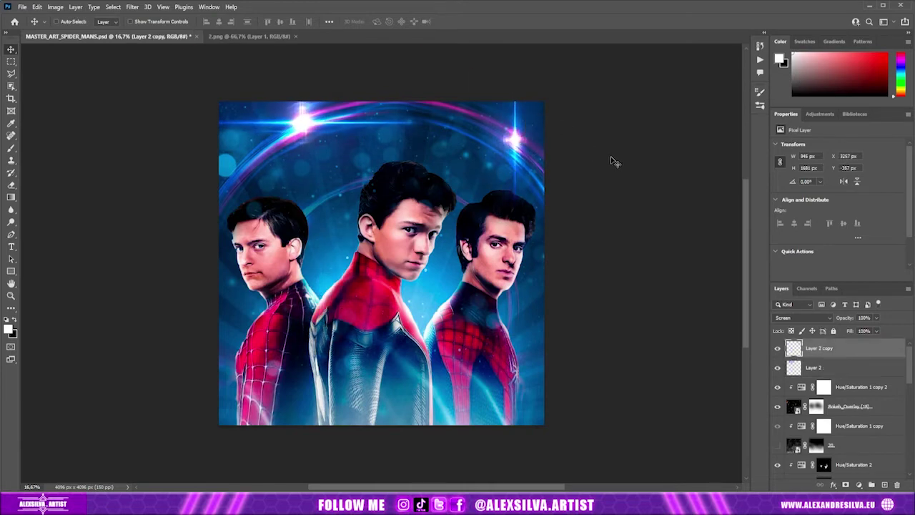
- Enlarge the bokeh overlay well beyond the canvas edges
key("s")
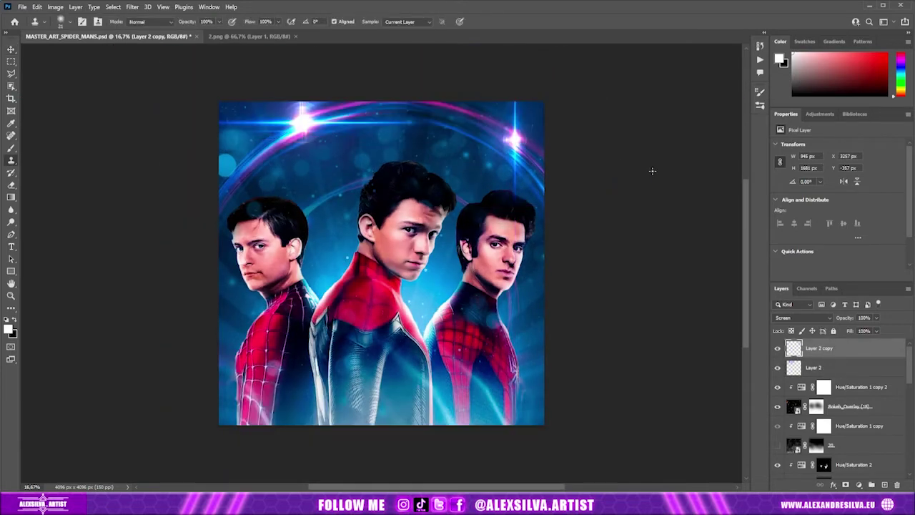
scroll(837, 407, "down", 5)
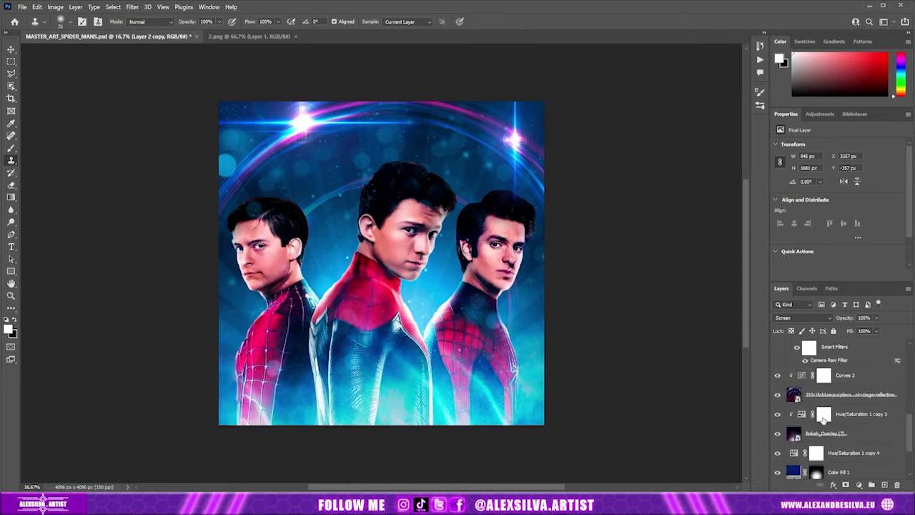
left_click(779, 397)
key("ctrl+t")
left_click_drag(543, 119, 554, 68)
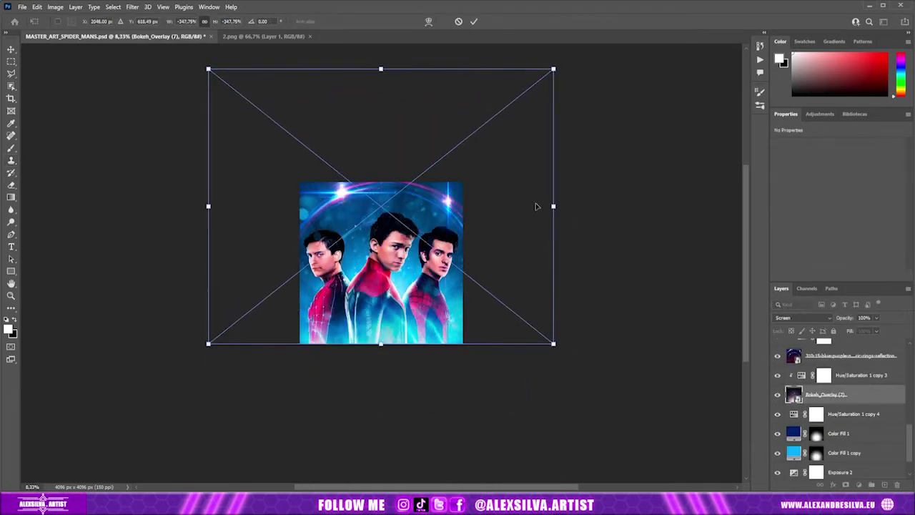
key("Return")
- Review the cyan fill colour, hide a glow layer to darken the bottom, and bring in the 4.png flare
left_click(799, 452)
scroll(779, 415, "down", 1)
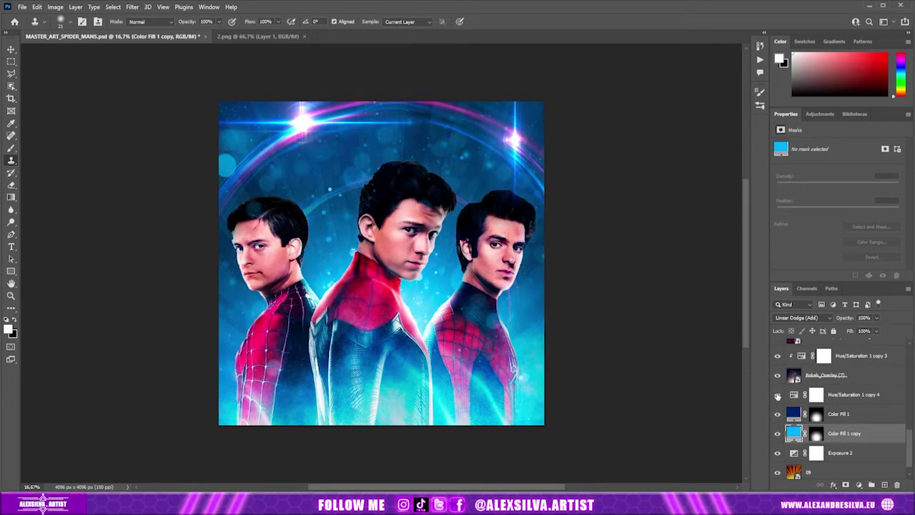
left_click(777, 453)
left_click(778, 453)
left_click(794, 434)
double_click(794, 433)
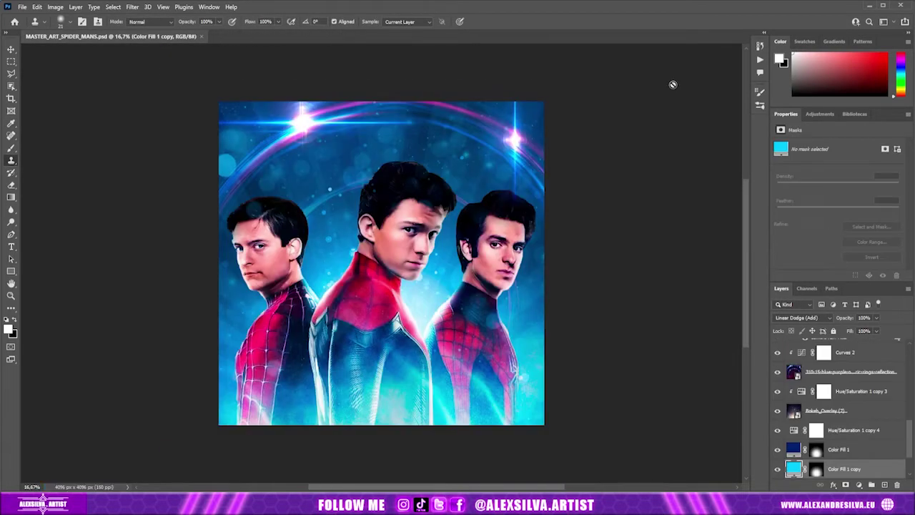
scroll(837, 408, "up", 5)
left_click(777, 445)
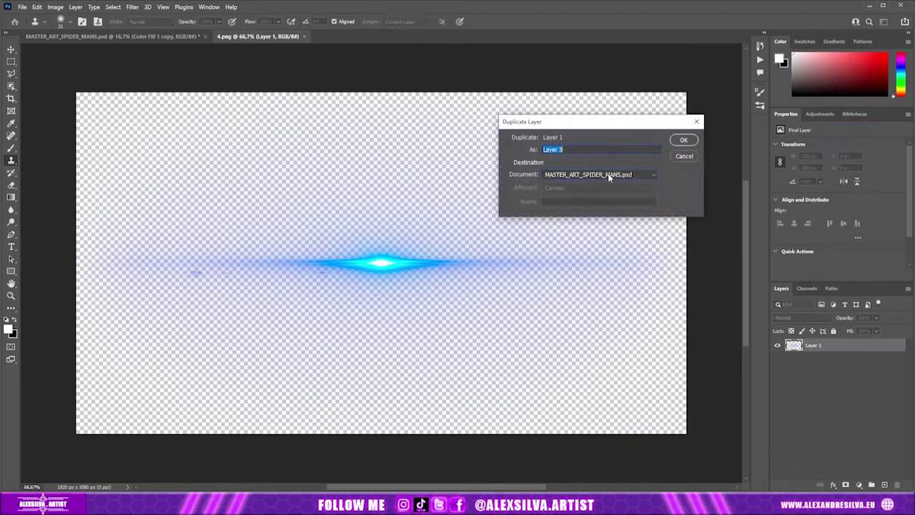
left_click(674, 135)
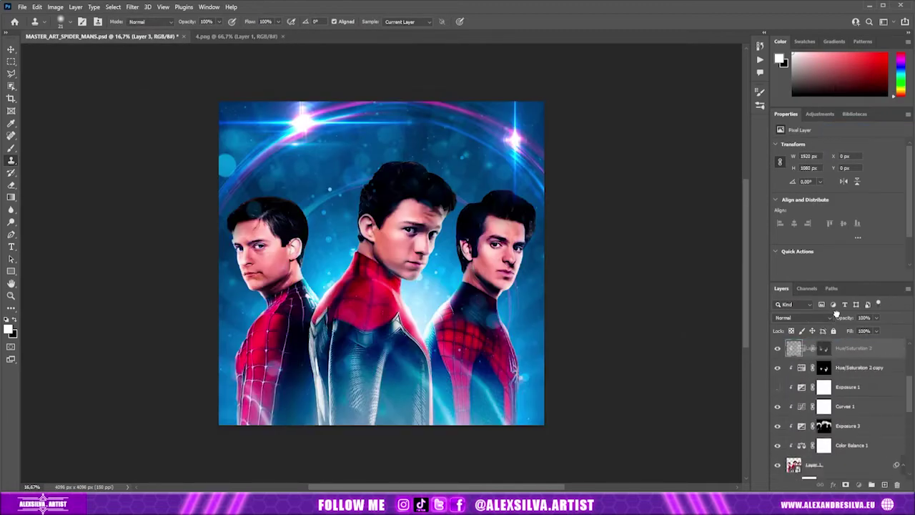
- Rotate the new Layer 3 flare about 178° and set it to Screen
key("ctrl+t")
left_click_drag(395, 244, 341, 441)
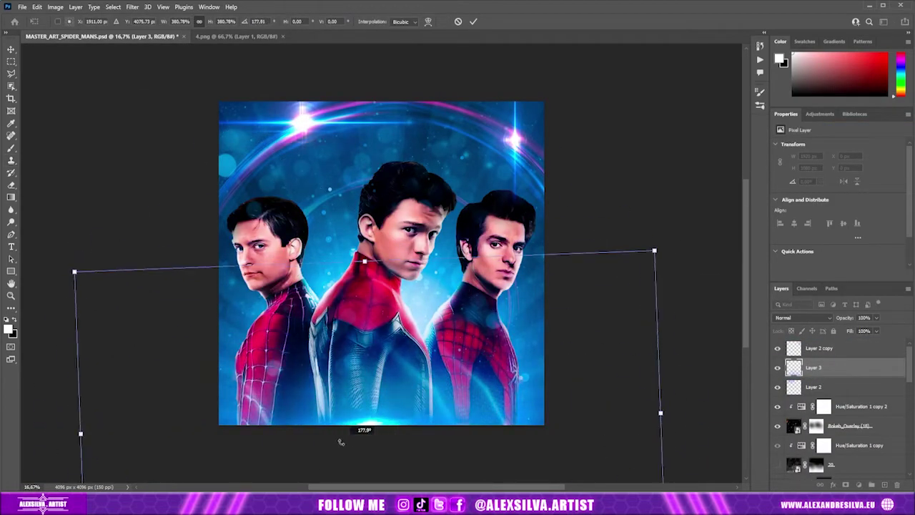
key("Return")
key("s")
key("shift+alt+s")
scroll(409, 366, "up", 2, "alt")
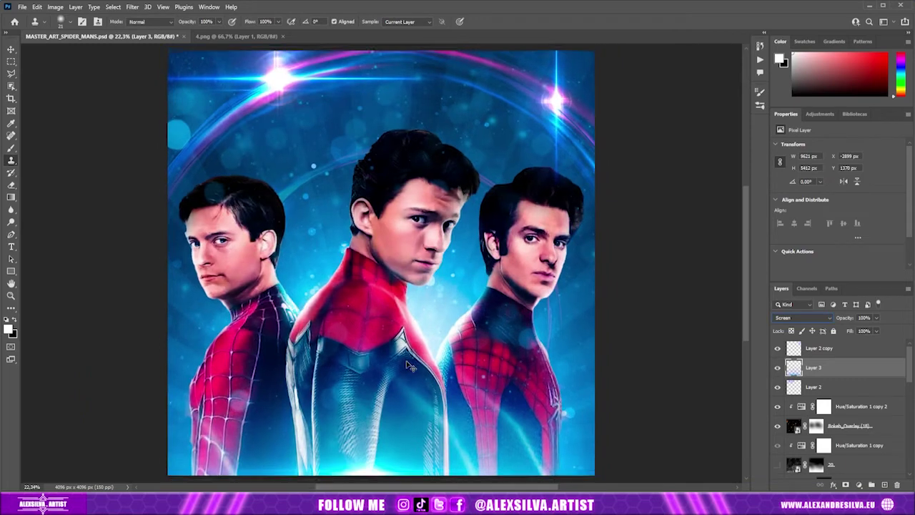
key("ctrl+minus")
- Move Layer 3 above the copied flare, undoing an accidental deletion
key("v")
left_click_drag(815, 368, 835, 346)
key("ctrl+minus")
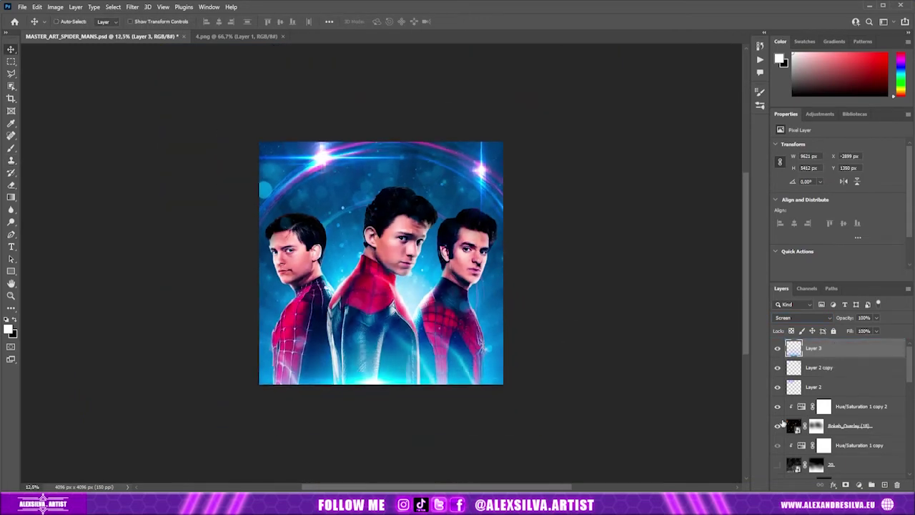
key("Delete")
key("ctrl+z")
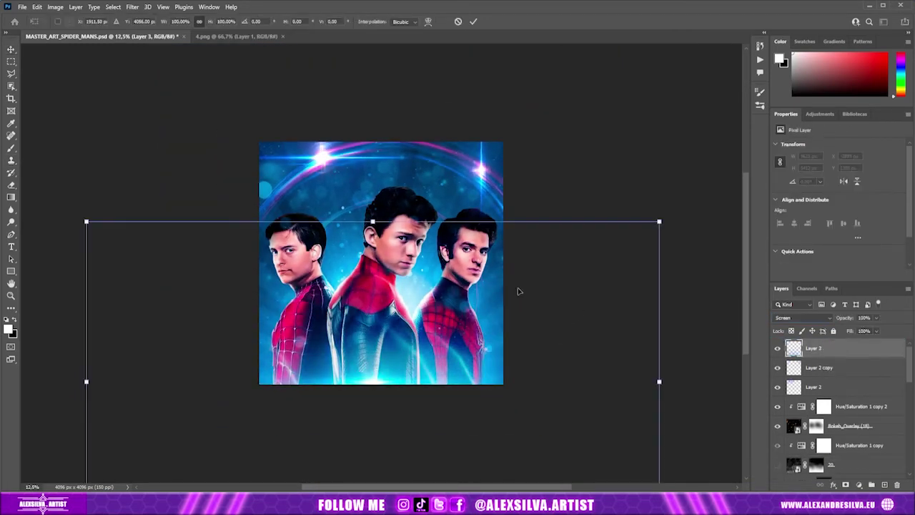
key("ctrl+plus")
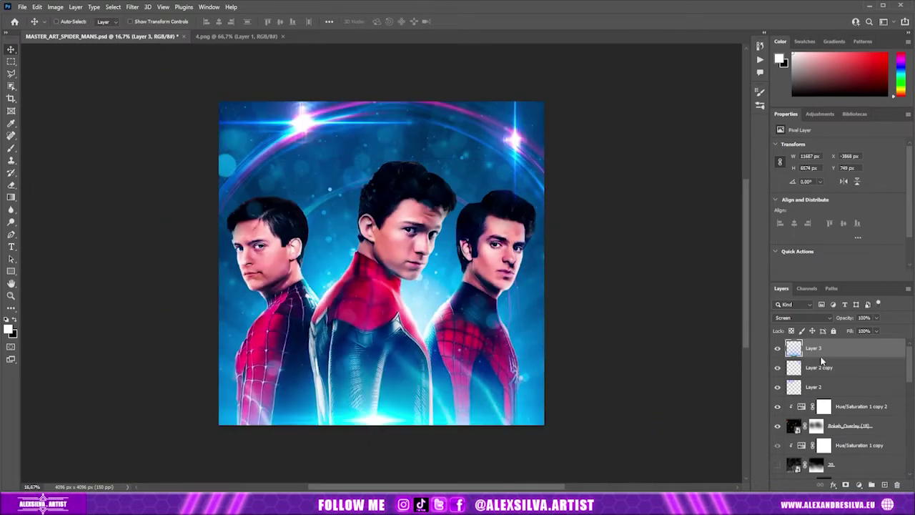
- Show Layer 2 copy and rotate the top-left Layer 2 flare 90° so its streak is vertical
left_click(787, 368)
left_click(778, 368)
left_click(795, 380)
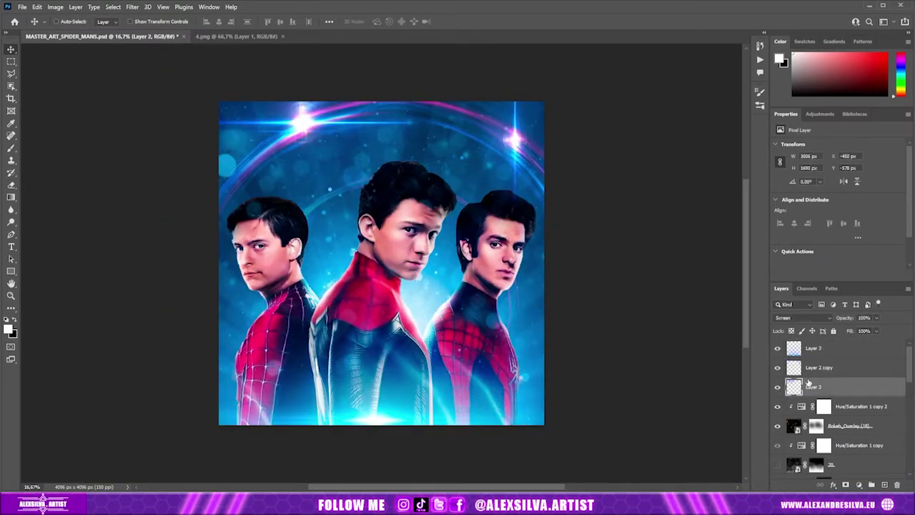
key("ctrl+t")
left_click_drag(327, 77, 711, 167)
key("Return")
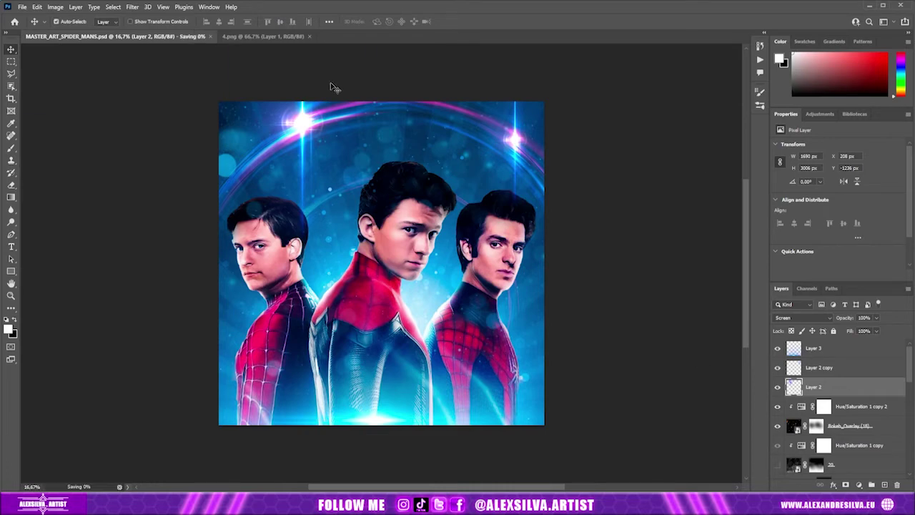
- Group the artwork into Group 1 beneath the logo group and save
key("ctrl+g")
key("ctrl+[")
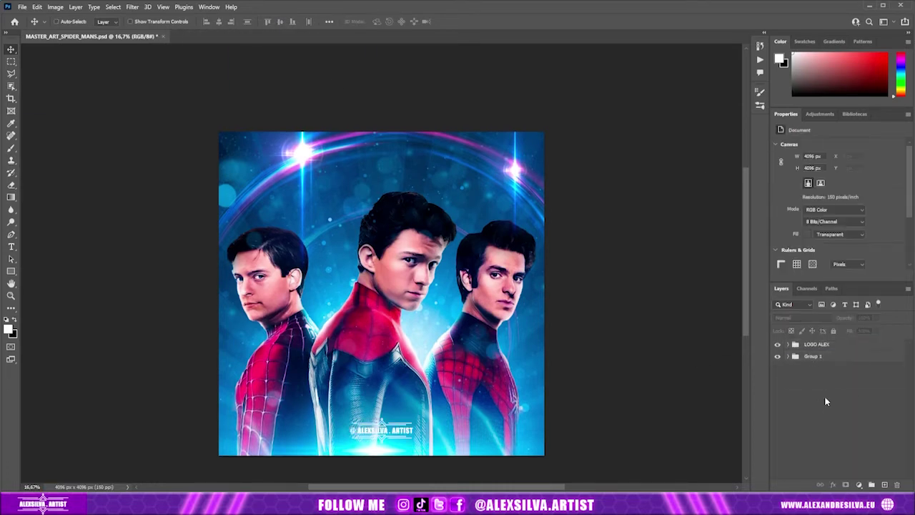
left_click(789, 355)
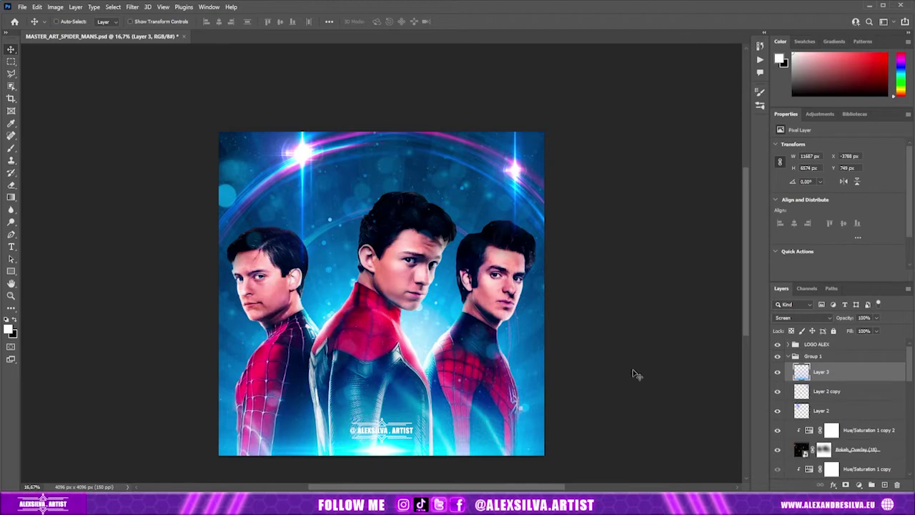
left_click(789, 356)
left_click(812, 359)
key("ctrl+s")
- Duplicate Group 1 and merge the copy into a single smart object, then save
right_click(831, 361)
left_click(850, 143)
left_click(682, 138)
right_click(840, 358)
left_click(847, 415)
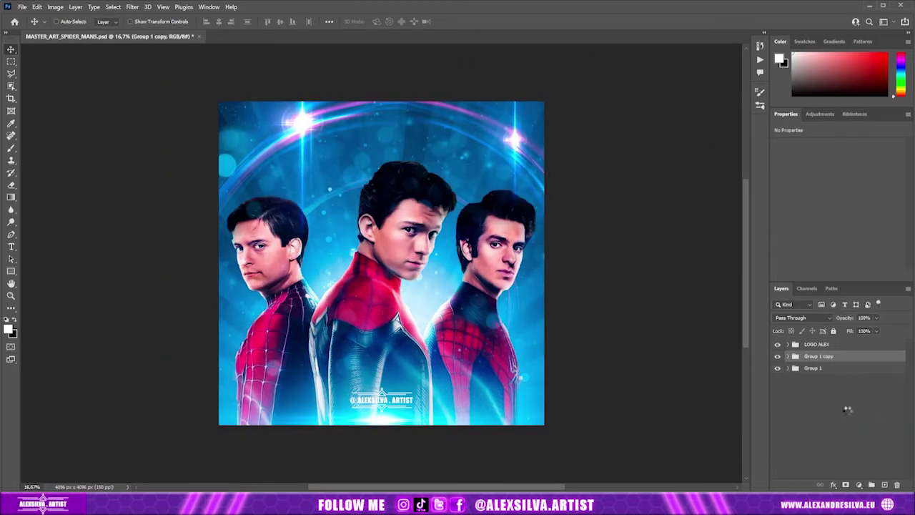
left_click(11, 98)
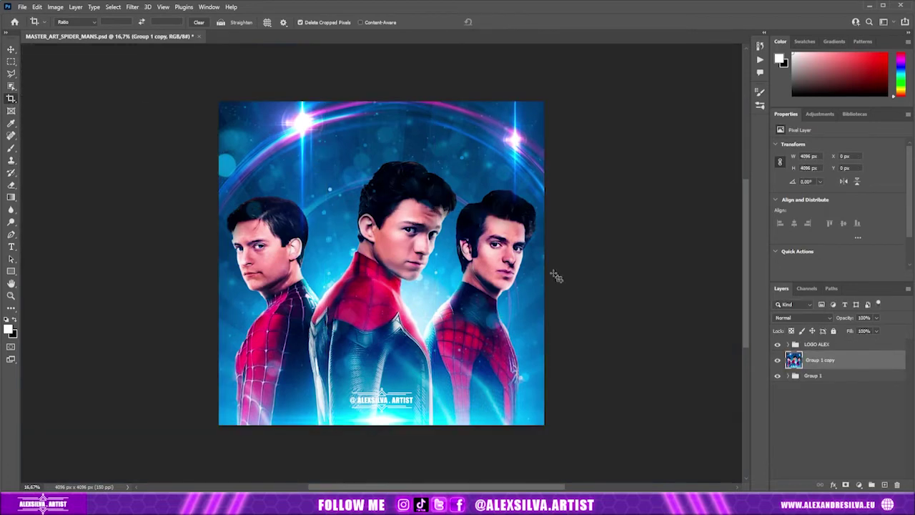
key("v")
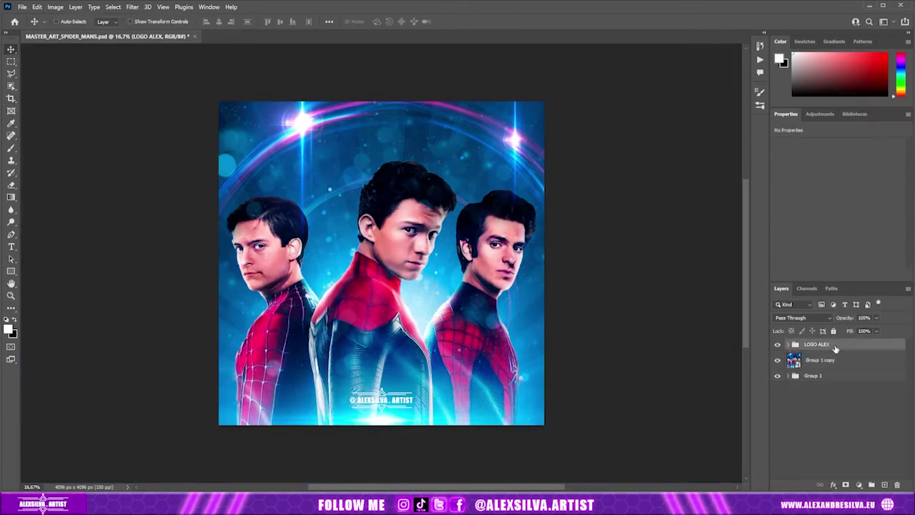
key("ctrl+s")
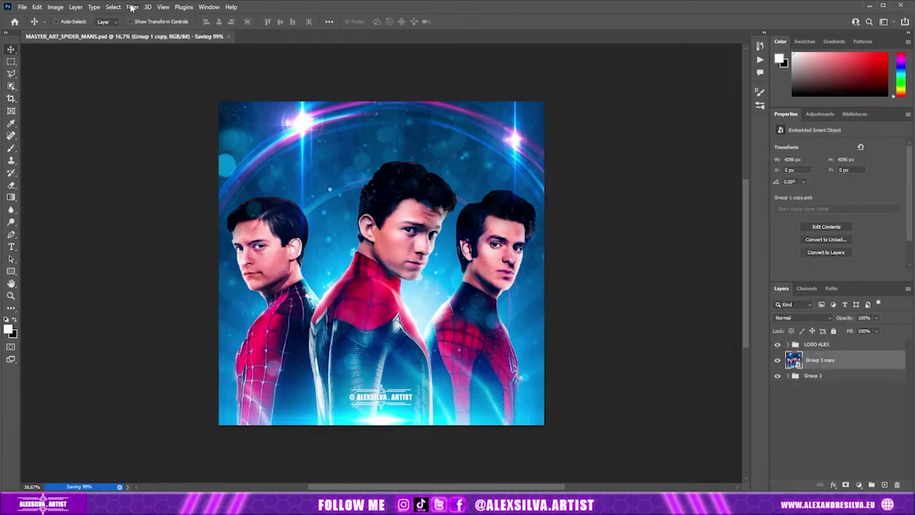
- Camera Raw on Group 1 copy: Texture +18, Color Grading shadows and highlights pushed toward purple
left_click(131, 7)
left_click(153, 80)
left_click_drag(729, 321, 744, 324)
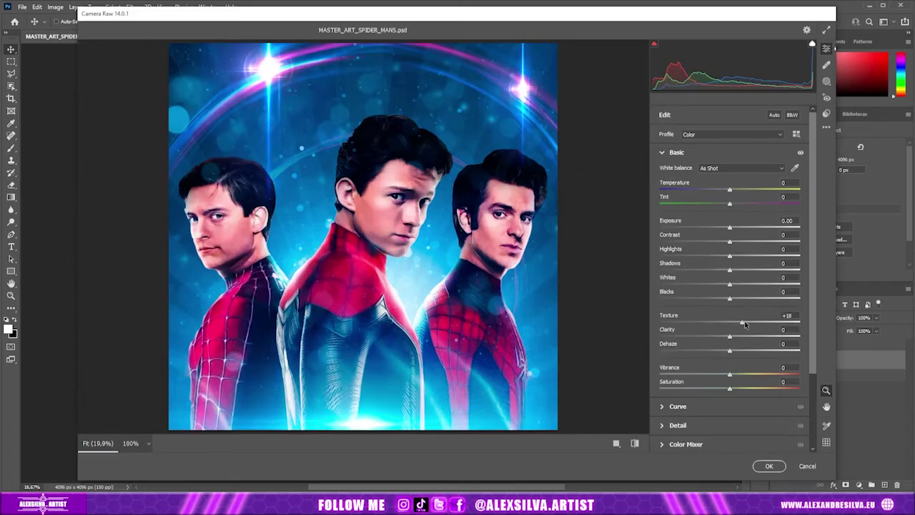
left_click(708, 152)
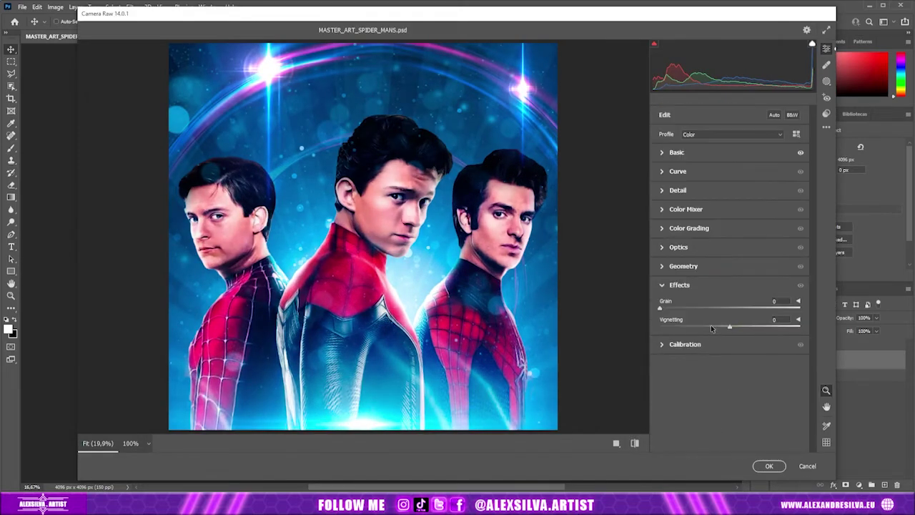
left_click(708, 209)
left_click(689, 228)
mouse_move(699, 370)
left_mouse_down()
mouse_move(762, 376)
mouse_move(746, 374)
mouse_move(770, 365)
left_mouse_up()
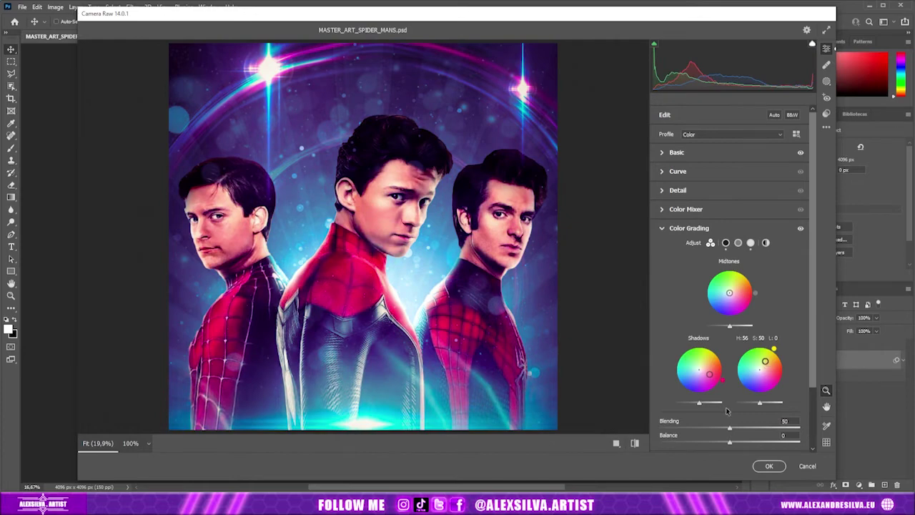
left_click(770, 466)
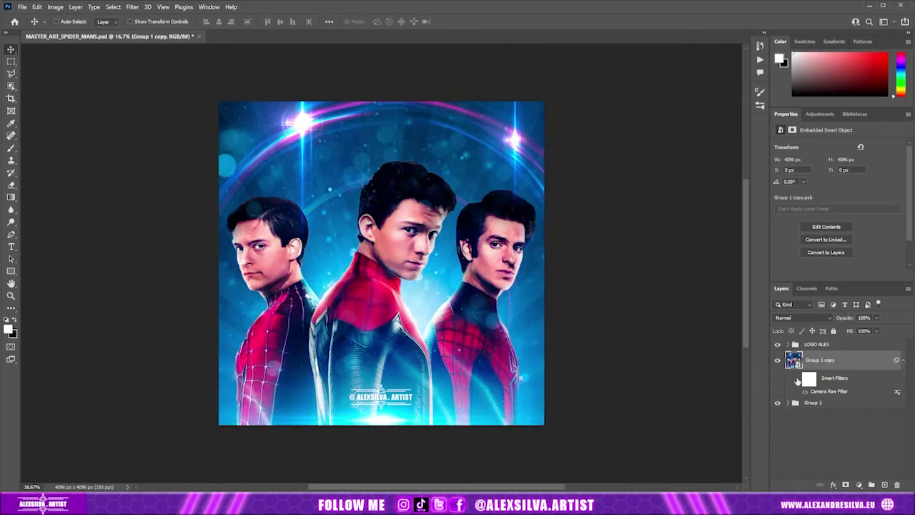
left_click(796, 381)
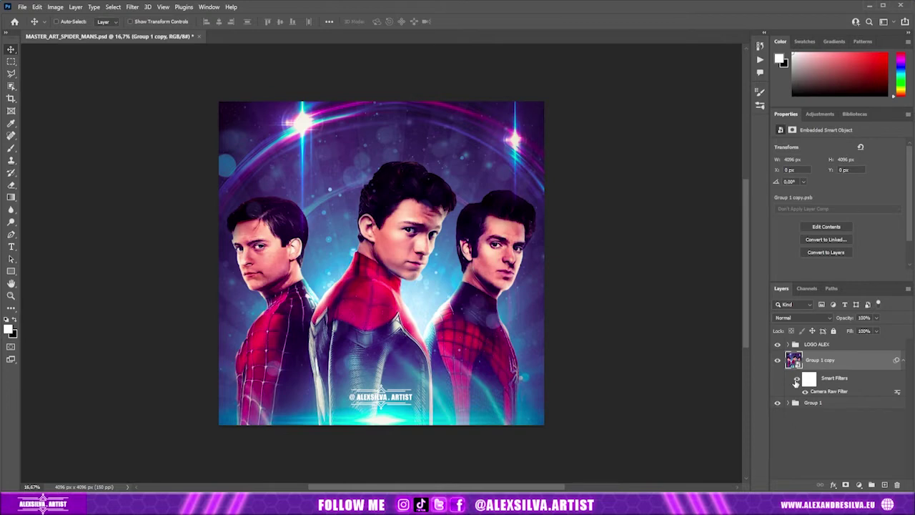
- Commit the Spider-Man title logo low on the poster and drag the LOGO ALEX watermark to the top
left_click(804, 427)
key("ctrl+s")
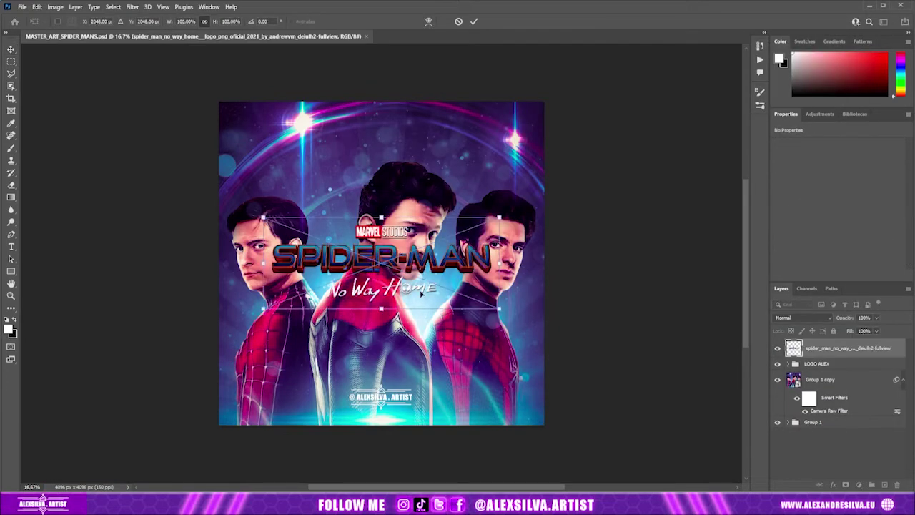
mouse_move(382, 259)
left_mouse_down()
mouse_move(376, 371)
mouse_move(393, 199)
mouse_move(390, 105)
left_mouse_up()
key("Return")
left_click(816, 363)
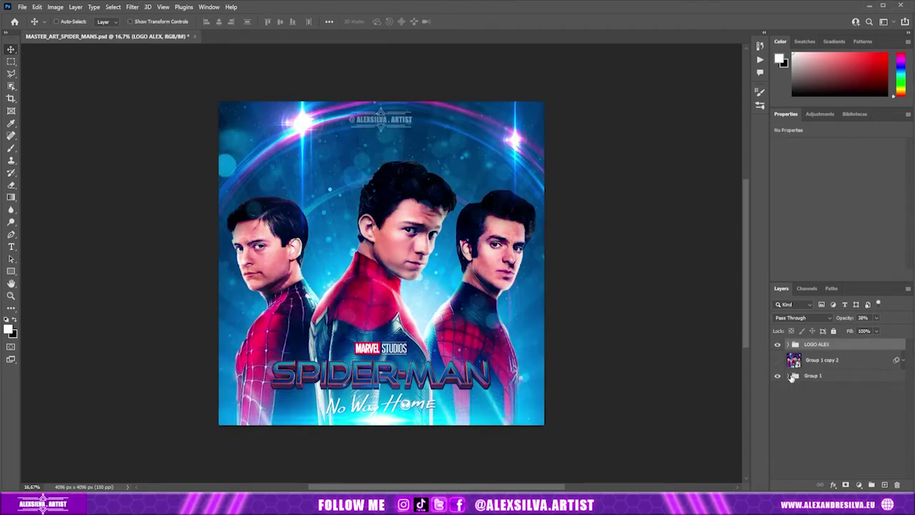
- Place the silver figure and Doctor Strange, darkening one with a clipped Curves 3 adjustment
left_click_drag(458, 250, 468, 160)
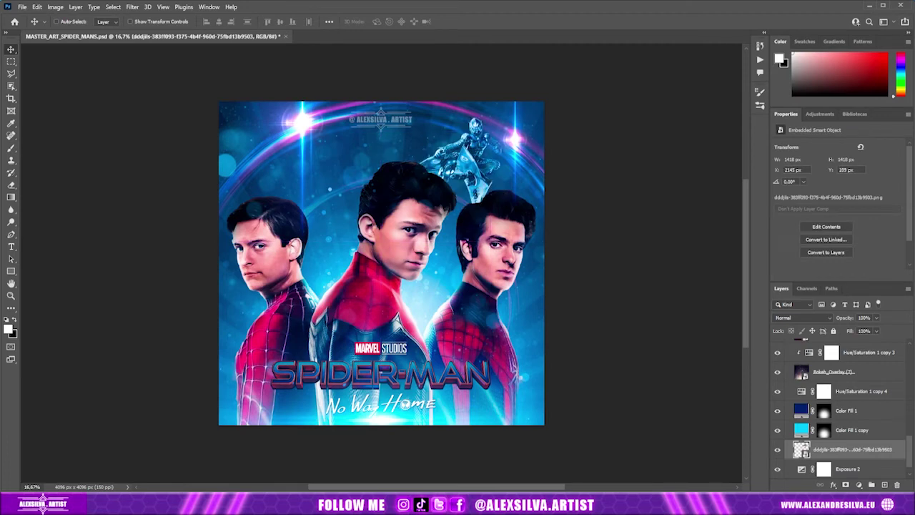
left_click_drag(368, 262, 358, 223)
key("Return")
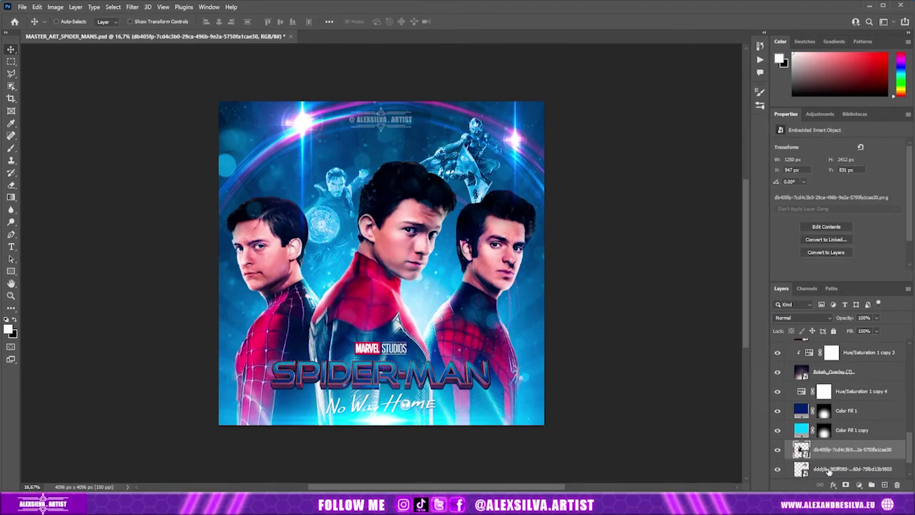
left_click(829, 470)
left_click(871, 484)
left_click(876, 379)
mouse_move(842, 224)
left_mouse_down()
mouse_move(841, 235)
mouse_move(828, 227)
left_mouse_up()
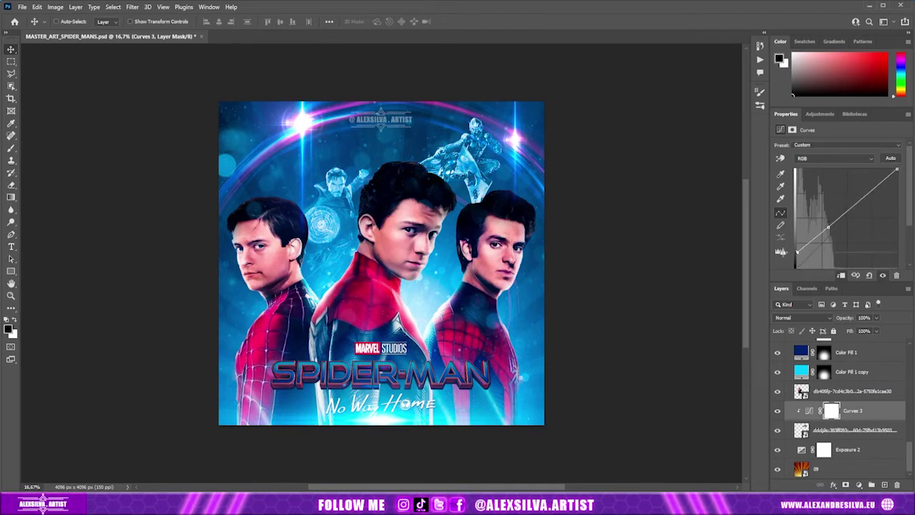
left_click_drag(827, 239, 853, 231)
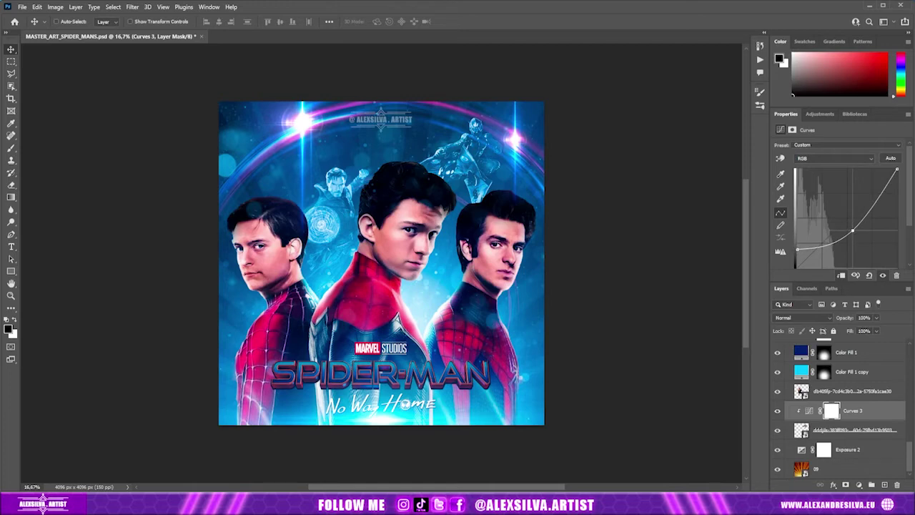
- Place Doctor Octopus and move its layer beneath the other figures
left_click_drag(587, 289, 519, 296)
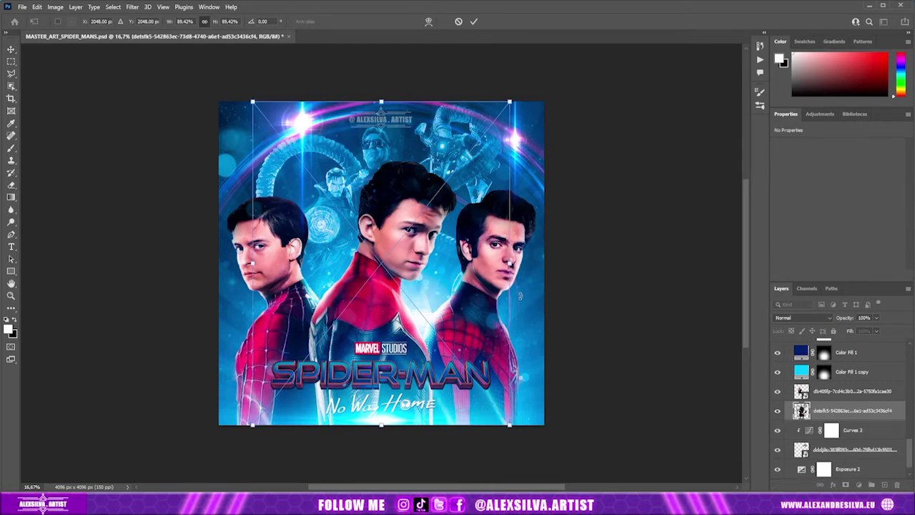
key("Return")
left_click_drag(823, 411, 827, 454)
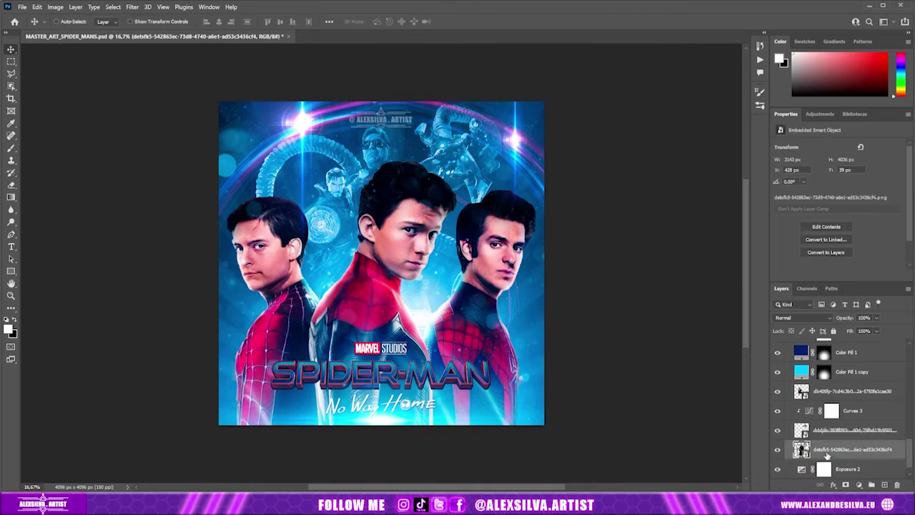
left_click(797, 430)
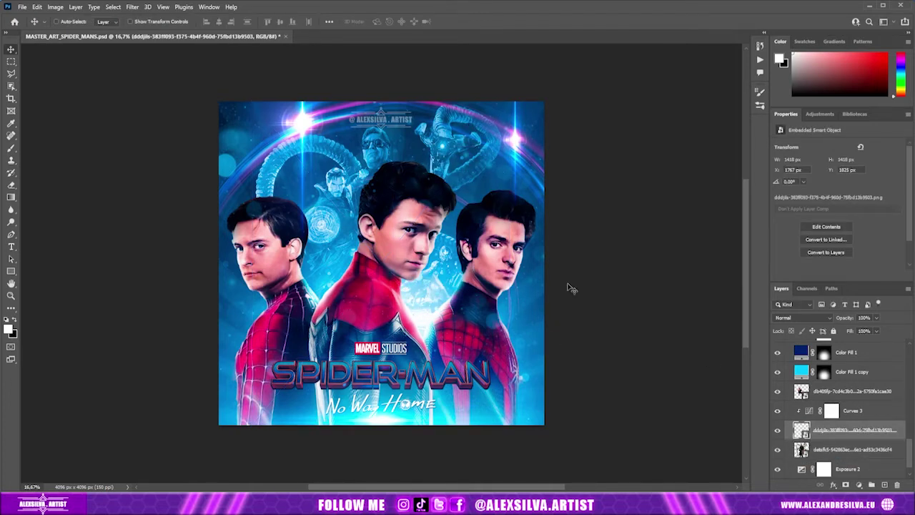
- Place another villain behind the heroes and flip it horizontally
mouse_move(345, 220)
left_mouse_down()
mouse_move(537, 224)
mouse_move(276, 138)
mouse_move(351, 126)
mouse_move(376, 182)
mouse_move(341, 142)
mouse_move(358, 292)
left_mouse_up()
key("Return")
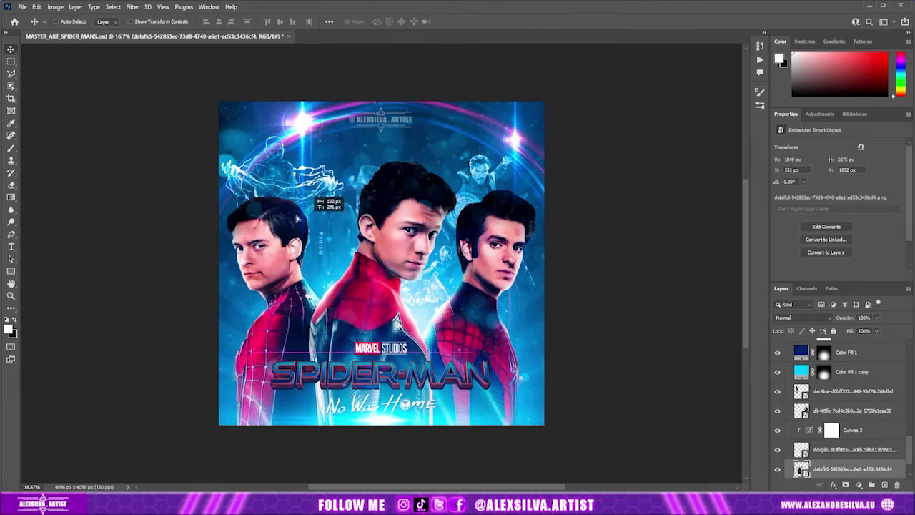
mouse_move(254, 172)
left_mouse_down()
mouse_move(346, 226)
mouse_move(412, 232)
left_mouse_up()
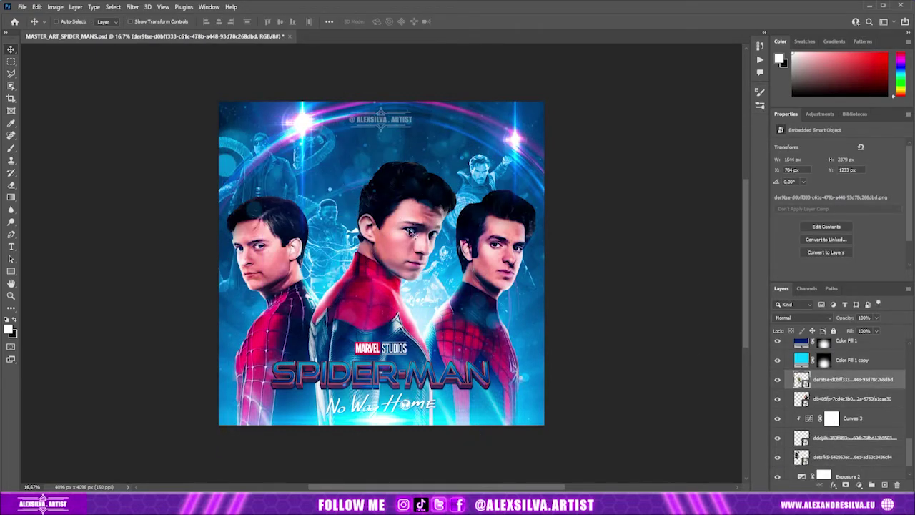
left_click_drag(336, 214, 445, 284)
key("ctrl+t")
right_click(444, 285)
left_click(471, 390)
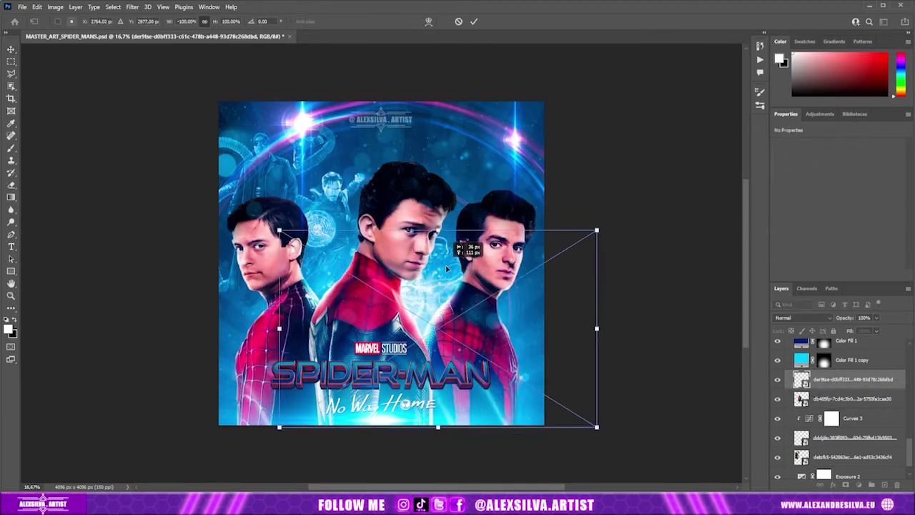
key("Return")
- Rearrange the villain layers, moving Doctor Strange's spell to the left of the centre hero
left_click(851, 437)
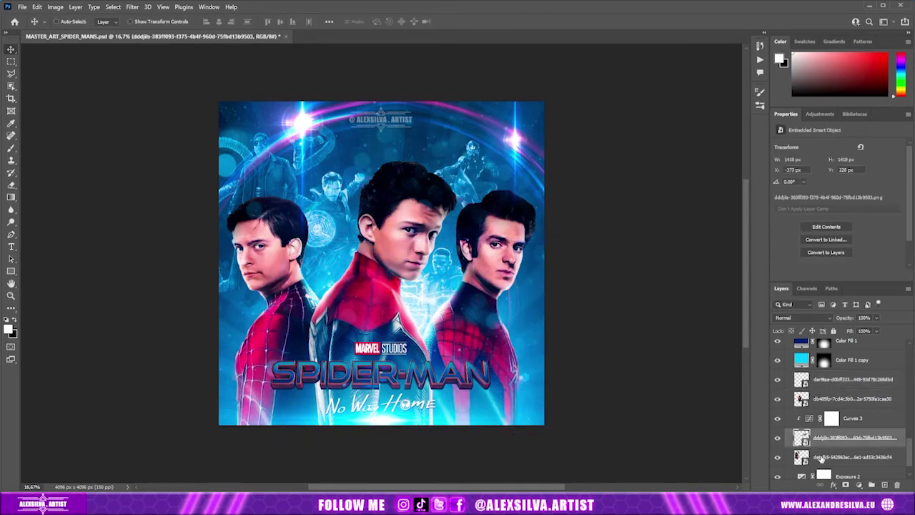
left_click(851, 456)
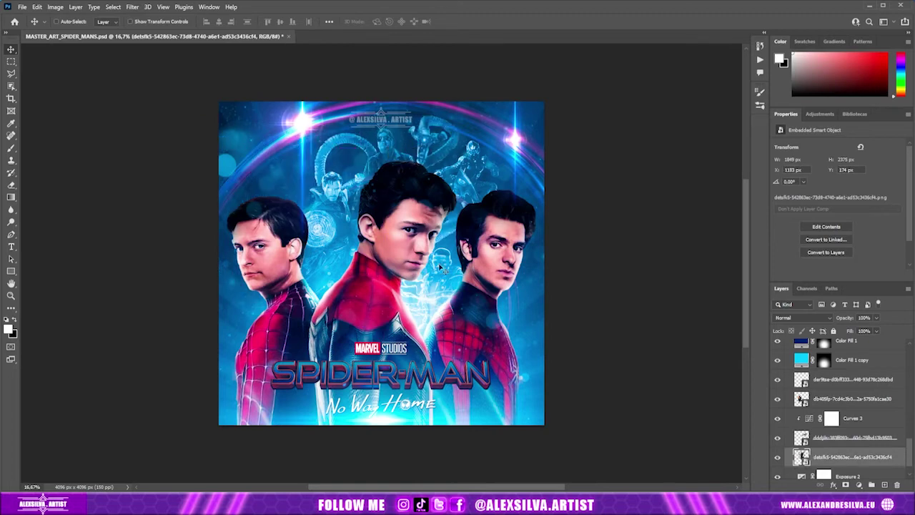
left_click(822, 436)
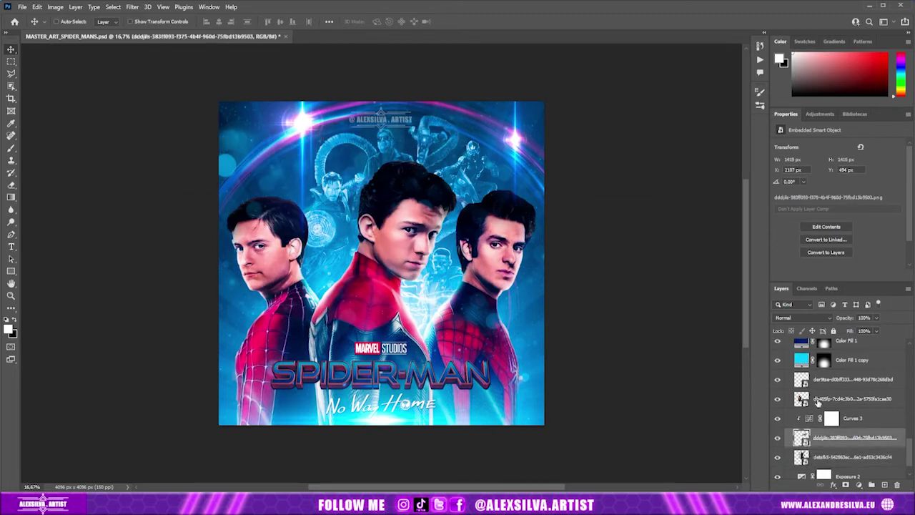
left_click(822, 379)
left_click(848, 441)
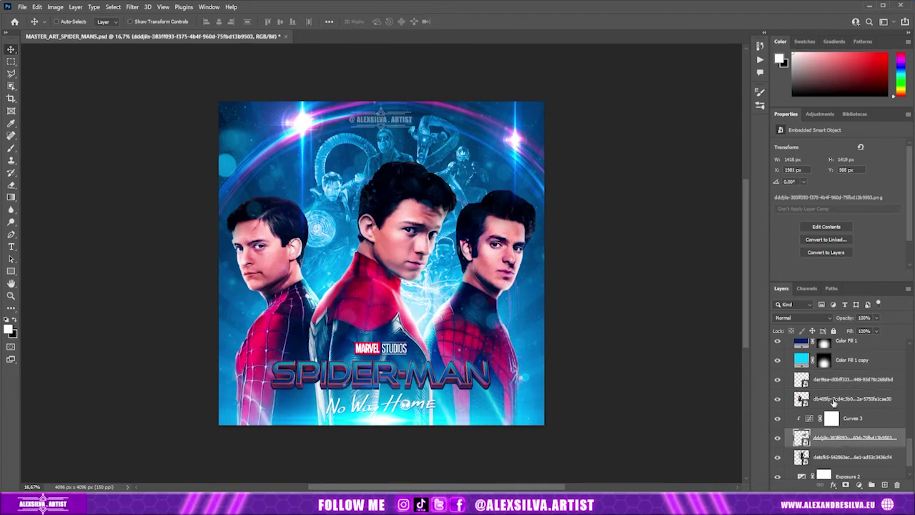
left_click(825, 400)
left_click_drag(336, 203, 350, 172)
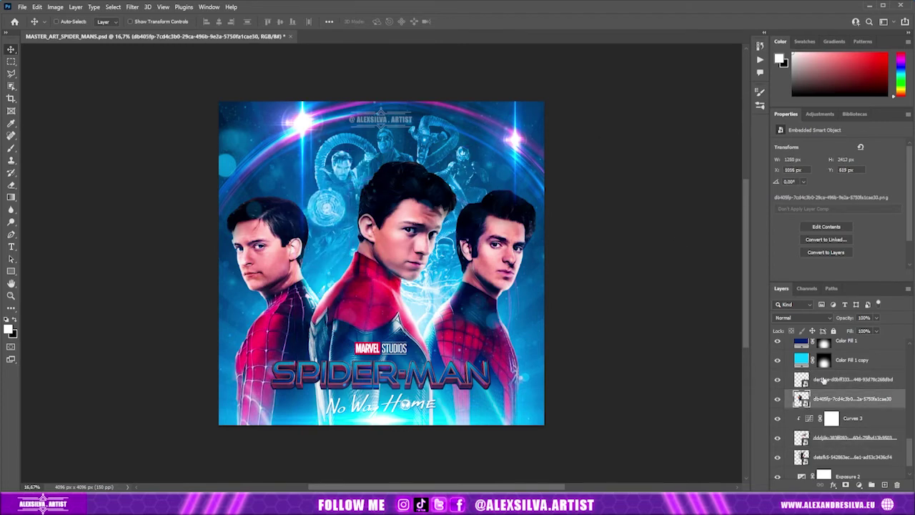
scroll(858, 428, "down", 1)
left_click(879, 447)
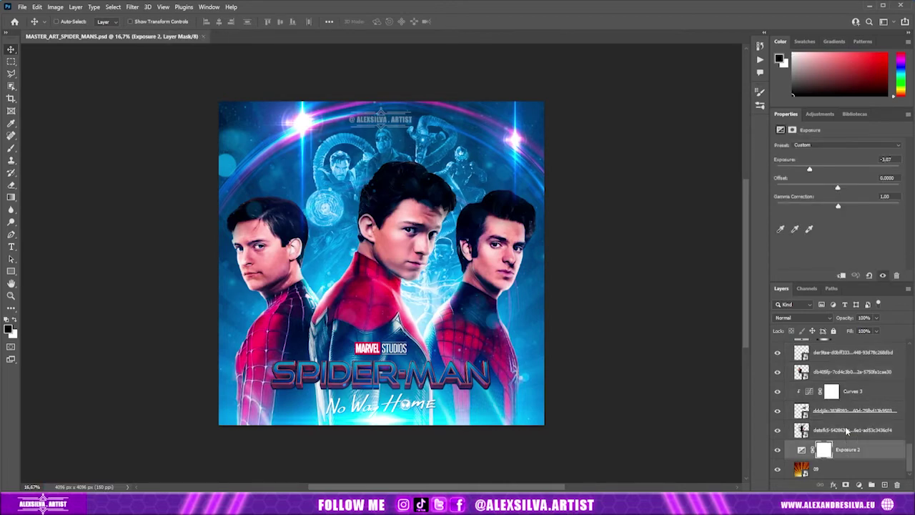
scroll(844, 408, "up", 5)
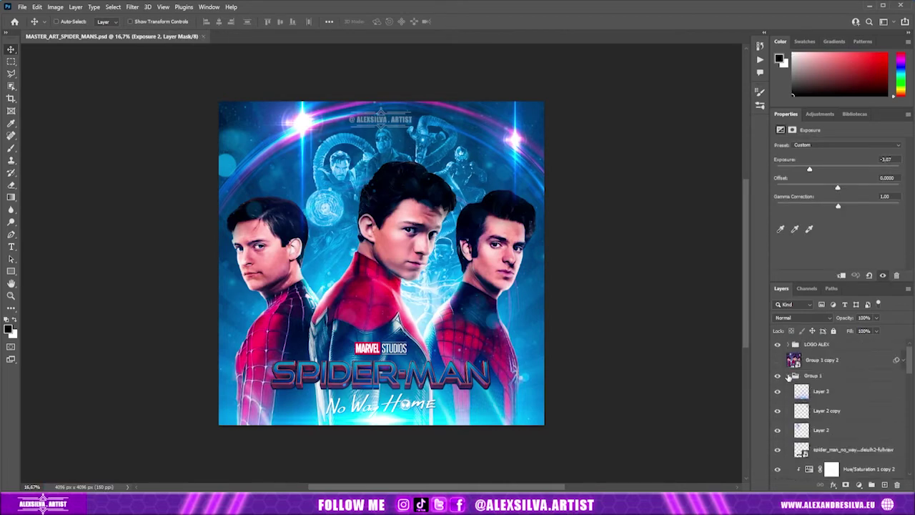
left_click(788, 375)
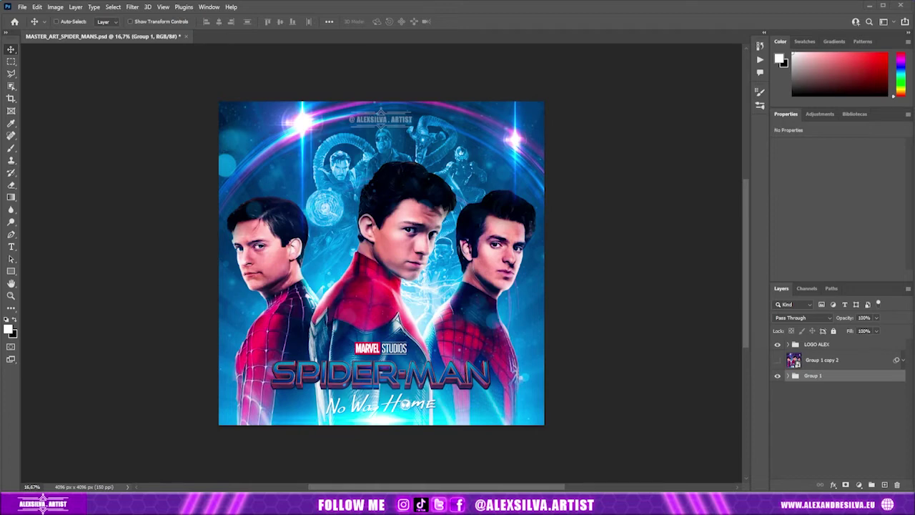
left_click(787, 376)
scroll(836, 415, "down", 3)
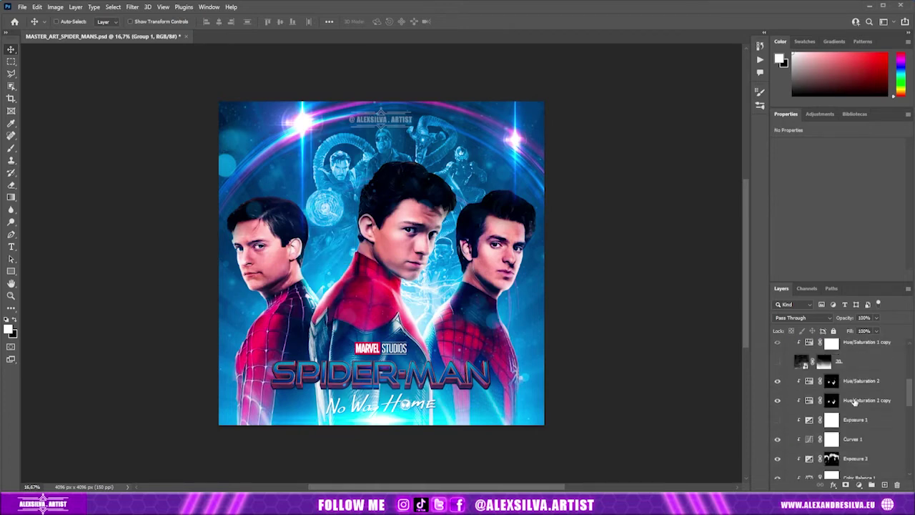
- Move magic circle layer 17 to the top-left, set it to Divide at low opacity
left_click(815, 410)
key("ctrl+t")
left_click_drag(349, 231, 265, 147)
key("Return")
left_click(802, 318)
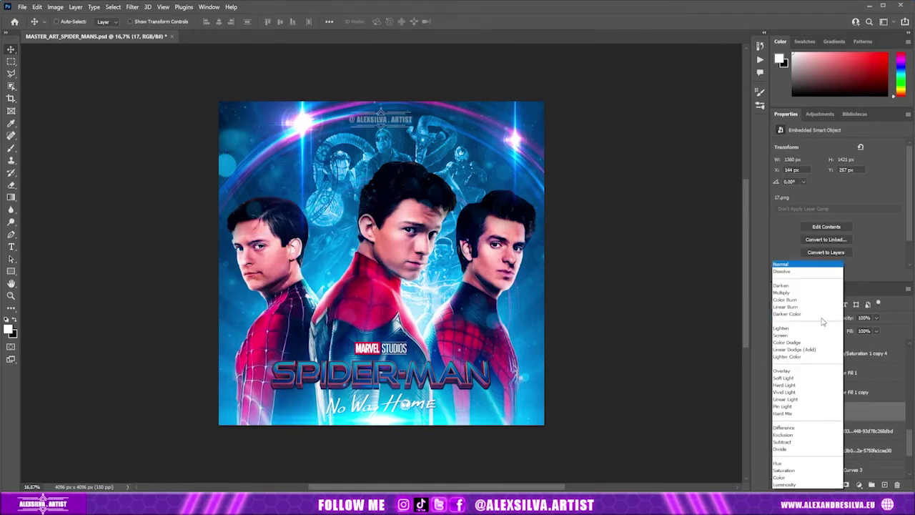
left_click(841, 449)
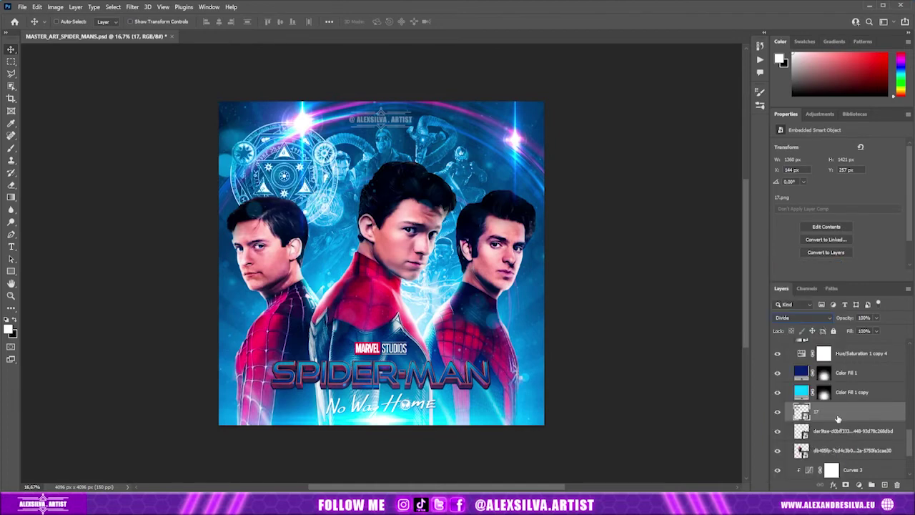
scroll(843, 429, "down", 3)
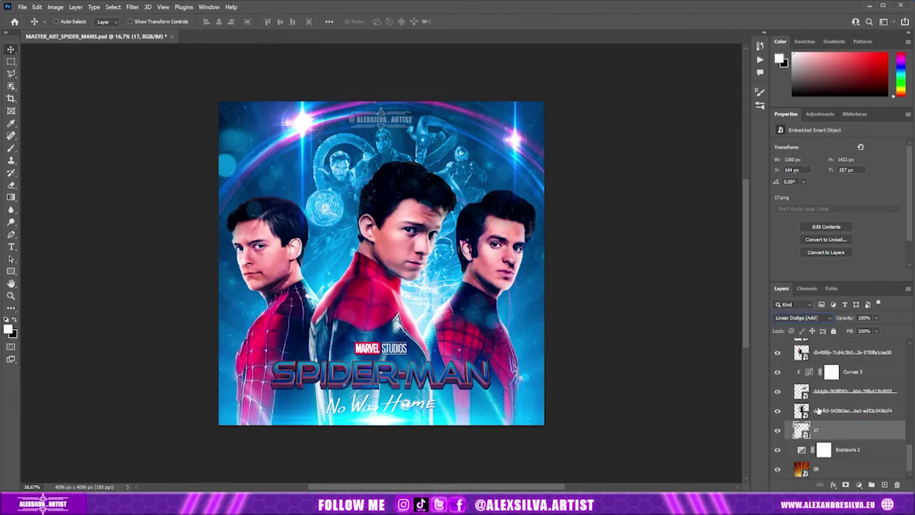
left_click(806, 317)
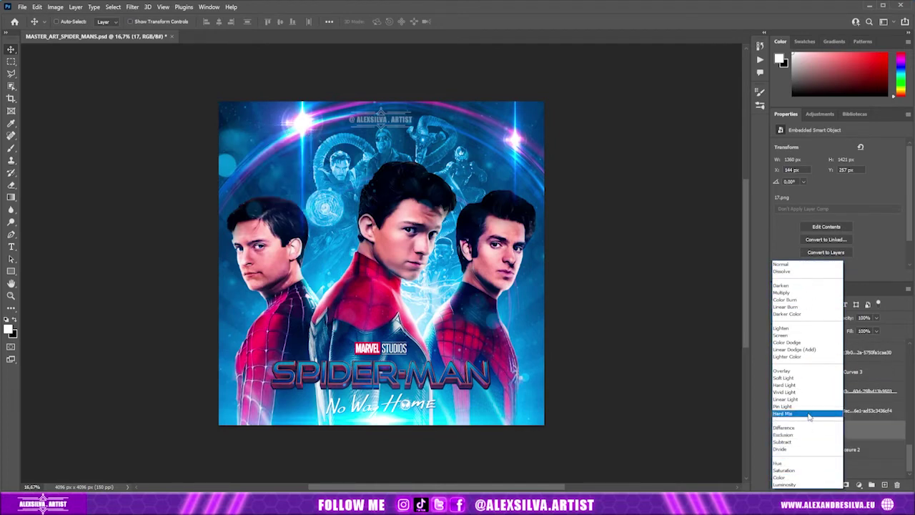
left_click(808, 449)
left_click_drag(876, 318, 845, 331)
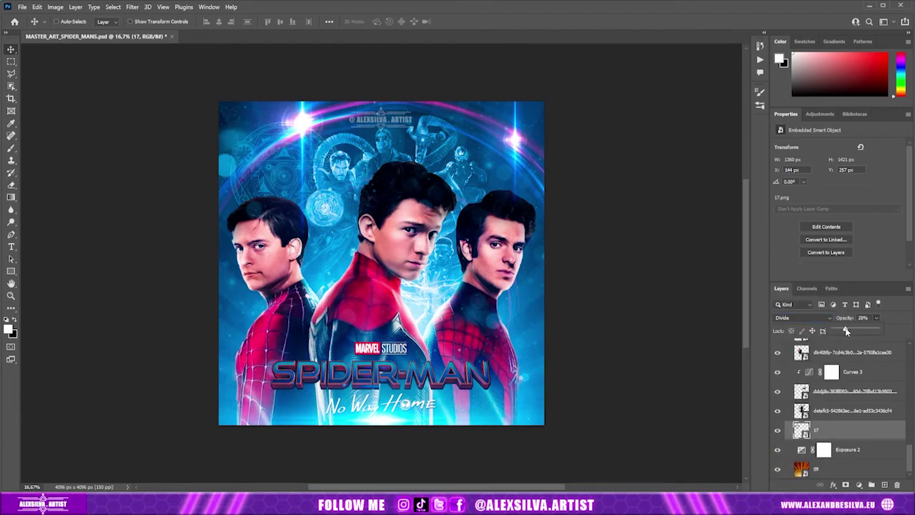
left_click_drag(270, 181, 270, 171)
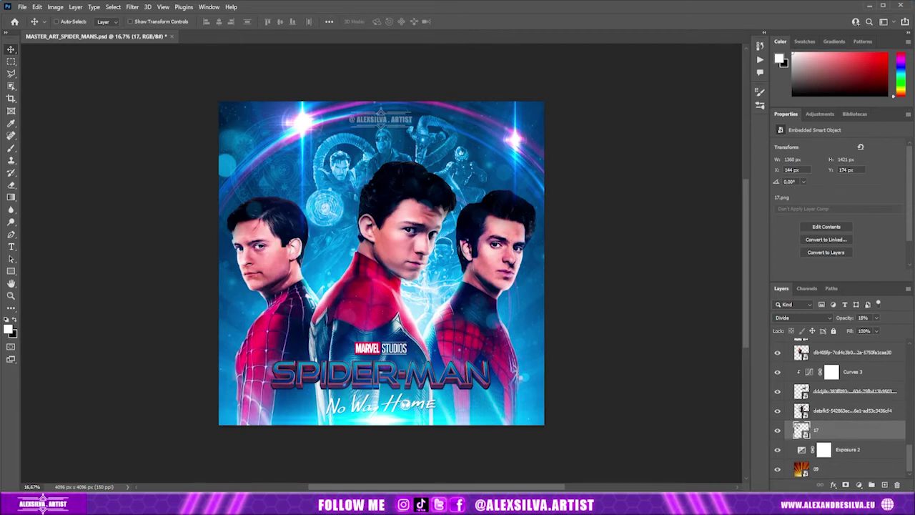
- Place the Pactio, fusion1 and germory emblems, lowering their opacity (fusion1 12%, germory 32%)
key("Return")
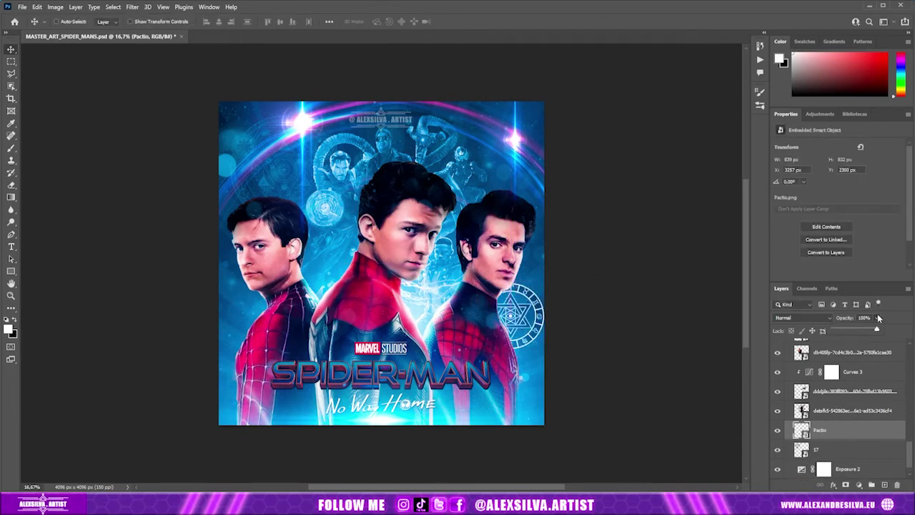
left_click_drag(876, 330, 842, 330)
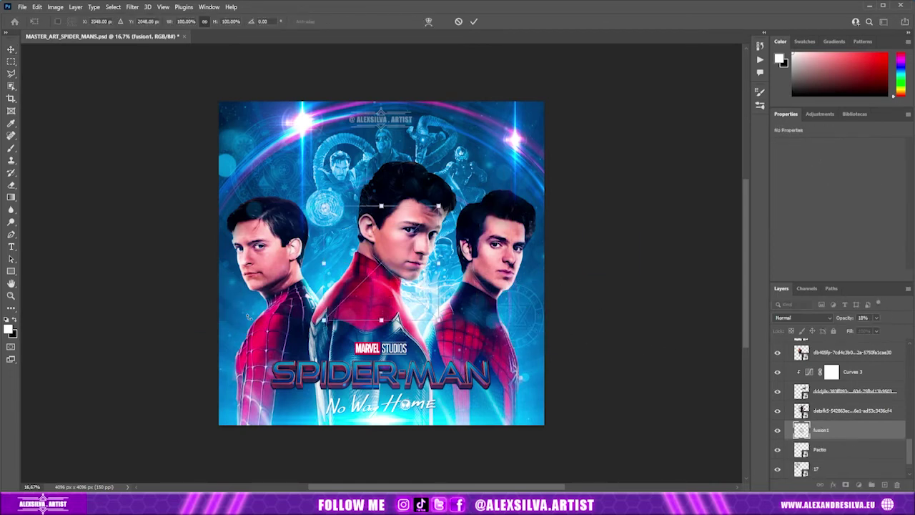
key("Return")
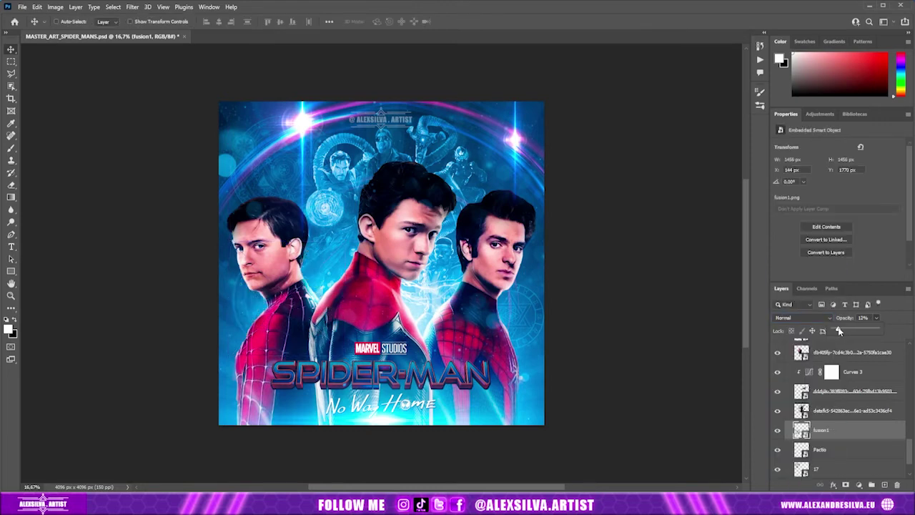
mouse_move(864, 375)
left_mouse_down()
mouse_move(490, 174)
mouse_move(478, 150)
left_mouse_up()
key("Return")
left_click_drag(876, 317, 845, 330)
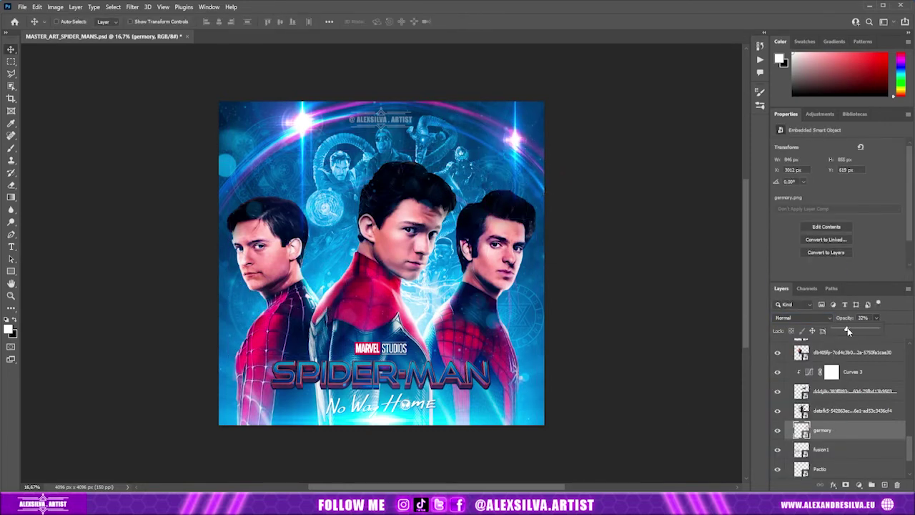
scroll(860, 448, "down", 3)
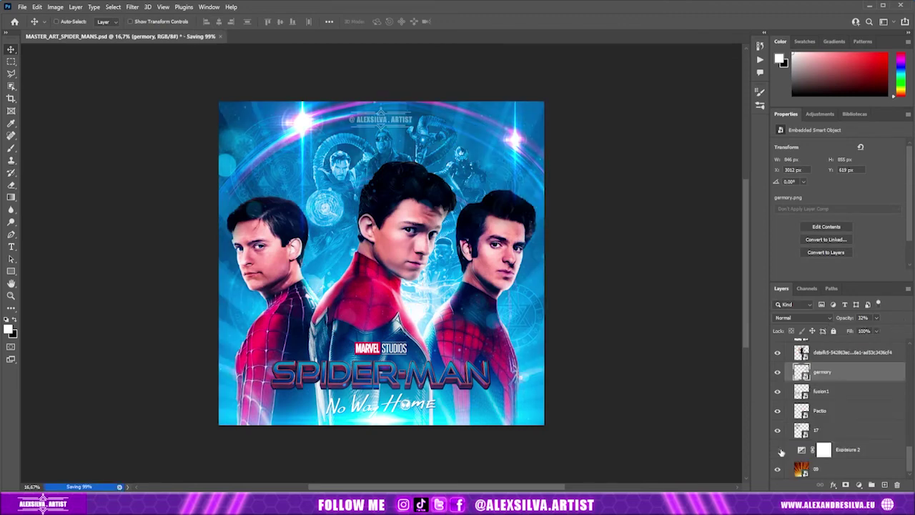
- Reshape the Curves 4 tone curve into a darker, more saturated wave and compare it with the previous state
left_click(860, 449)
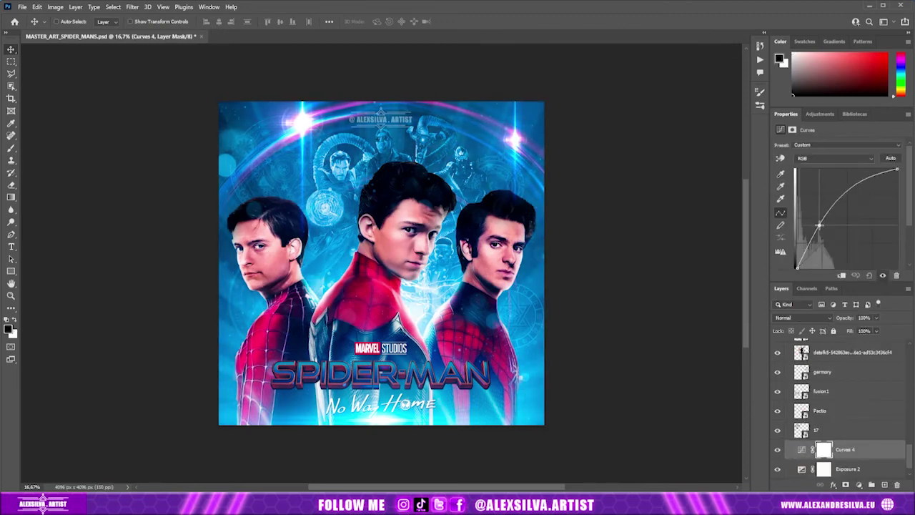
left_click_drag(826, 237, 867, 238)
left_click(808, 251)
left_click_drag(809, 252, 796, 171)
left_click_drag(897, 170, 897, 268)
left_click_drag(817, 222, 809, 252)
left_click_drag(857, 195, 865, 214)
left_click(856, 276)
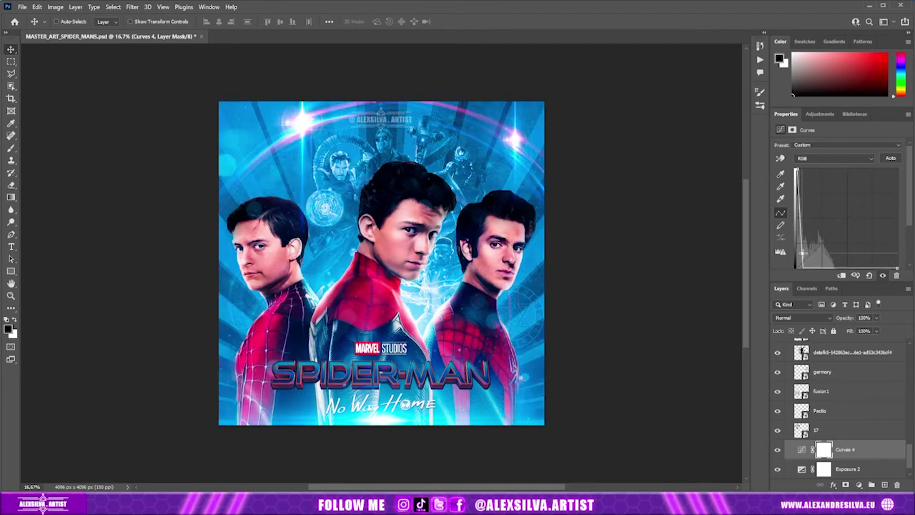
- Hide Curves 4, then select Exposure 2 and the Group 1 folder
left_click(777, 449)
left_click(836, 469)
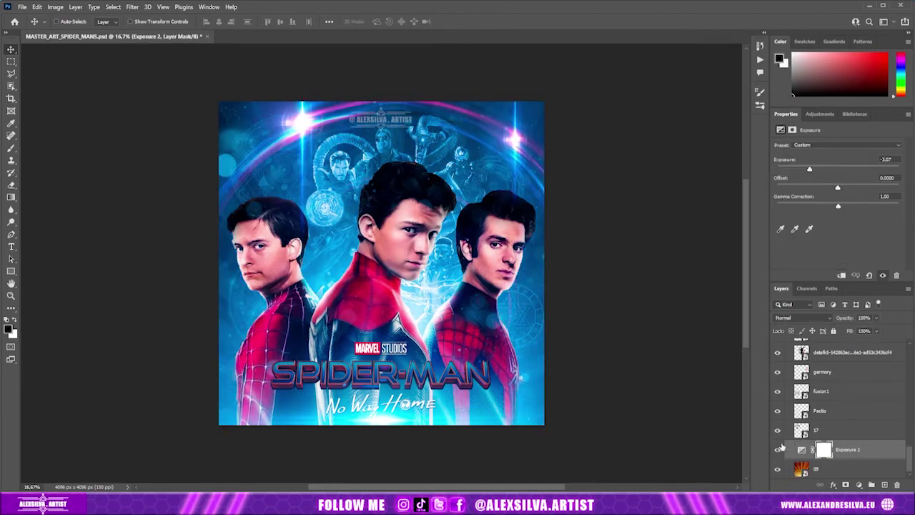
scroll(841, 400, "down", 5)
scroll(841, 382, "up", 5)
left_click(687, 145)
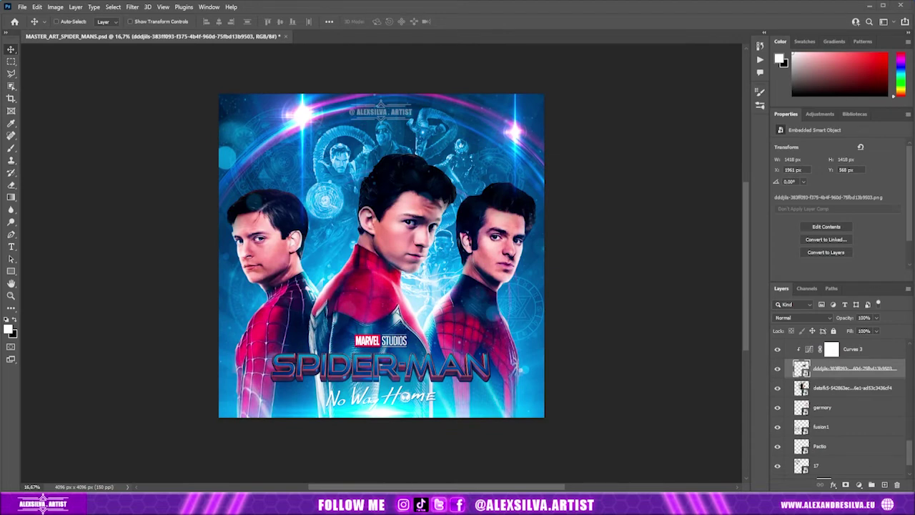
- Commit the Lizard placement and add a tweaked Curves 4 adjustment above it
key("Return")
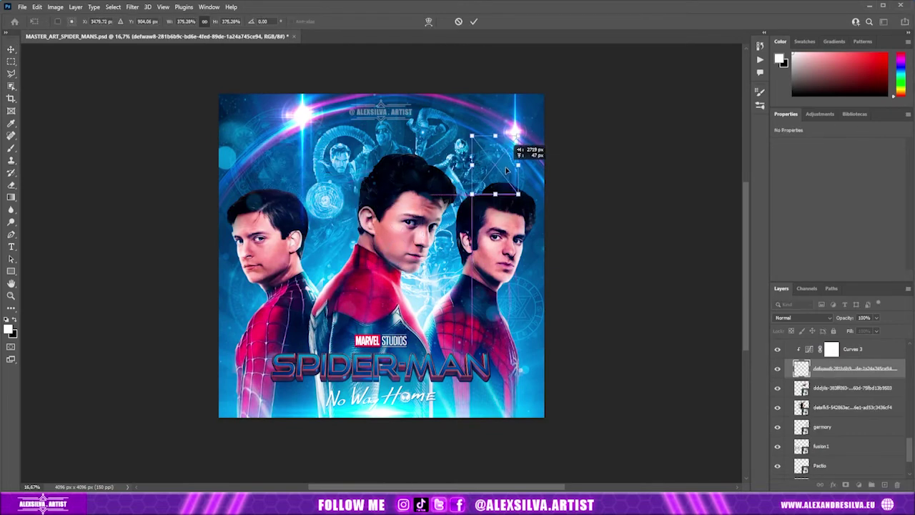
key("Return")
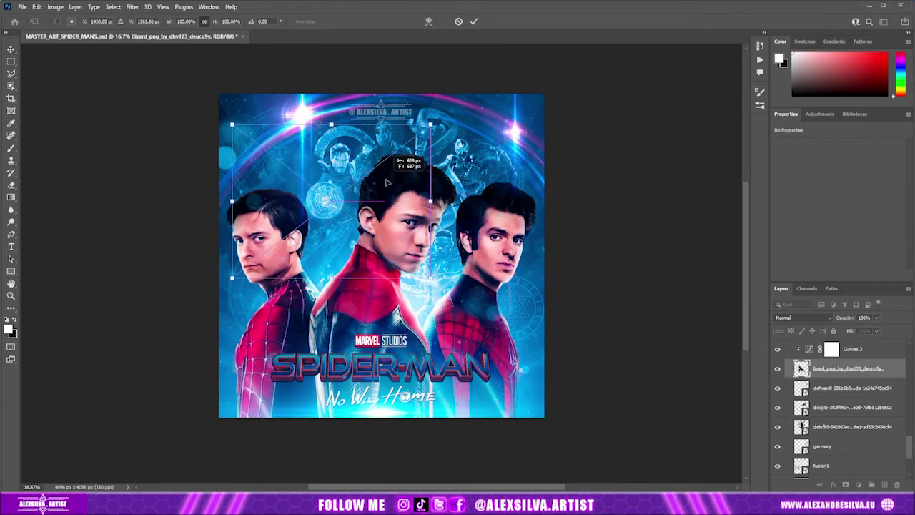
scroll(864, 409, "up", 2)
left_click_drag(824, 405, 823, 428)
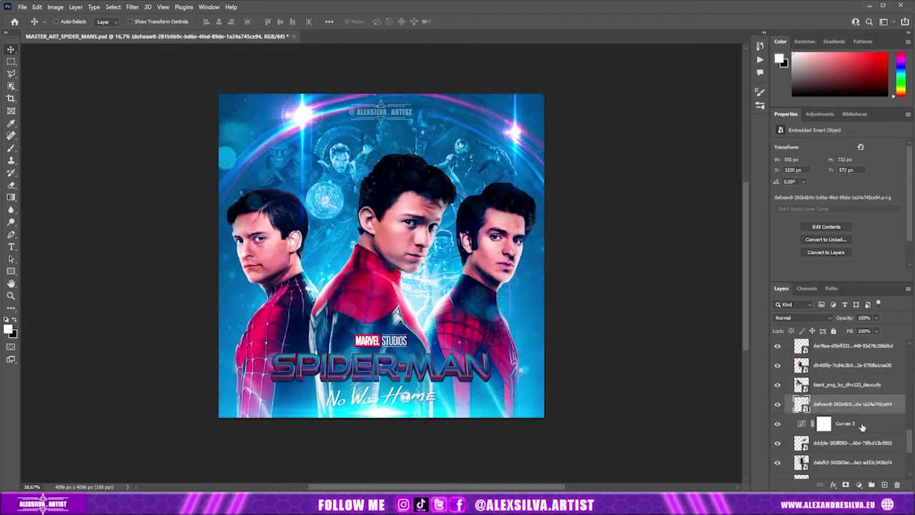
left_click(851, 345)
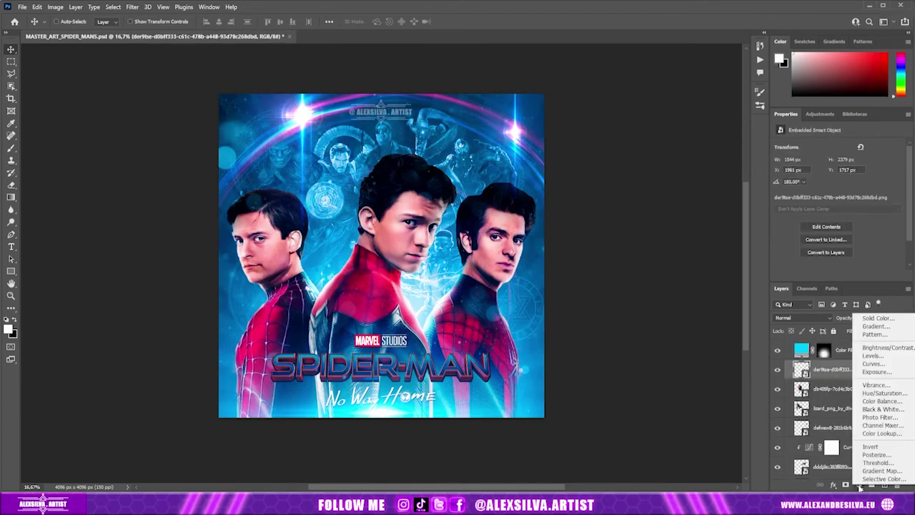
left_click_drag(836, 239, 825, 250)
left_click_drag(845, 212, 848, 213)
mouse_move(850, 369)
left_mouse_down()
mouse_move(779, 387)
mouse_move(797, 403)
left_mouse_up()
left_click_drag(827, 250, 814, 247)
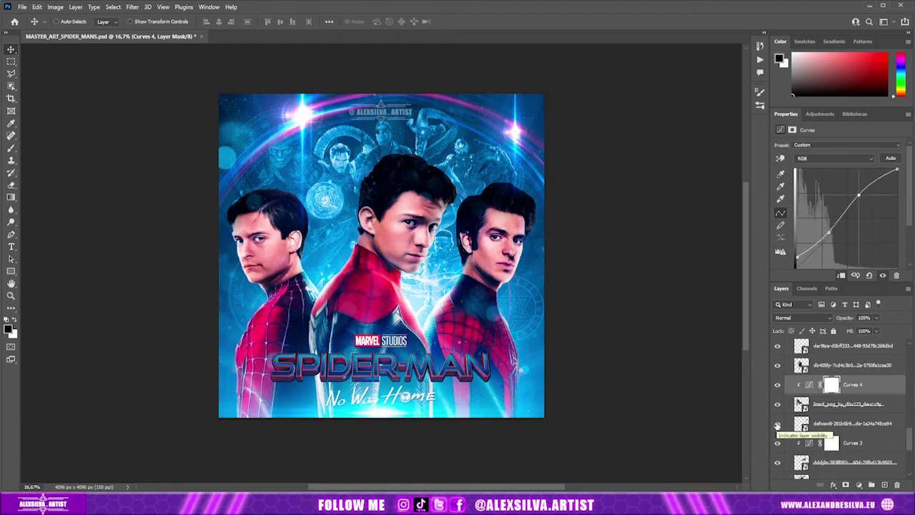
- Lower the next villain layer and add a curves adjustment above it
left_click(813, 423)
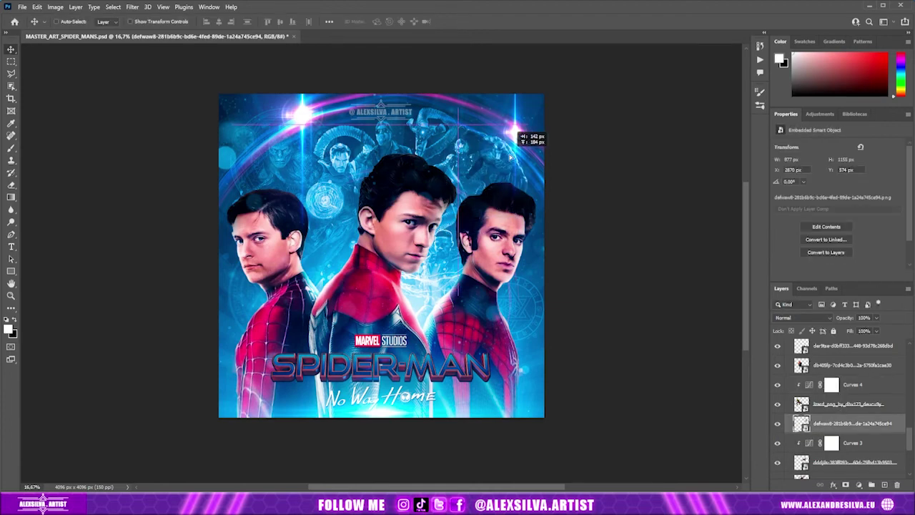
scroll(841, 476, "down", 2)
left_click_drag(840, 485, 822, 420)
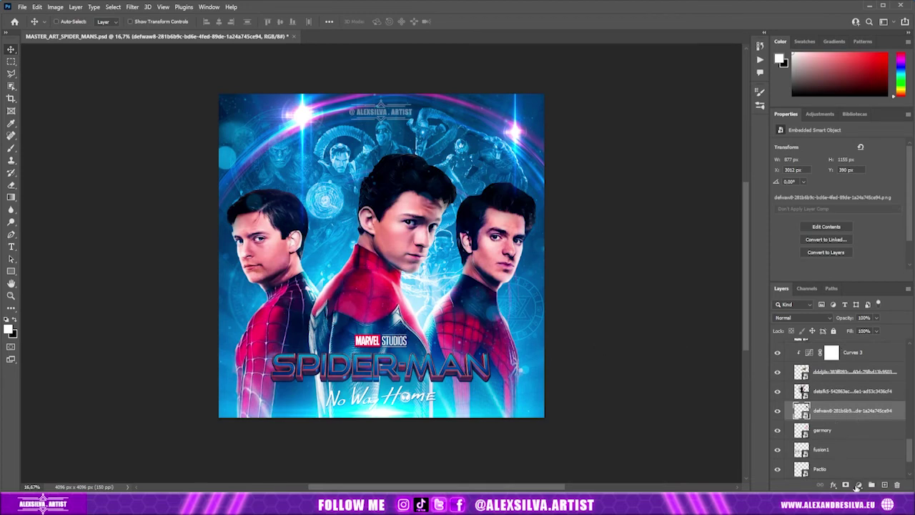
left_click(858, 485)
left_click(886, 125)
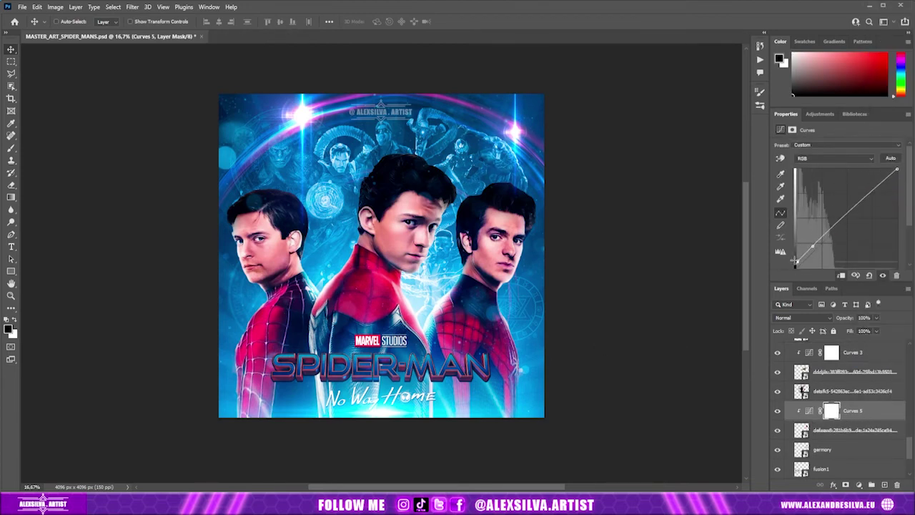
- Duplicate Curves 4 onto the villain above, clip it, and slightly darken its highlights
scroll(848, 423, "up", 2)
left_click(850, 384)
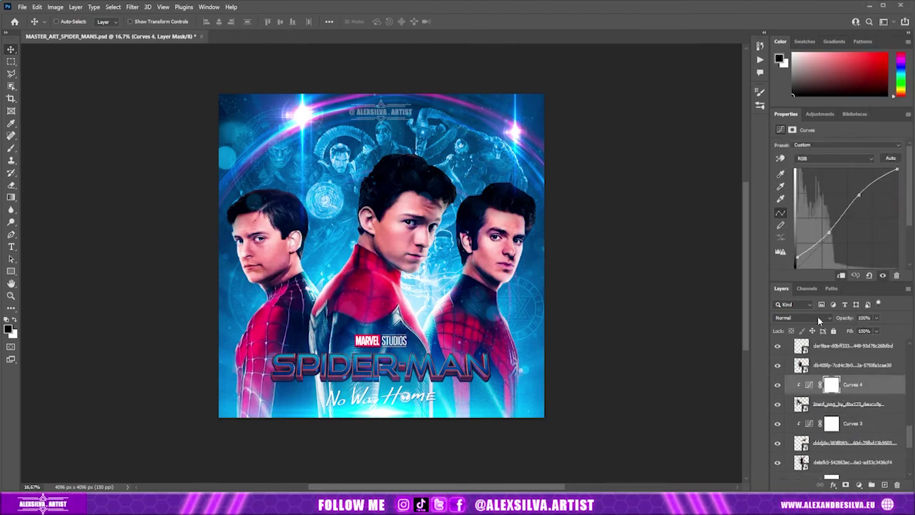
left_click_drag(897, 193, 895, 170)
key("ctrl+j")
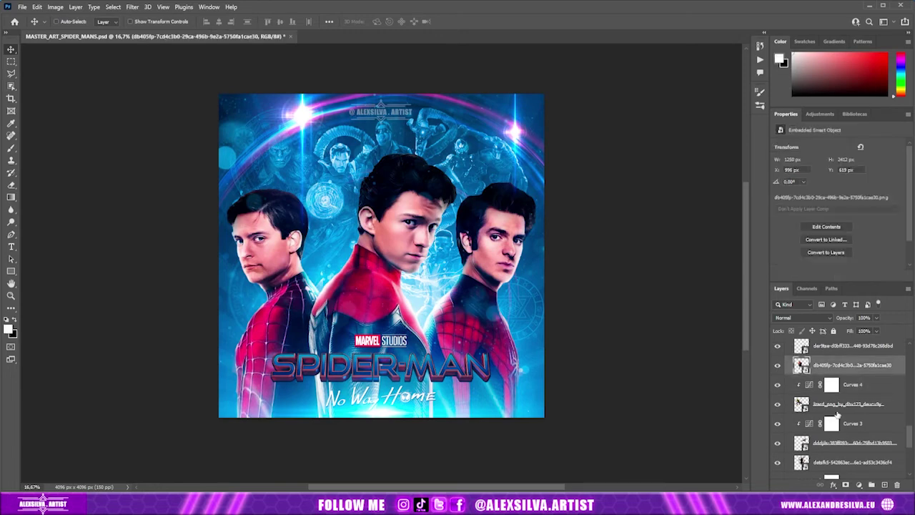
key("ctrl+]")
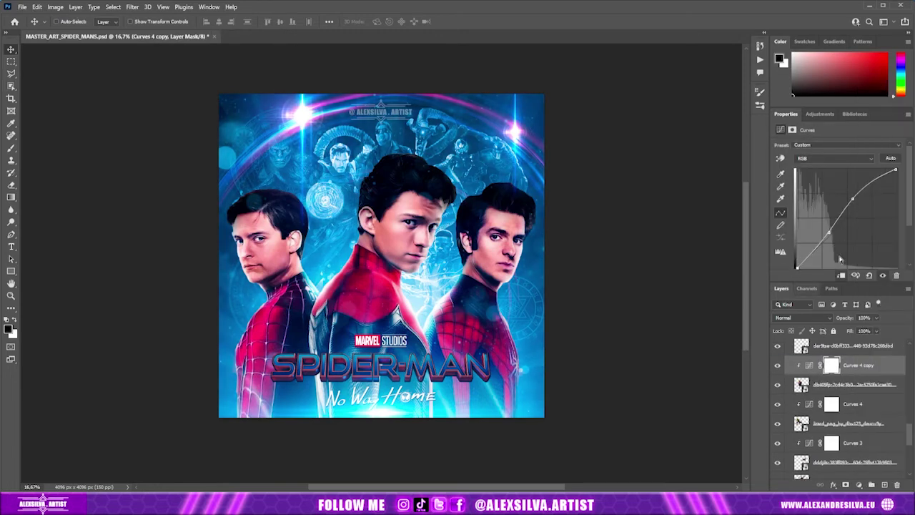
left_click_drag(852, 198, 858, 209)
left_click_drag(895, 171, 898, 195)
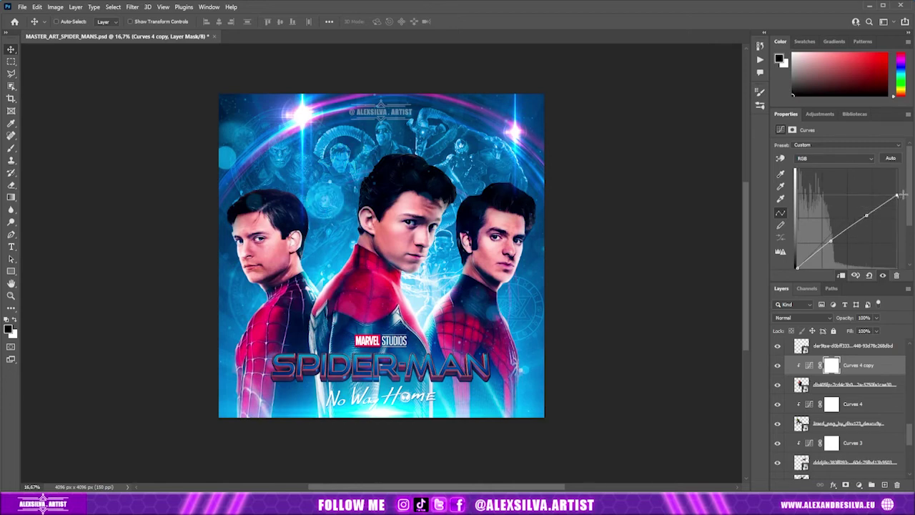
- Duplicate Curves 3 up the stack, save the poster, and darken the copy slightly
scroll(784, 375, "up", 1)
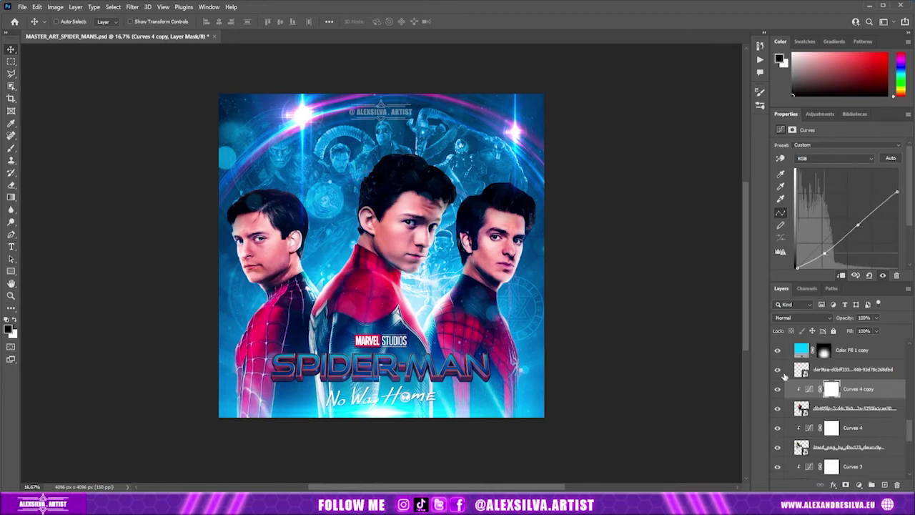
scroll(807, 427, "down", 3)
left_click(815, 384)
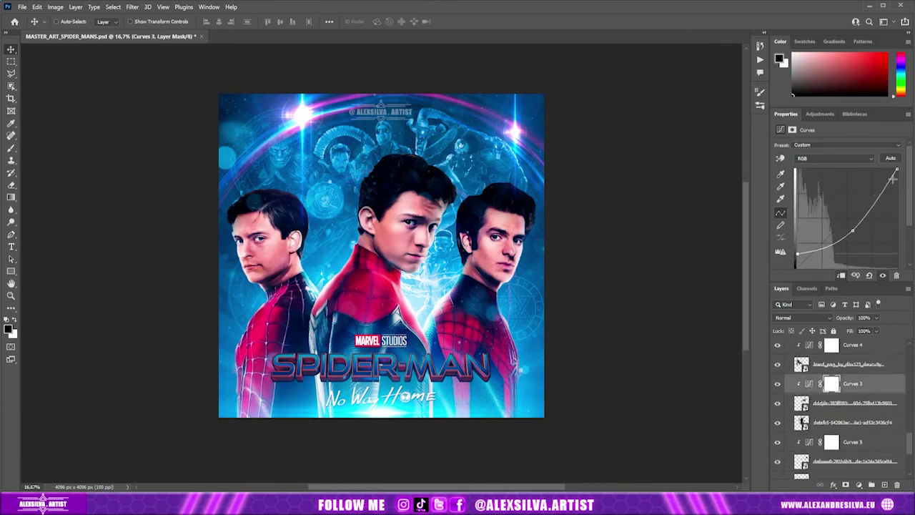
key("ctrl+j")
key("ctrl+bracketright")
key("ctrl+bracketright")
key("ctrl+bracketright")
key("ctrl+s")
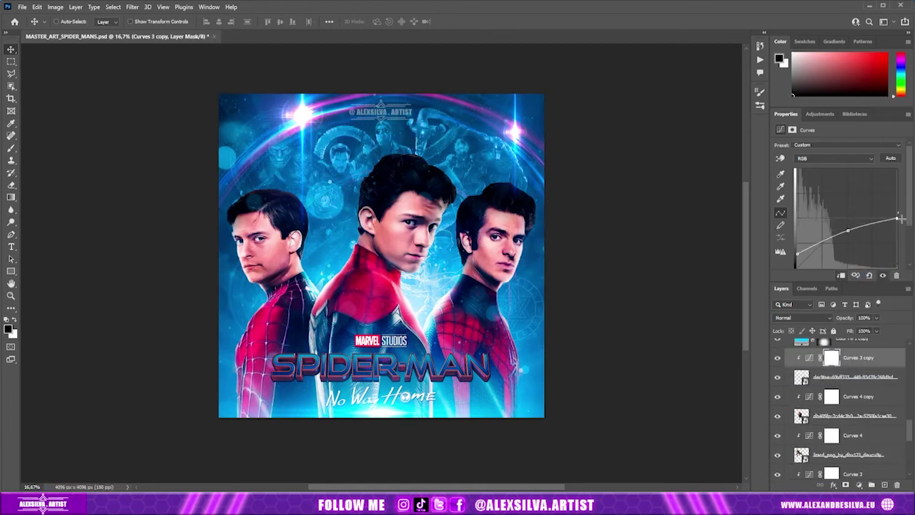
left_click_drag(847, 223, 846, 229)
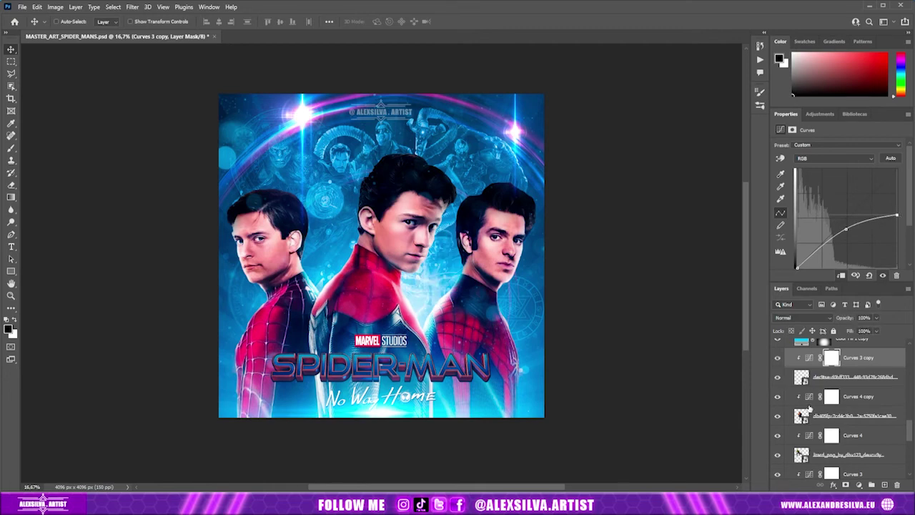
- Copy Curves 3 above the lower villain and fine-tune its curve midpoint
scroll(810, 394, "down", 2)
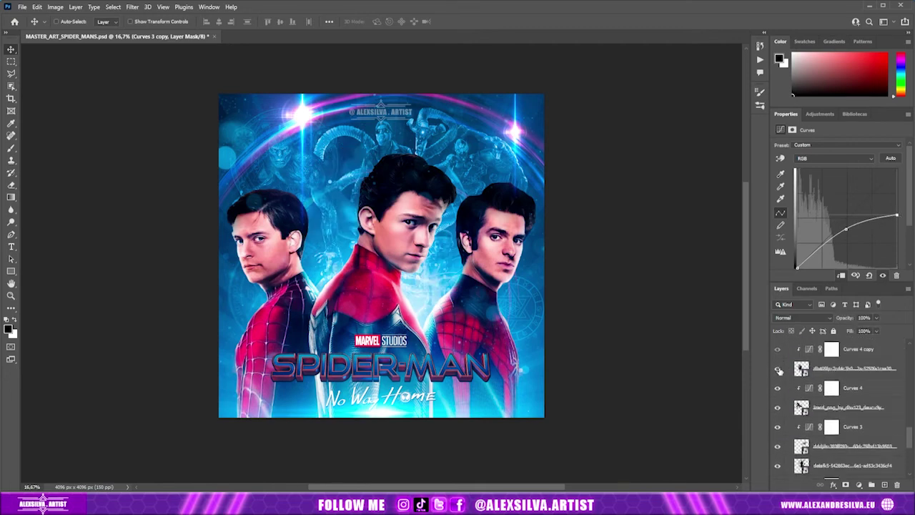
left_click(778, 369)
left_click(801, 369)
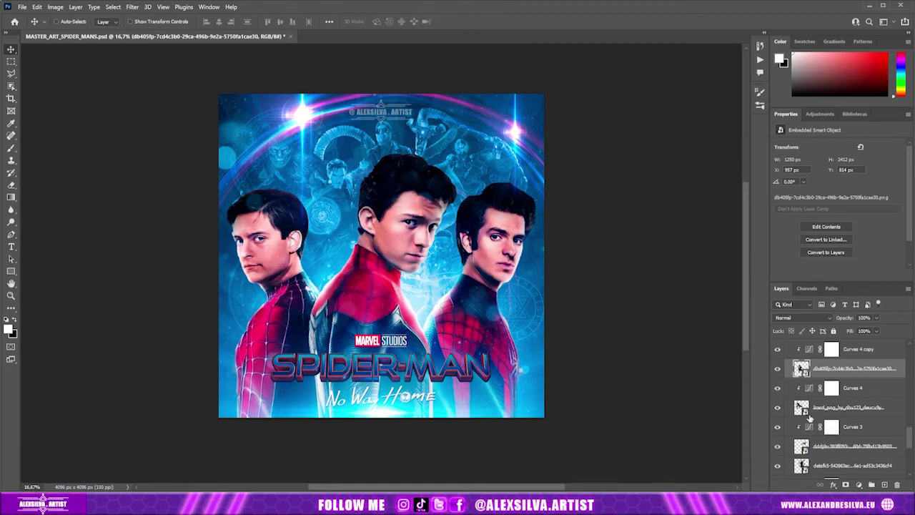
scroll(843, 400, "down", 3)
left_click(847, 393)
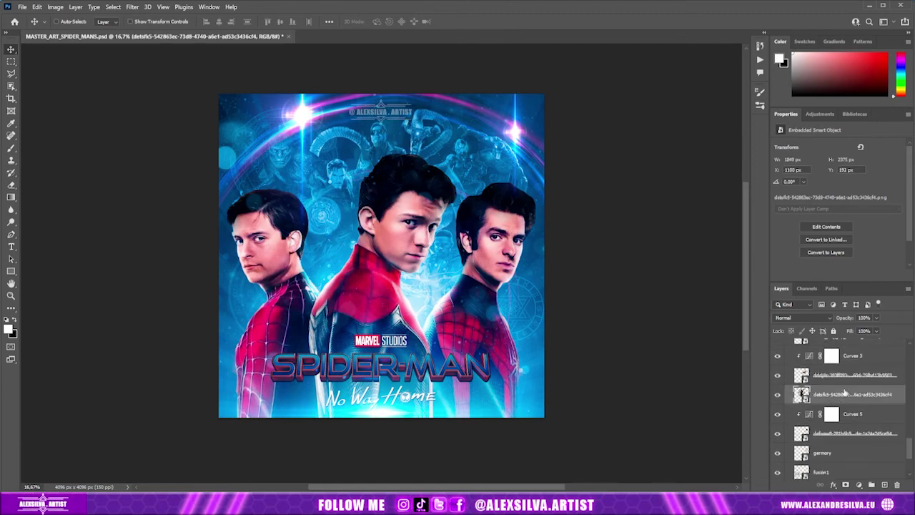
left_click_drag(853, 384, 851, 389)
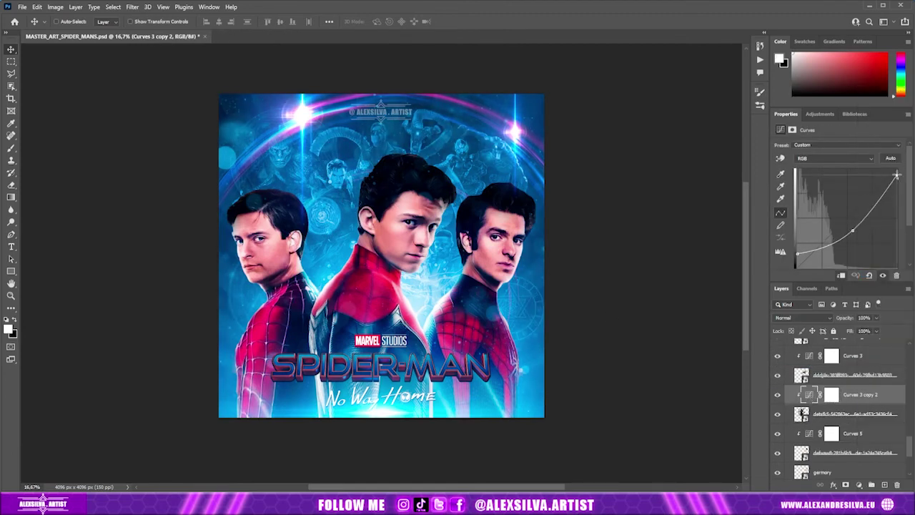
left_click_drag(852, 230, 847, 230)
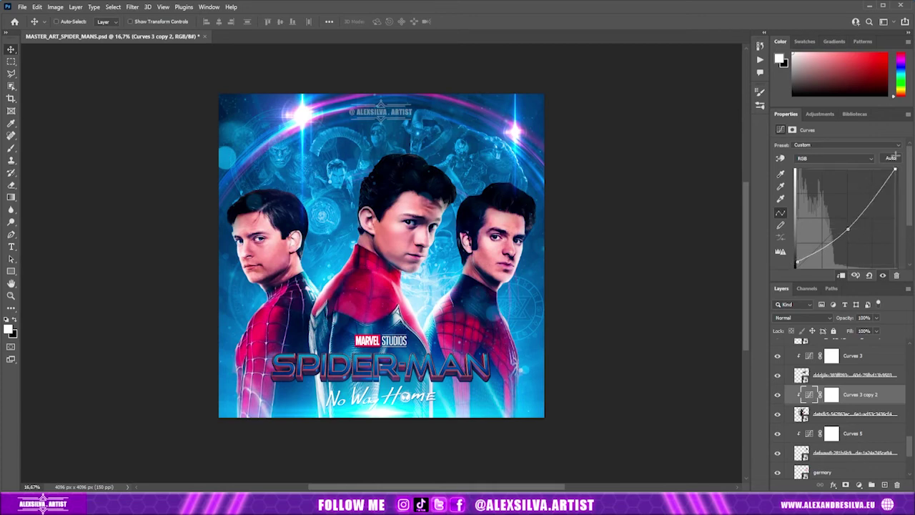
left_click_drag(847, 229, 846, 229)
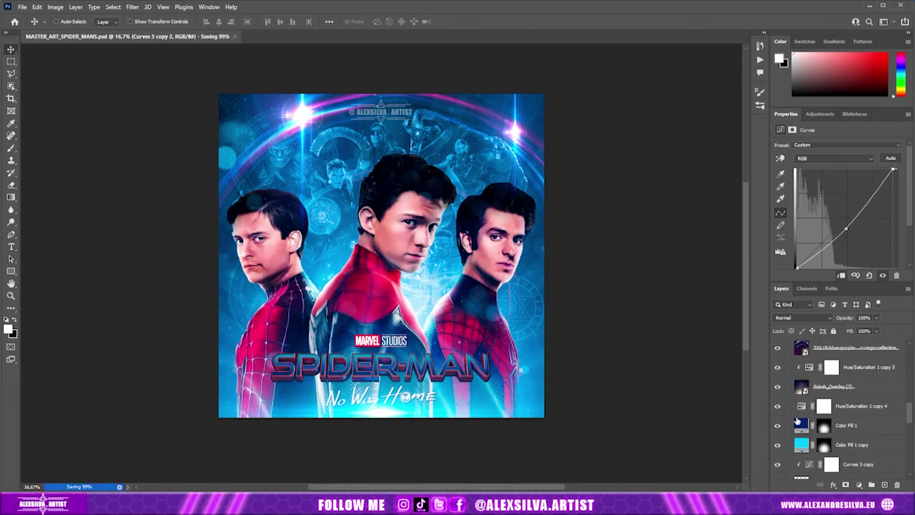
- Merge Group 1 copy into one layer and crop away the canvas overflow
key("ctrl+e")
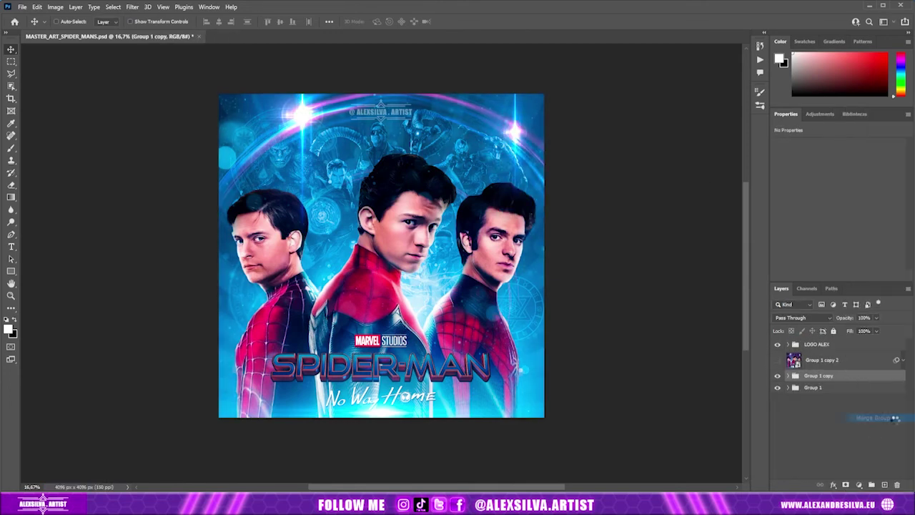
left_click(10, 98)
key("Return")
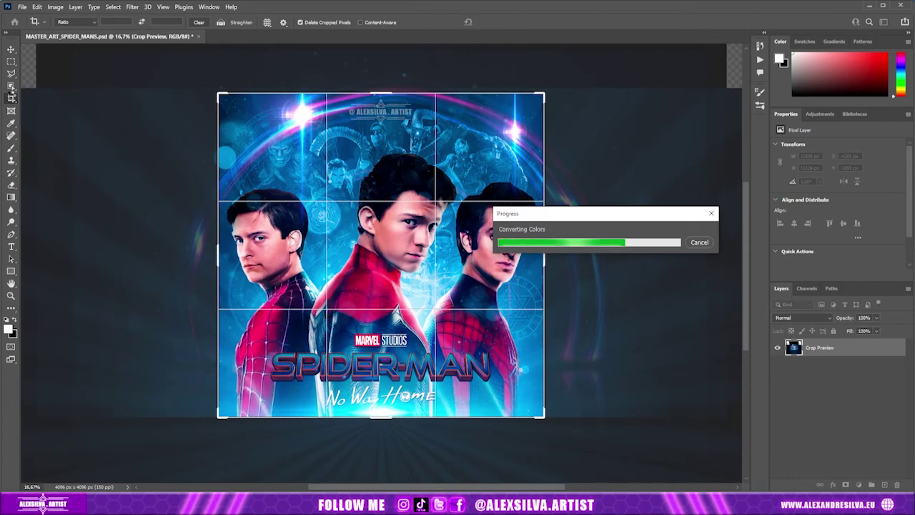
- Convert the merged layer to a smart object and delete Group 1 copy 2
right_click(841, 379)
left_click(885, 223)
left_click(822, 361)
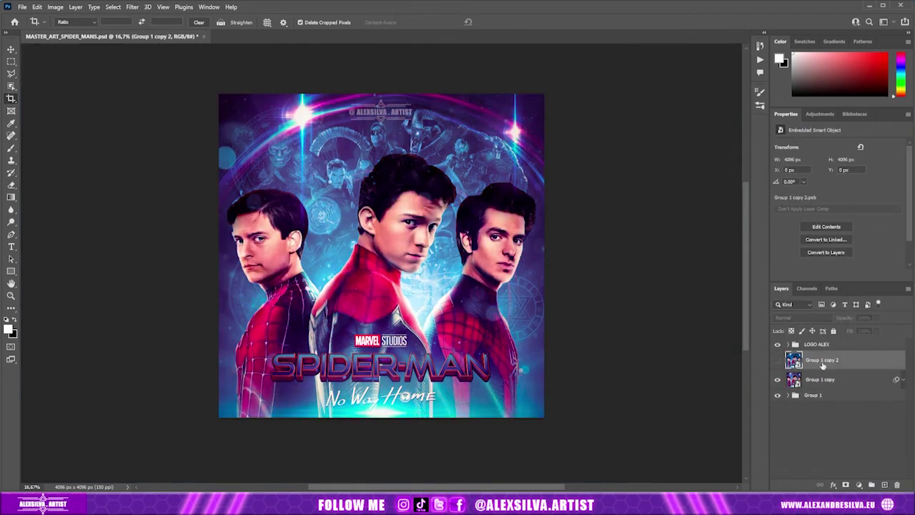
key("Delete")
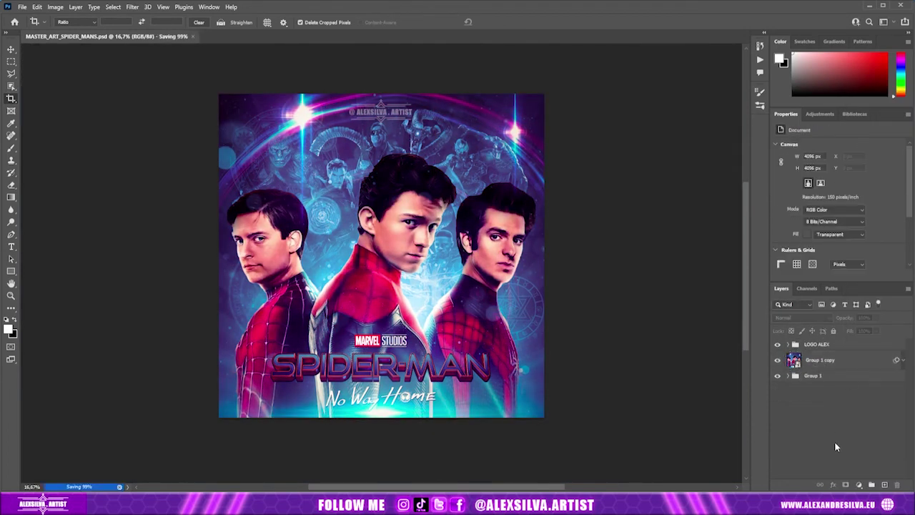